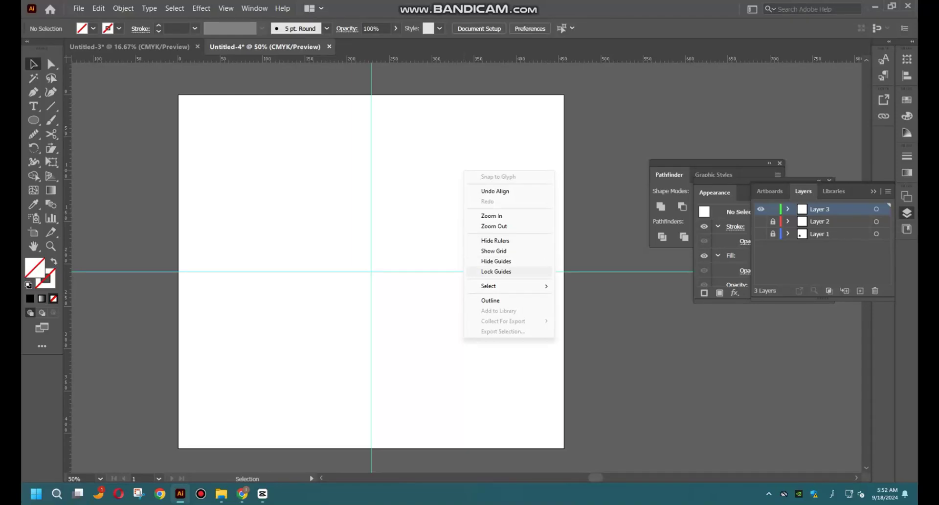
# Lock the guides and draw a 229.7 mm circle centred on the guide intersection
pyautogui.click(496, 271)
pyautogui.press('l')
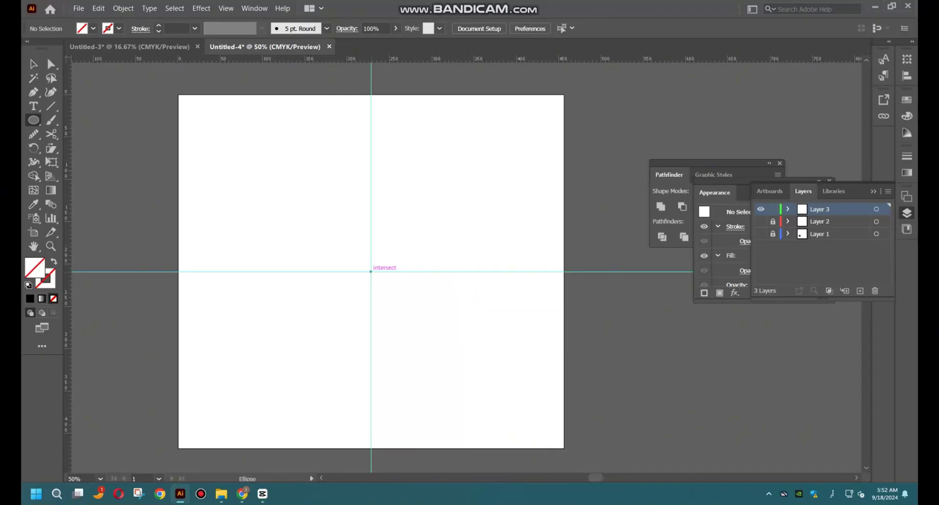
pyautogui.moveTo(370, 271)
pyautogui.mouseDown()
pyautogui.moveTo(468, 174)
pyautogui.moveTo(468, 187)
pyautogui.mouseUp()
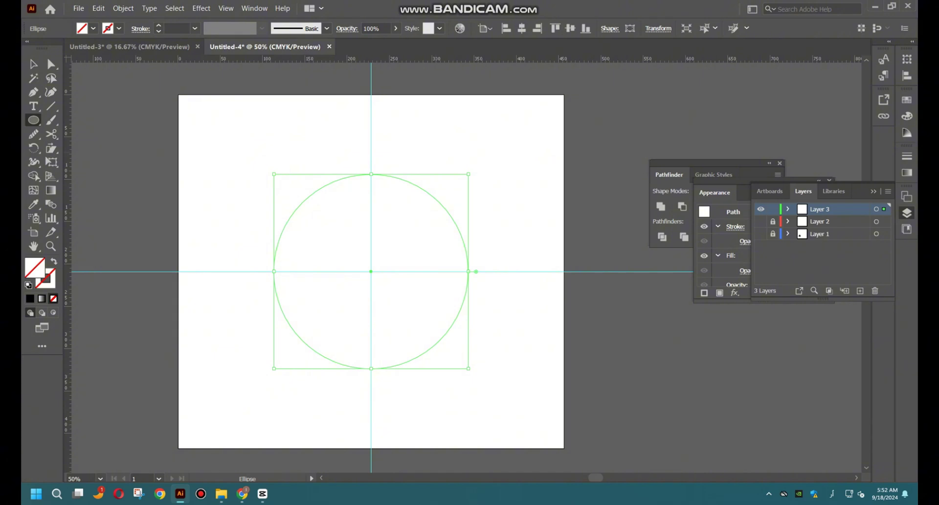
# Give the circle a 1 pt black outline and deselect it
pyautogui.press('v')
pyautogui.moveTo(422, 183); pyautogui.dragTo(473, 226)
pyautogui.click(907, 116)
pyautogui.click(766, 112)
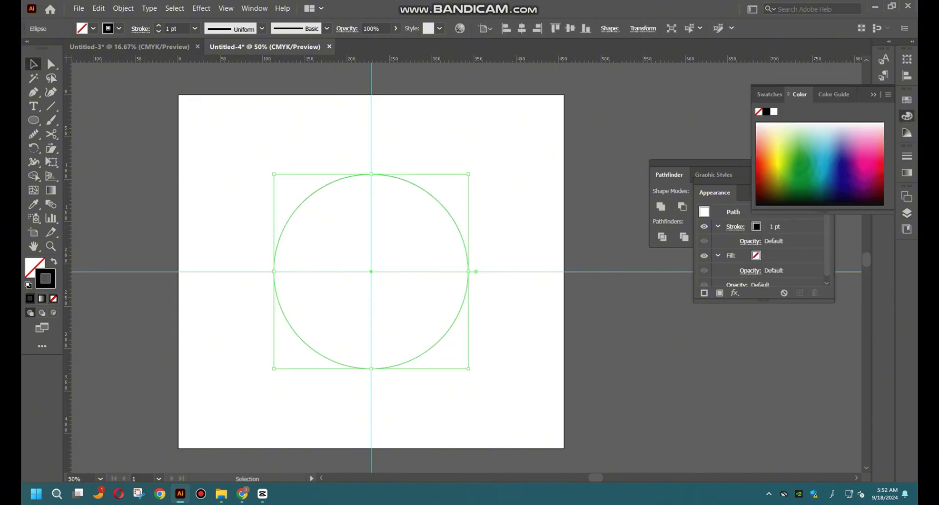
pyautogui.hotkey('ctrl', 'shift', 'a')
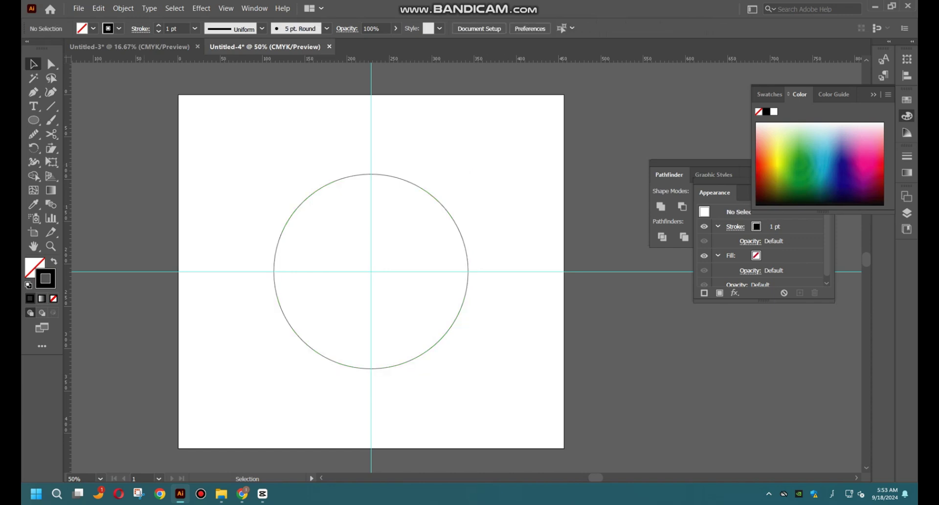
# Draw a 3-sided polygon from the circle's centre to its top edge, then deselect
pyautogui.rightClick(33, 120)
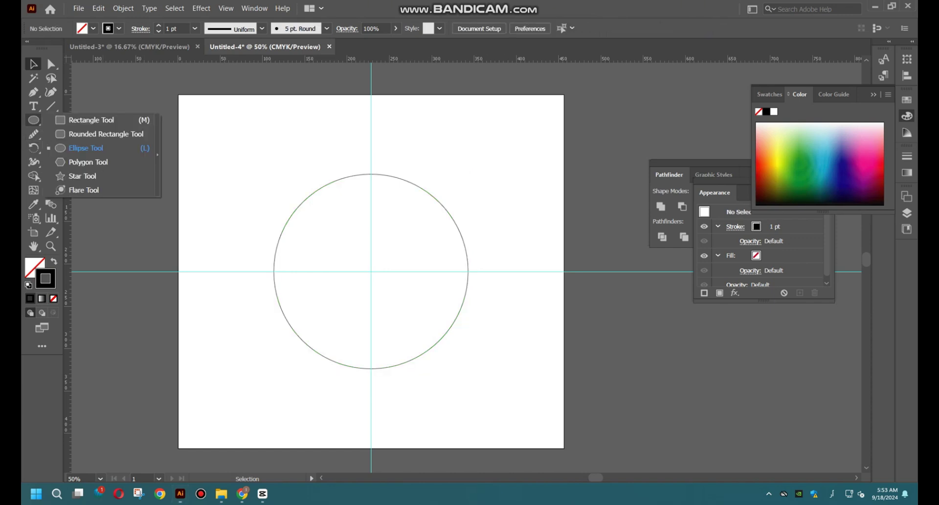
pyautogui.click(88, 162)
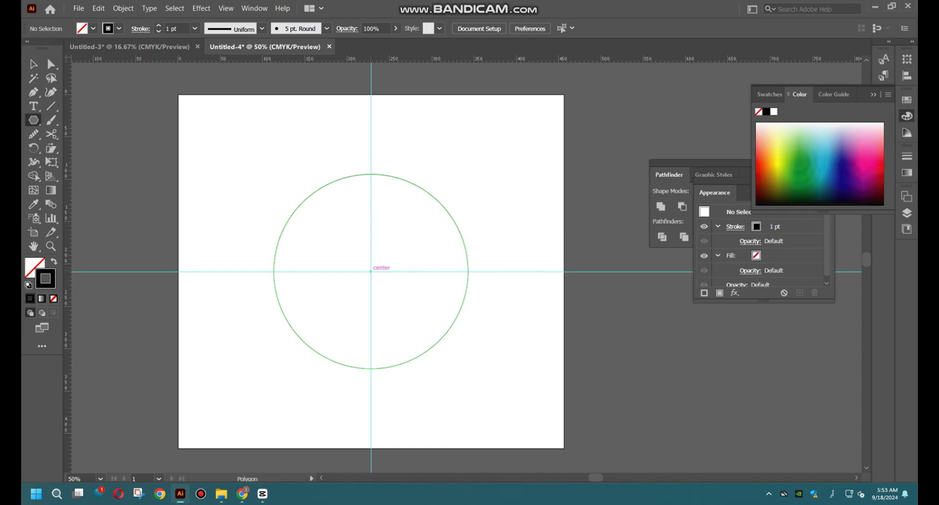
pyautogui.moveTo(371, 271); pyautogui.dragTo(370, 174)
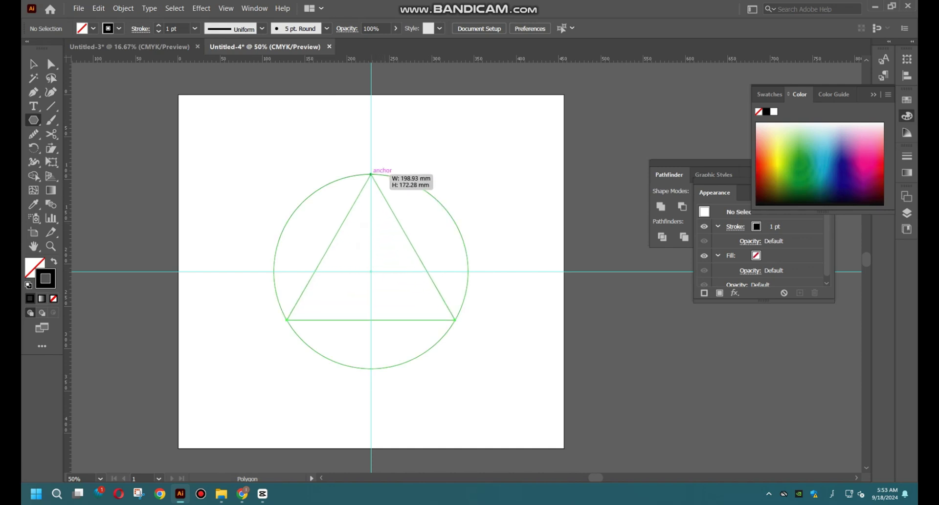
pyautogui.press('v')
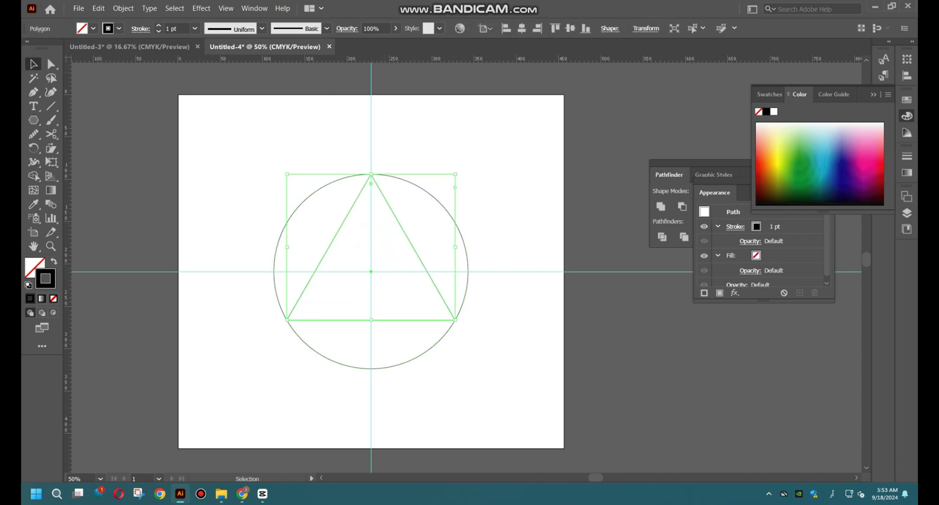
pyautogui.hotkey('ctrl', 'shift', 'a')
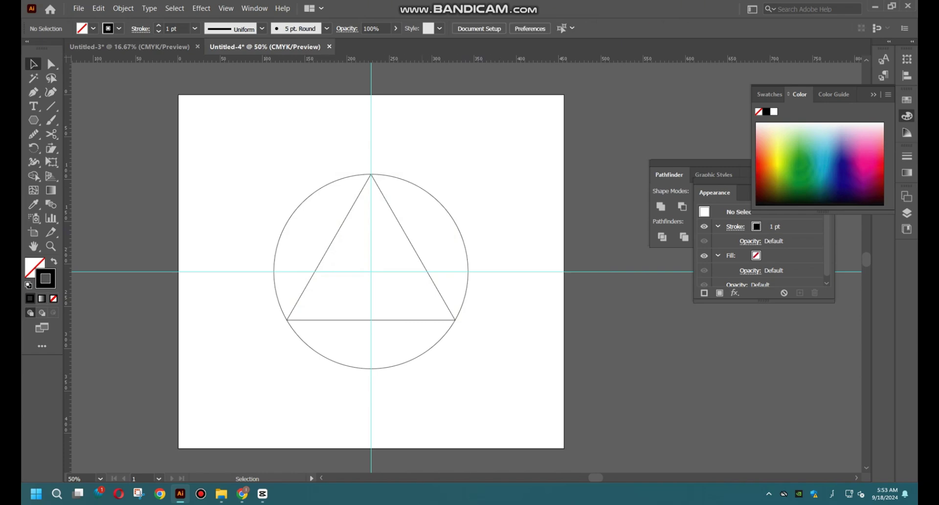
pyautogui.scroll(3, 423, 247)
pyautogui.scroll(-3, 423, 248)
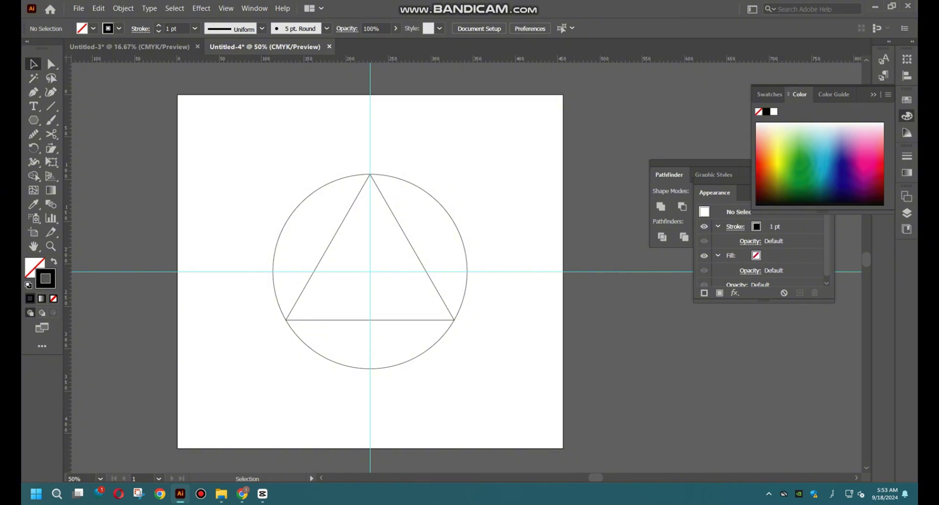
pyautogui.scroll(3, 422, 247)
pyautogui.scroll(-3, 422, 247)
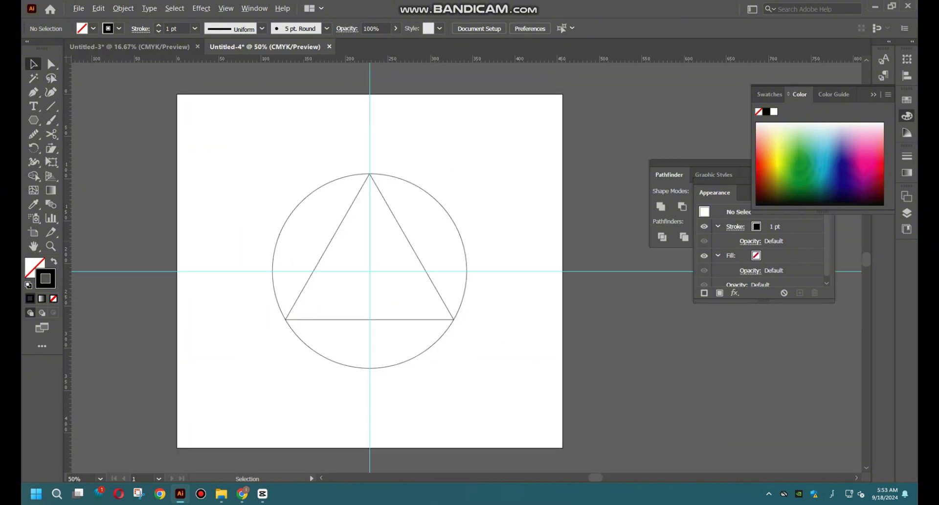
pyautogui.scroll(1, 381, 268)
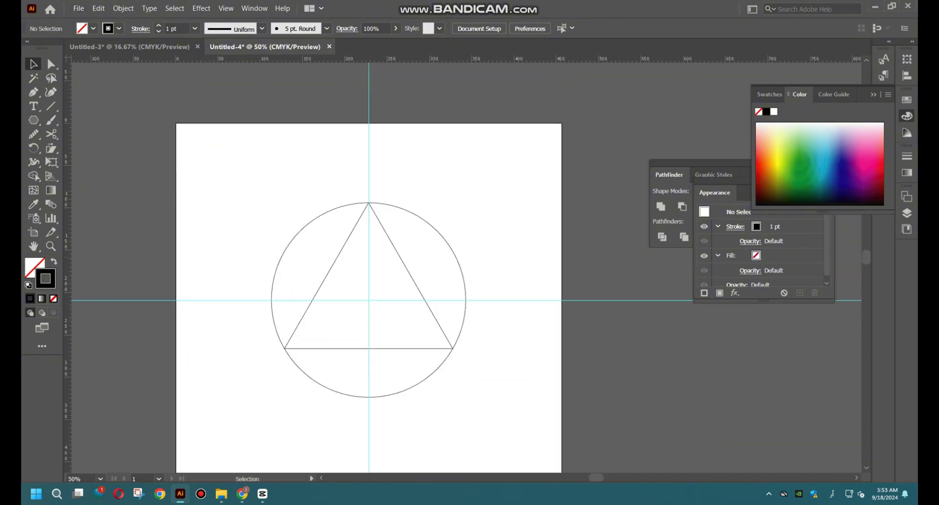
# Draw a vertical line from the triangle's top corner to the circle's bottom point
pyautogui.click(33, 92)
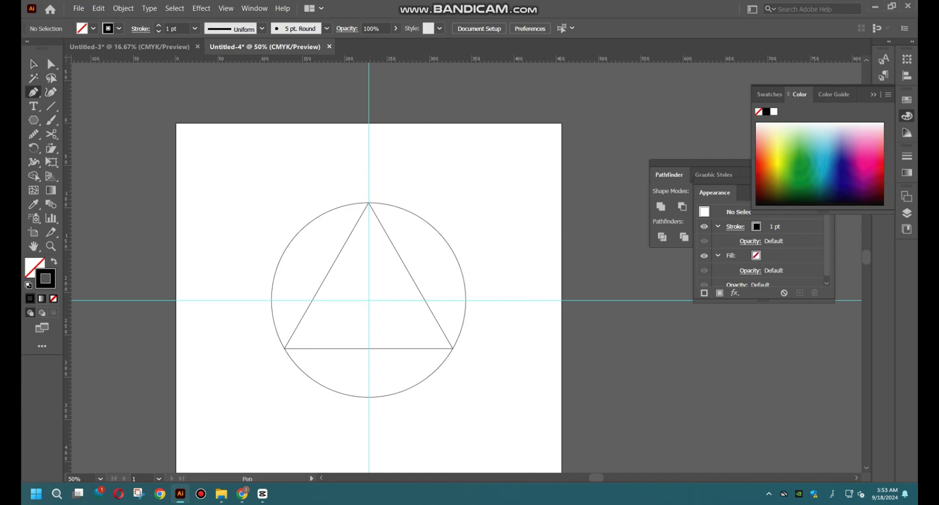
pyautogui.click(368, 202)
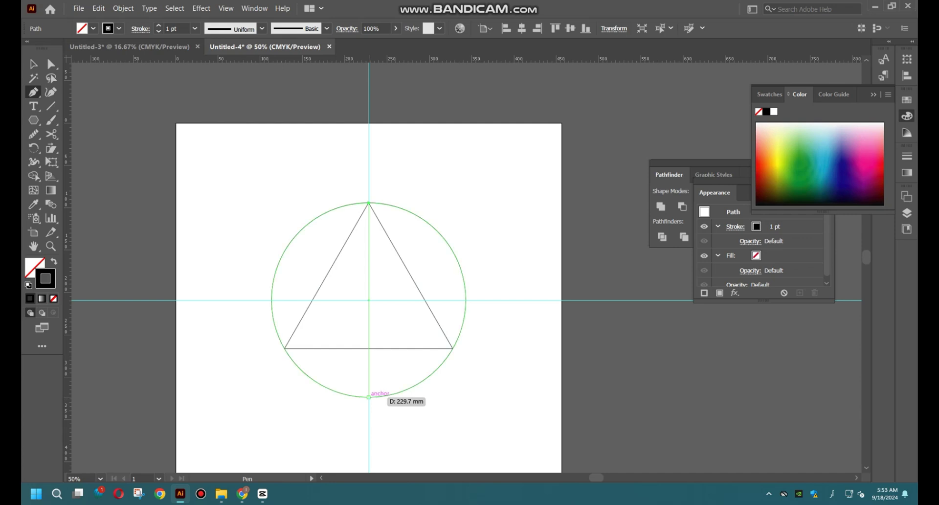
pyautogui.click(369, 397)
pyautogui.click(34, 63)
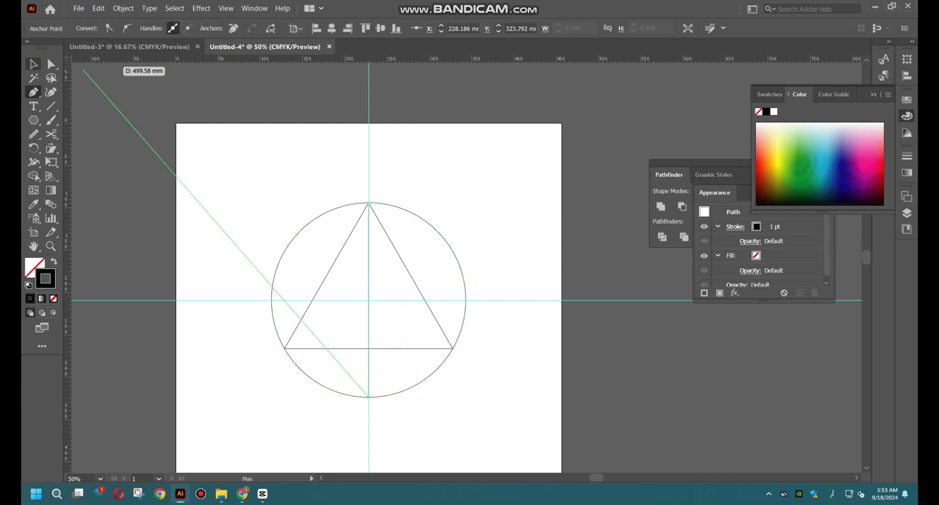
pyautogui.click(372, 296)
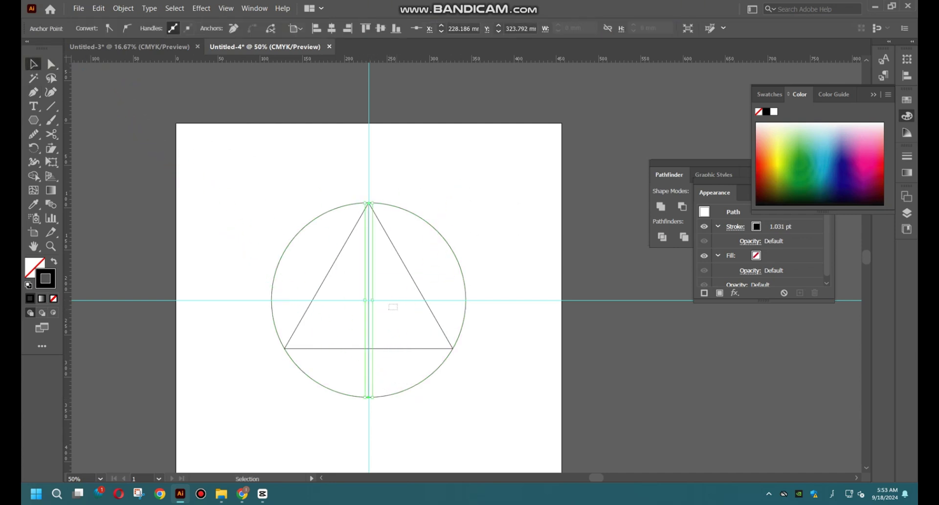
# Make two copies of the vertical line rotated in 60° steps around the circle's centre
pyautogui.click(33, 148)
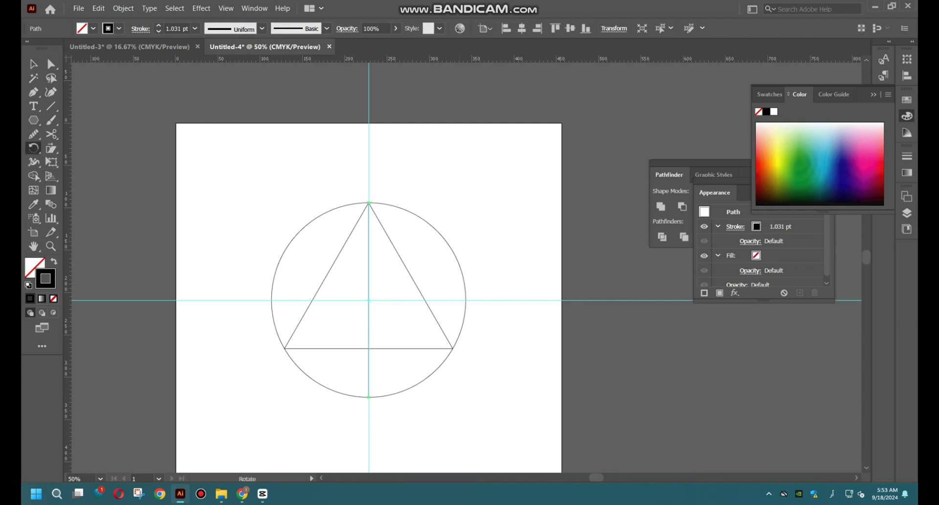
pyautogui.keyDown('alt'); pyautogui.click(369, 299); pyautogui.keyUp('alt')
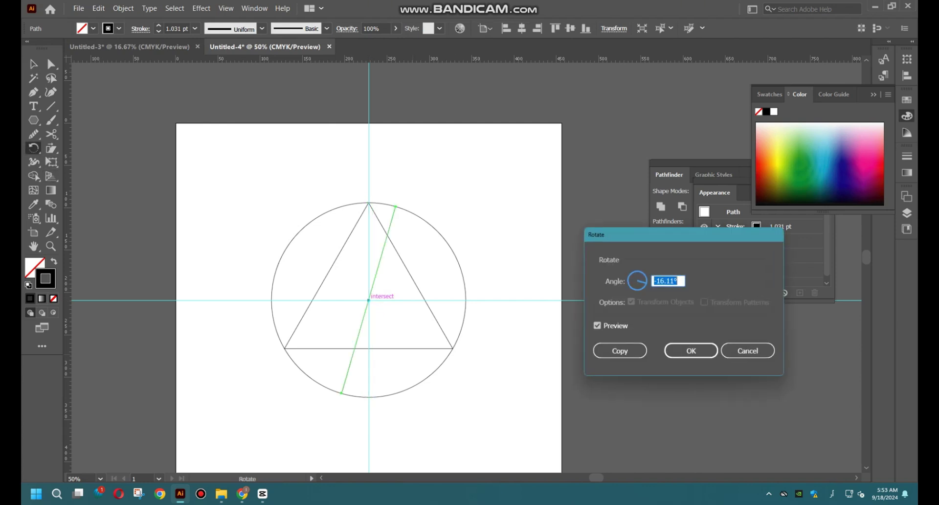
pyautogui.write('60')
pyautogui.click(620, 351)
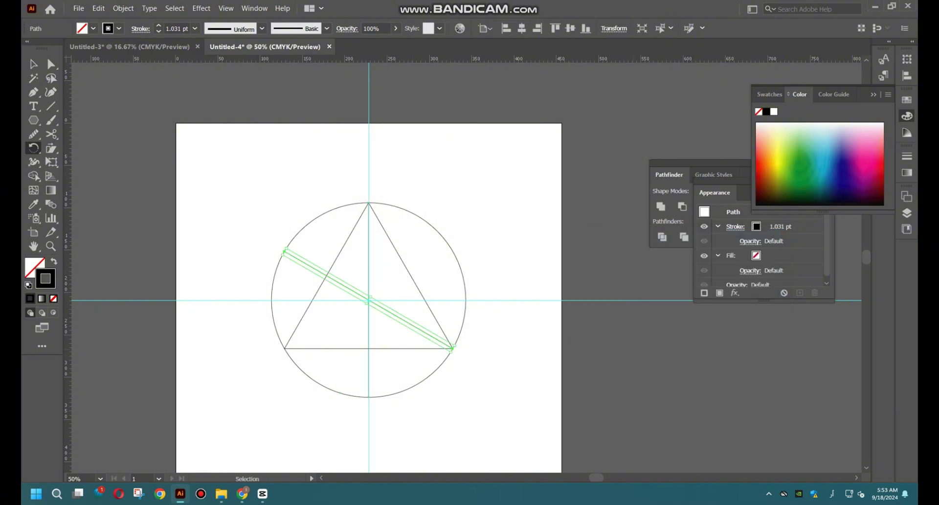
pyautogui.hotkey('ctrl', 'd')
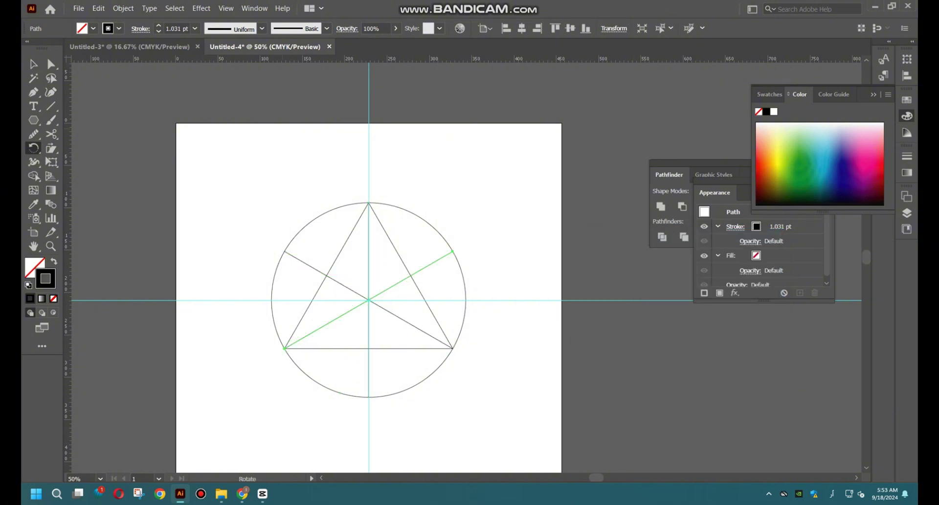
pyautogui.press('v')
pyautogui.hotkey('ctrl', 'shift', 'a')
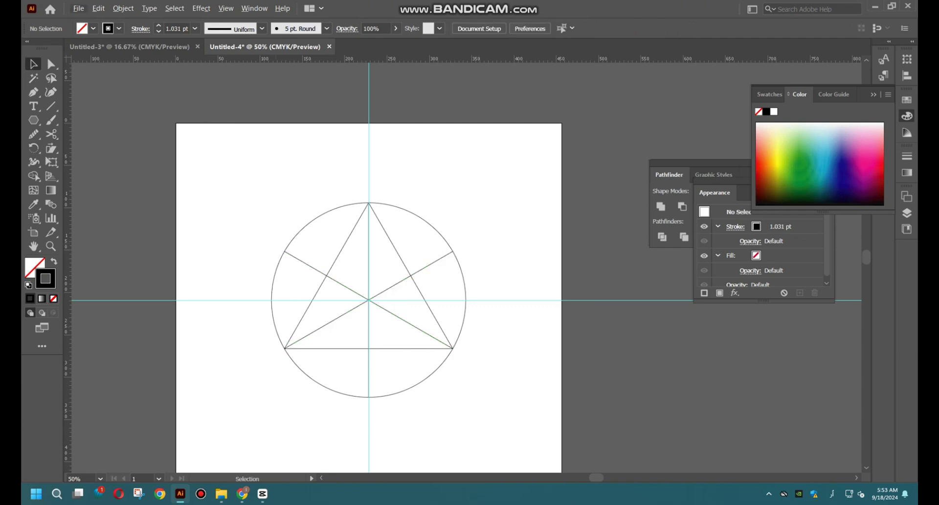
pyautogui.press('p')
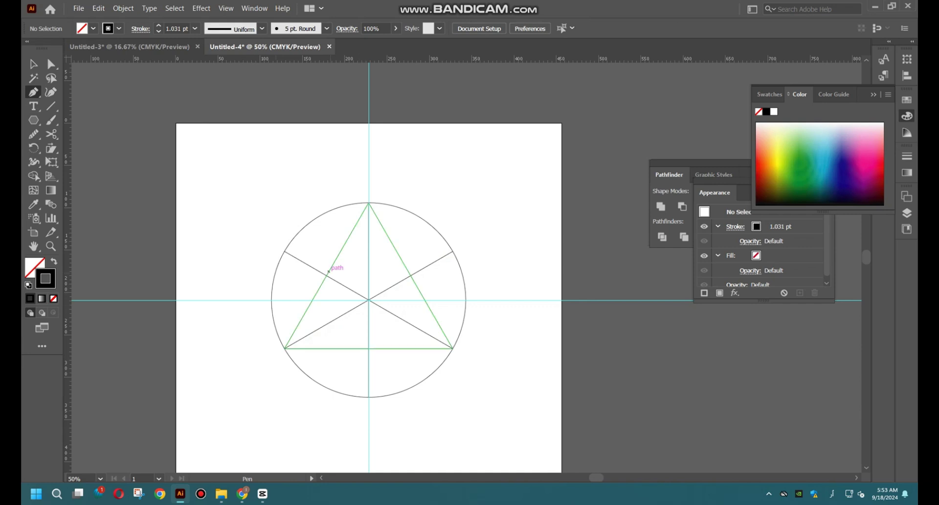
# Draw a horizontal line between the upper triangle's two sides
pyautogui.click(327, 276)
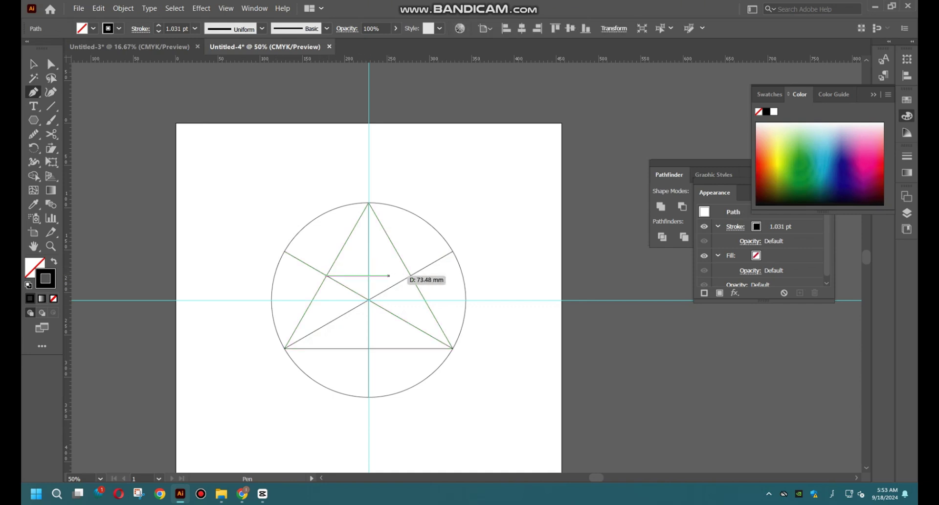
pyautogui.click(411, 276)
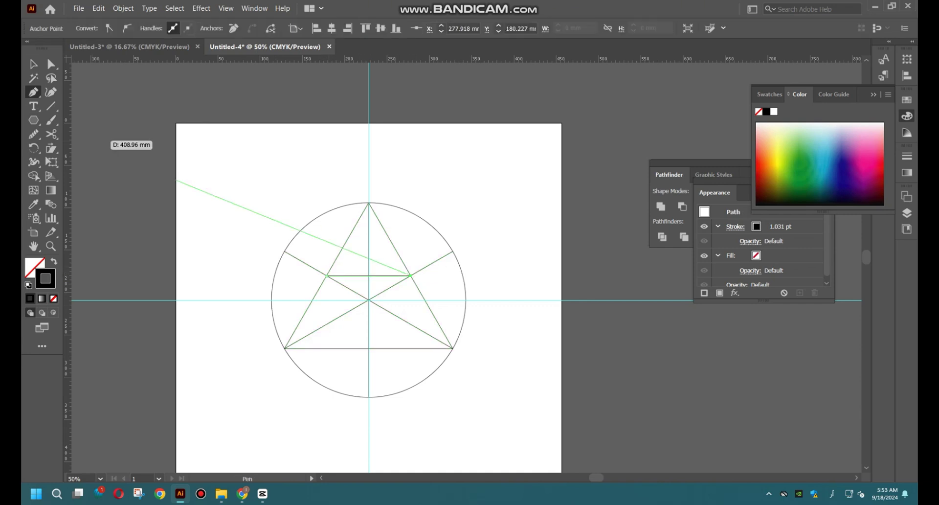
pyautogui.press('v')
pyautogui.click(123, 146)
pyautogui.click(381, 276)
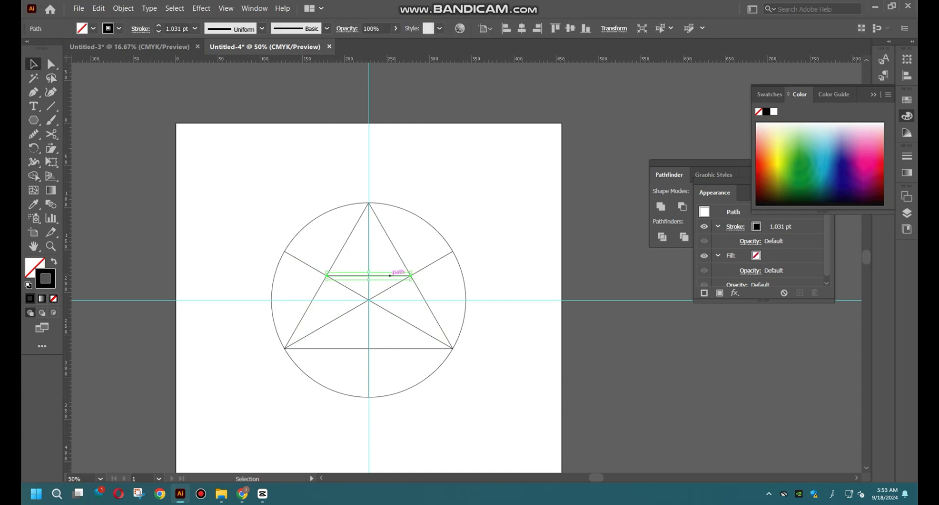
# Draw a 99.46 mm circle centred on the horizontal line, reaching its end
pyautogui.moveTo(33, 120)
pyautogui.mouseDown()
pyautogui.moveTo(88, 162)
pyautogui.moveTo(86, 147)
pyautogui.mouseUp()
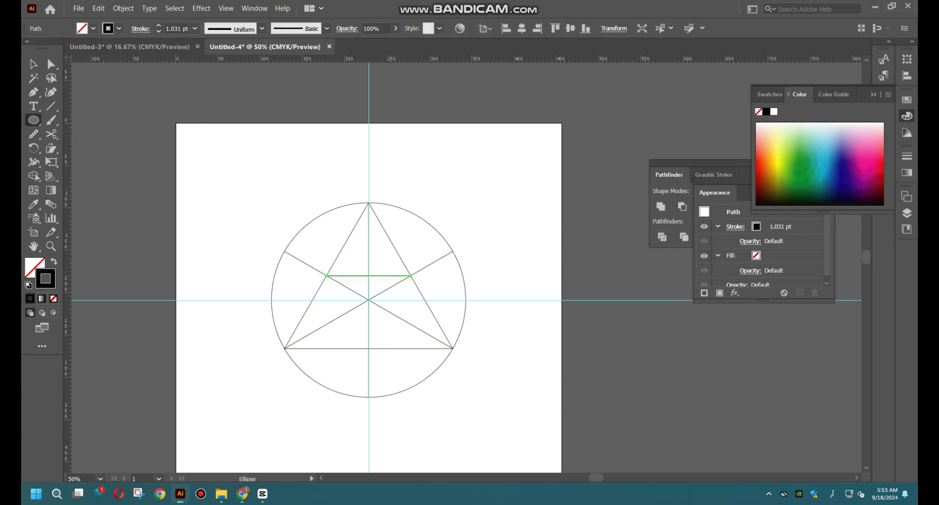
pyautogui.moveTo(368, 276); pyautogui.dragTo(411, 277)
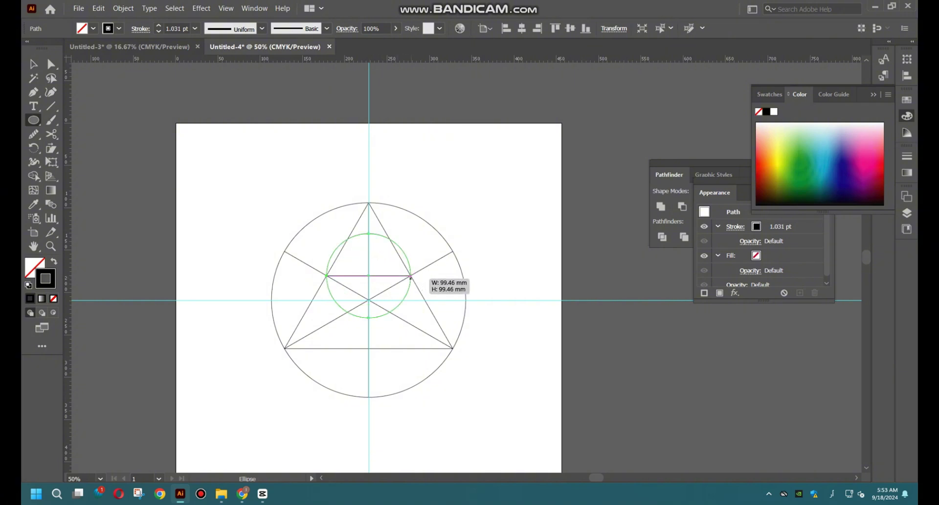
pyautogui.moveTo(410, 277); pyautogui.dragTo(411, 277)
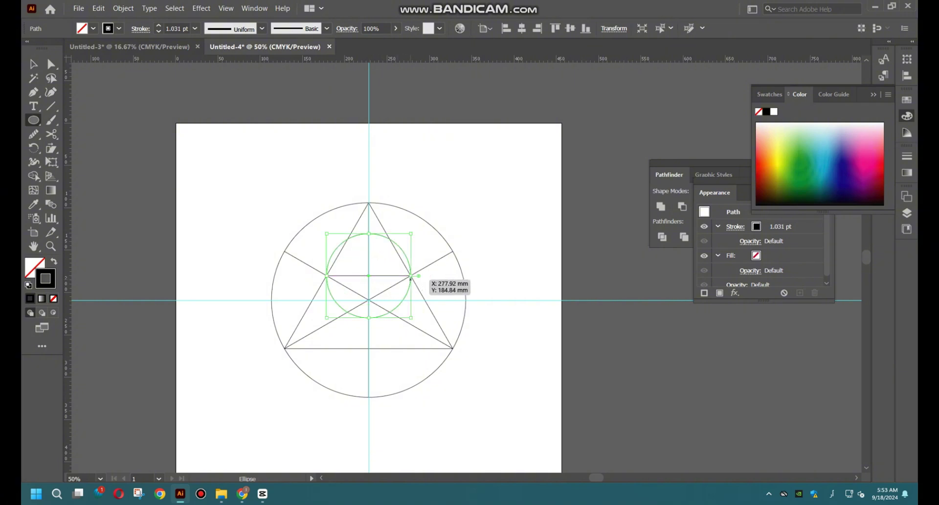
pyautogui.press('v')
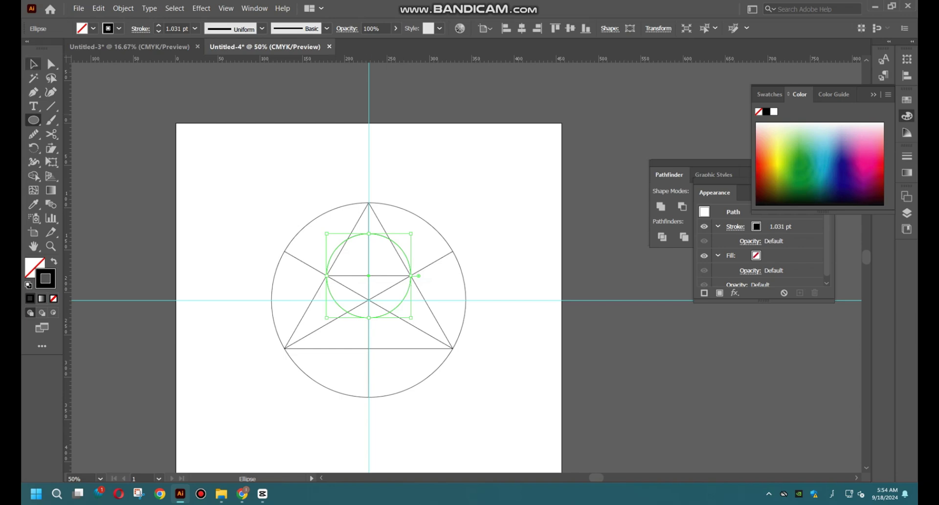
pyautogui.click(386, 338)
# Draw a small circle on the triangle's base midpoint and delete the upper inner circle
pyautogui.scroll(1, 370, 345)
pyautogui.scroll(2, 371, 314)
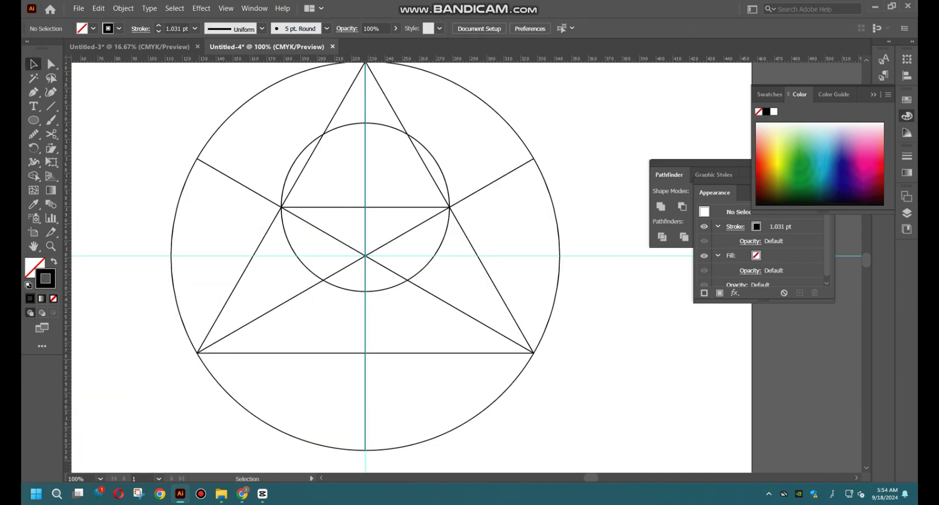
pyautogui.press('l')
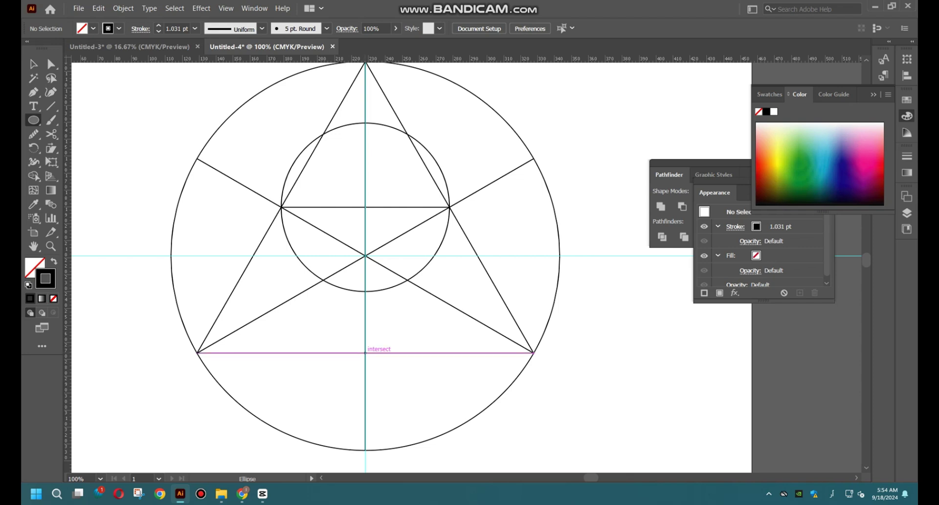
pyautogui.moveTo(365, 352); pyautogui.dragTo(365, 292)
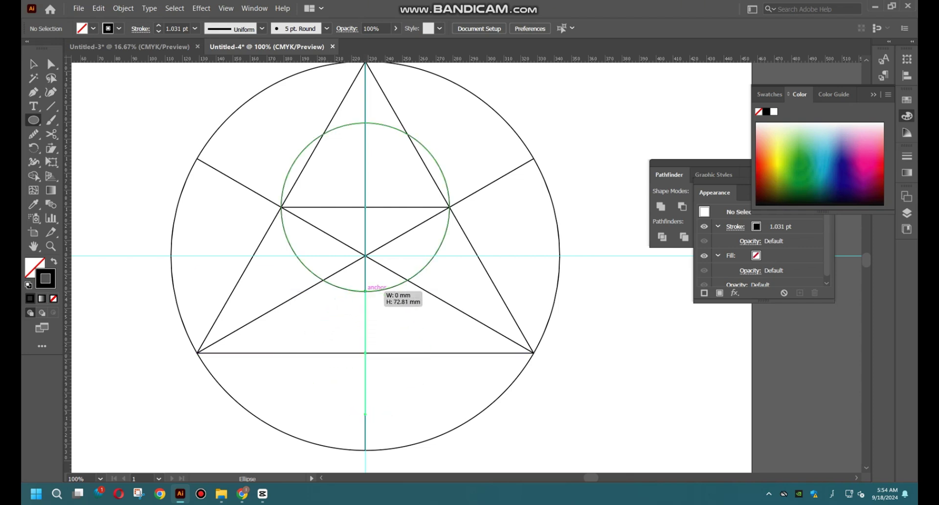
pyautogui.moveTo(365, 292); pyautogui.dragTo(427, 292)
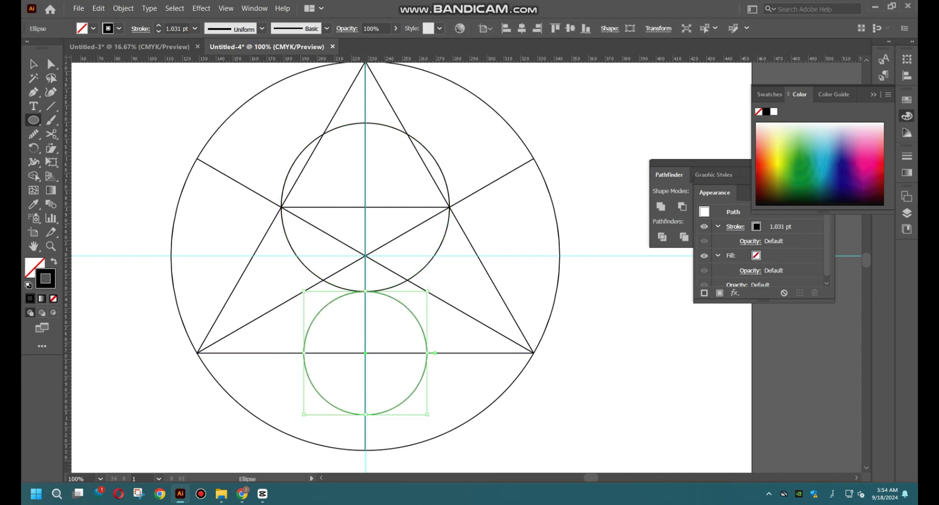
pyautogui.press('v')
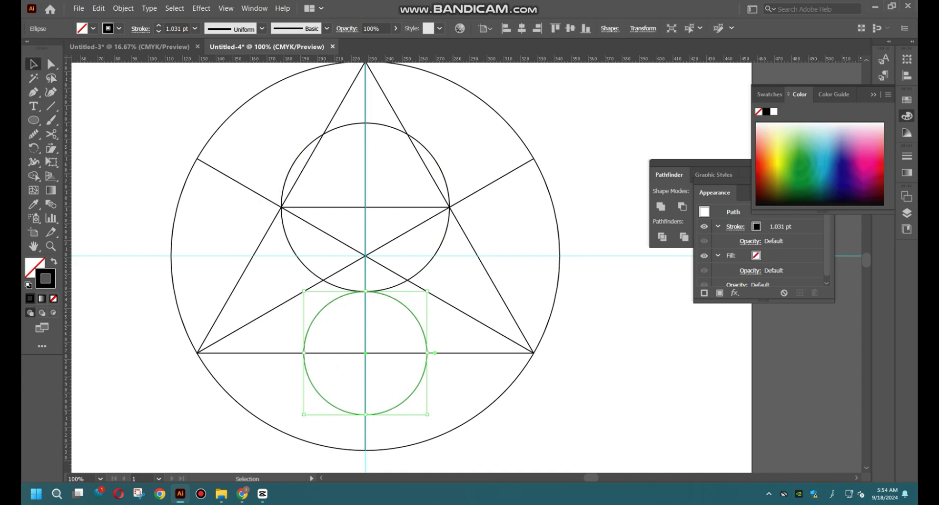
pyautogui.click(441, 172)
pyautogui.press('Delete')
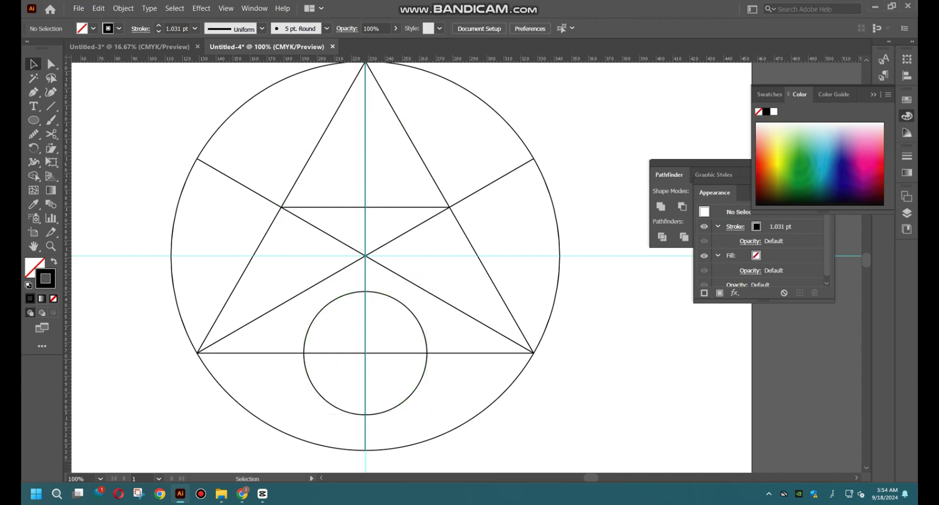
# Copy the small circle onto the lower-right corner and the triangle's top vertex
pyautogui.moveTo(421, 381); pyautogui.dragTo(424, 382)
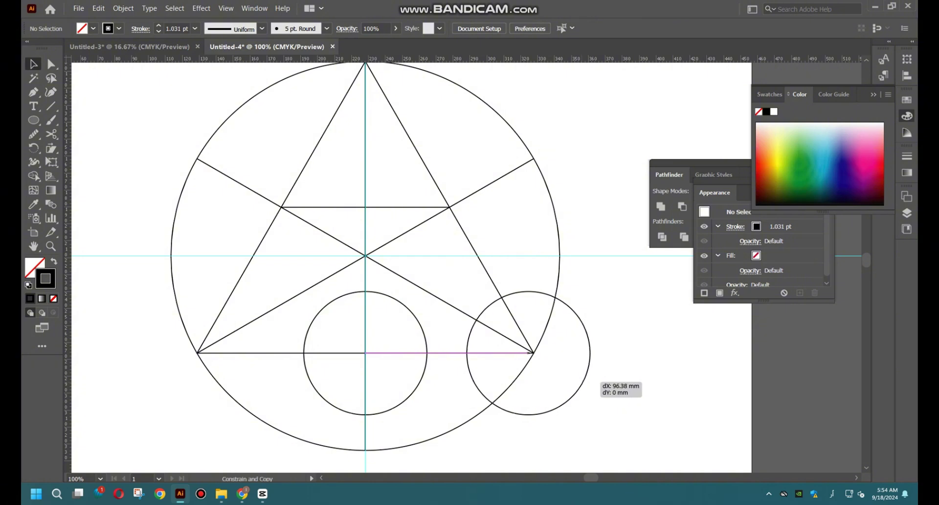
pyautogui.moveTo(370, 352); pyautogui.dragTo(534, 352)
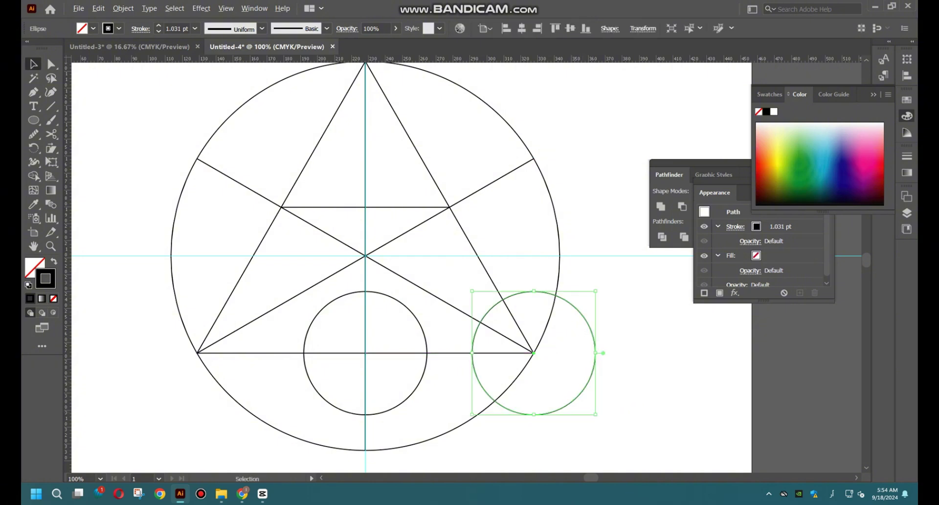
pyautogui.scroll(-1, 570, 414)
pyautogui.moveTo(575, 401)
pyautogui.mouseDown()
pyautogui.moveTo(495, 236)
pyautogui.moveTo(462, 207)
pyautogui.moveTo(354, 402)
pyautogui.mouseUp()
# Copy circles onto the intersections on the triangle's right and left sides
pyautogui.click(489, 401)
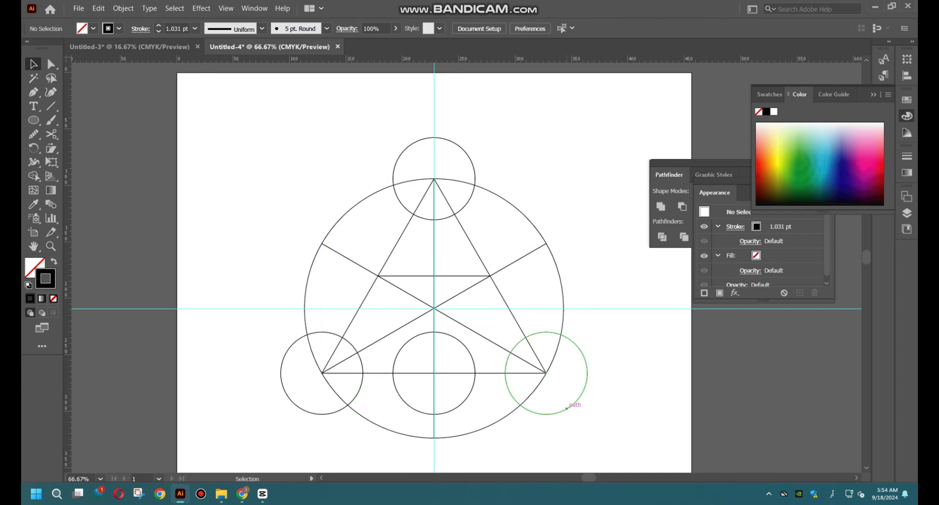
pyautogui.moveTo(566, 407); pyautogui.dragTo(511, 310)
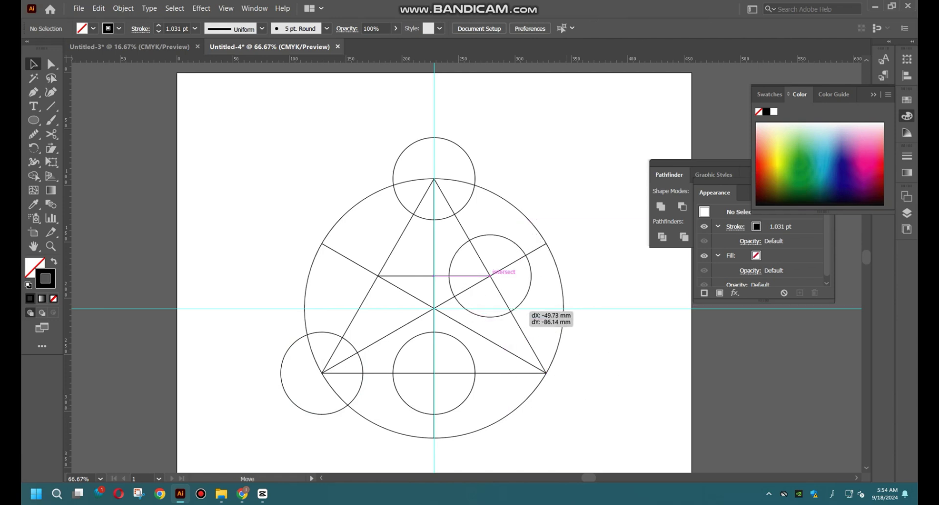
pyautogui.moveTo(490, 275); pyautogui.dragTo(490, 276)
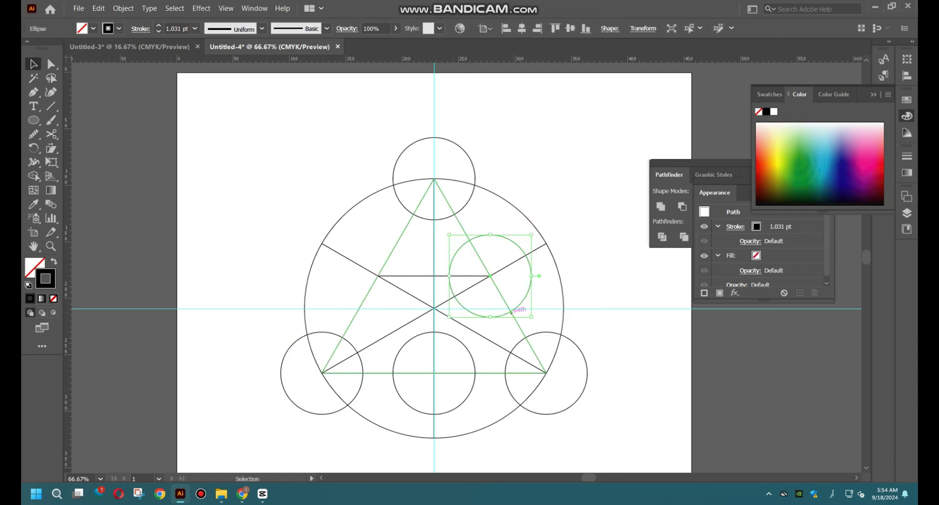
pyautogui.hotkey('ctrl', 'shift', 'a')
pyautogui.moveTo(511, 310); pyautogui.dragTo(398, 310)
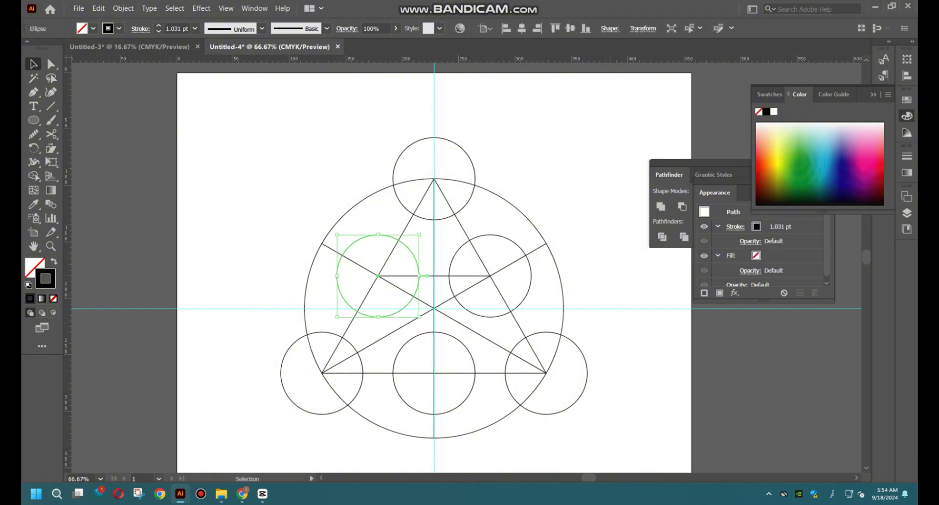
pyautogui.hotkey('ctrl', 'shift', 'a')
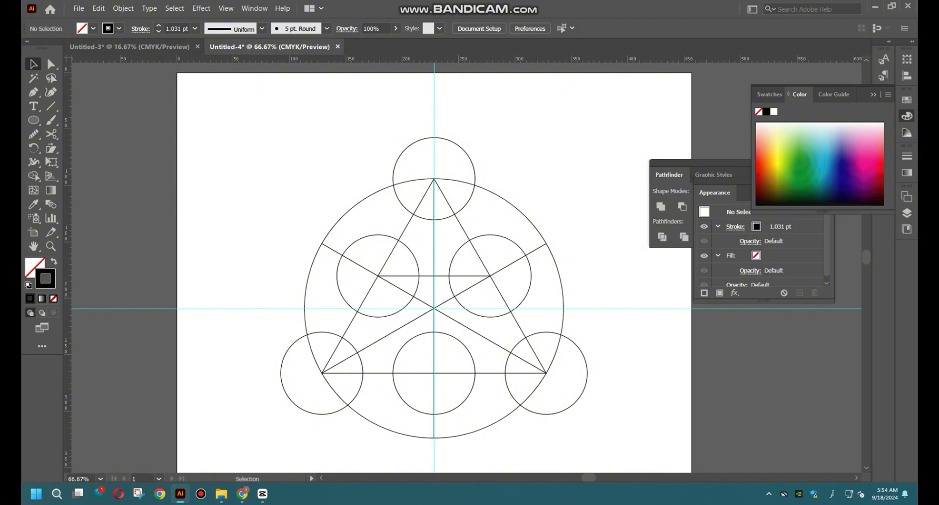
# Draw a diagonal line from the top circle through the lower-right circle, extended past the outer circle
pyautogui.press('p')
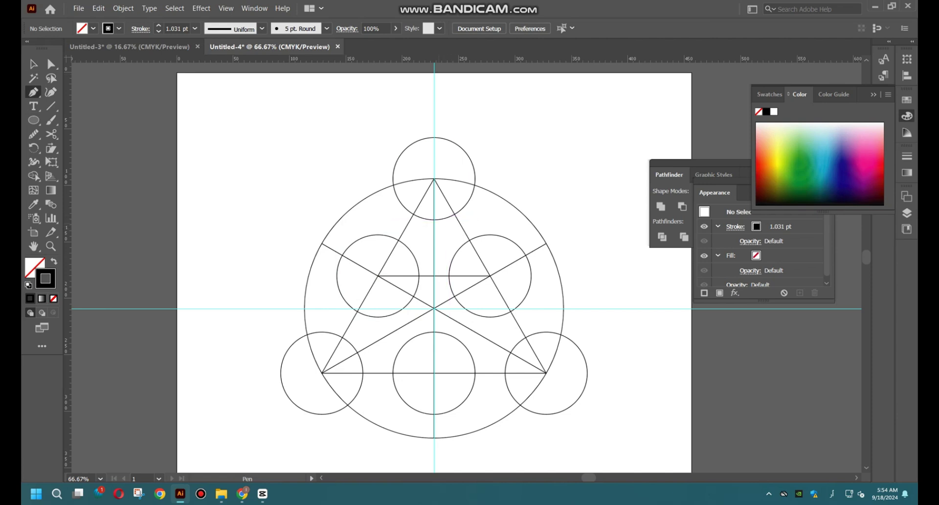
pyautogui.click(433, 220)
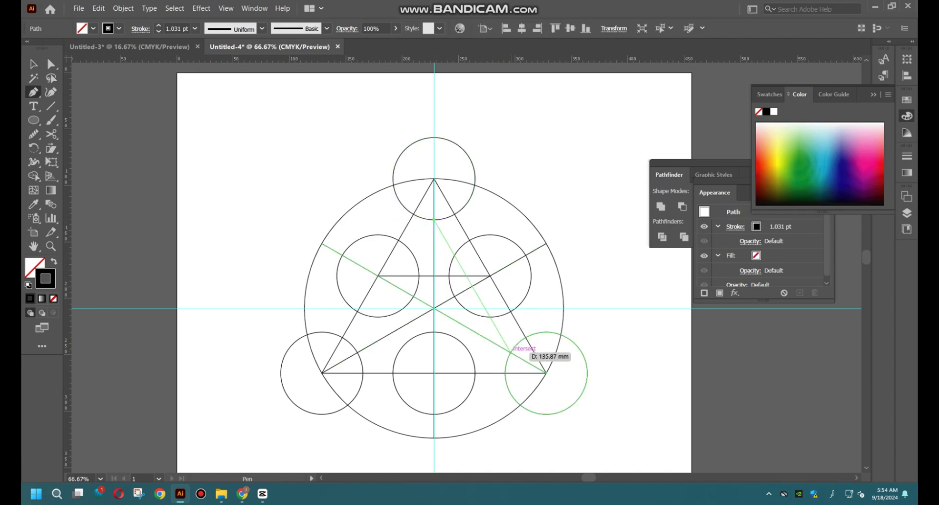
pyautogui.click(510, 351)
pyautogui.press('v')
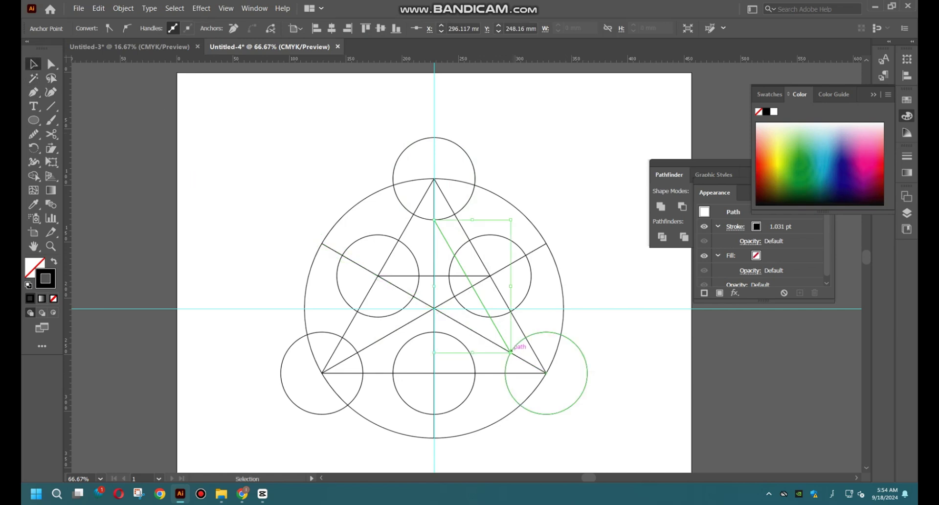
pyautogui.moveTo(510, 351); pyautogui.dragTo(557, 432)
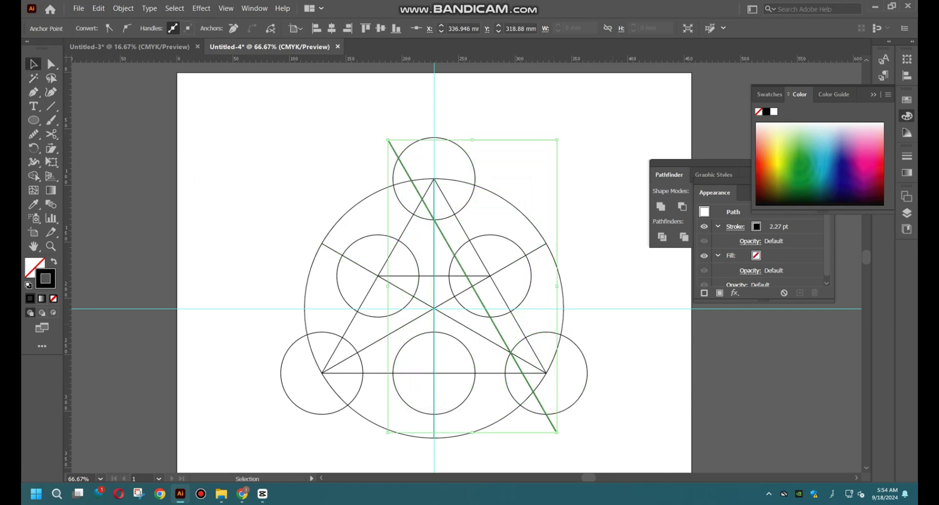
pyautogui.click(562, 435)
# Select the 2.27 pt diagonal line with the Rotate tool
pyautogui.click(557, 431)
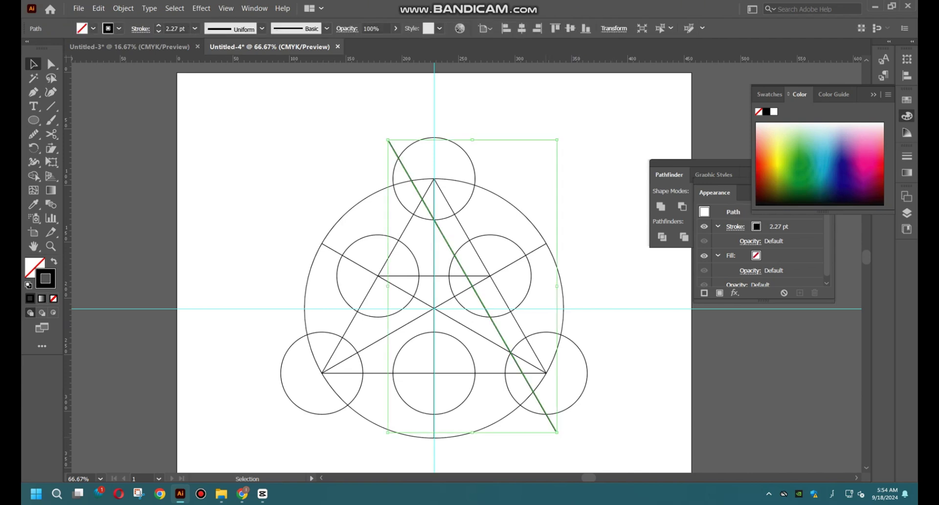
pyautogui.hotkey('ctrl', 'shift', 'a')
pyautogui.click(501, 337)
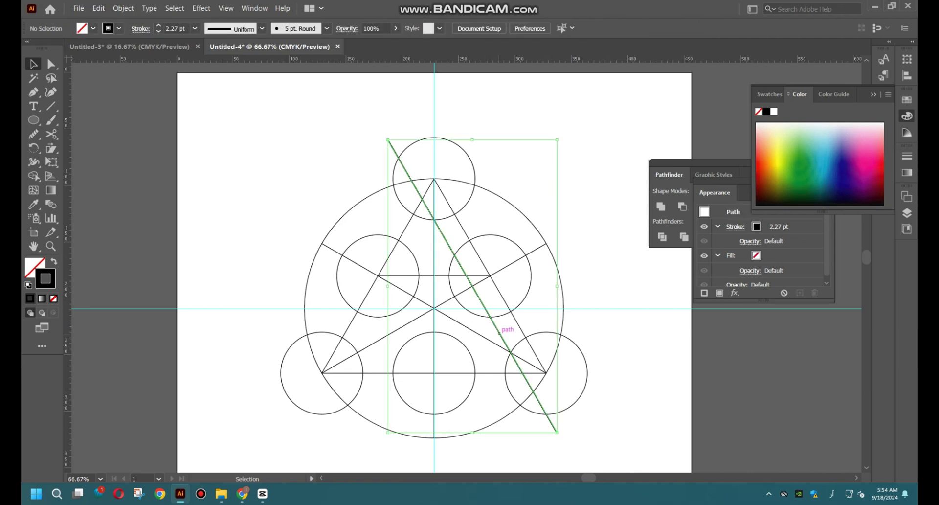
pyautogui.press('r')
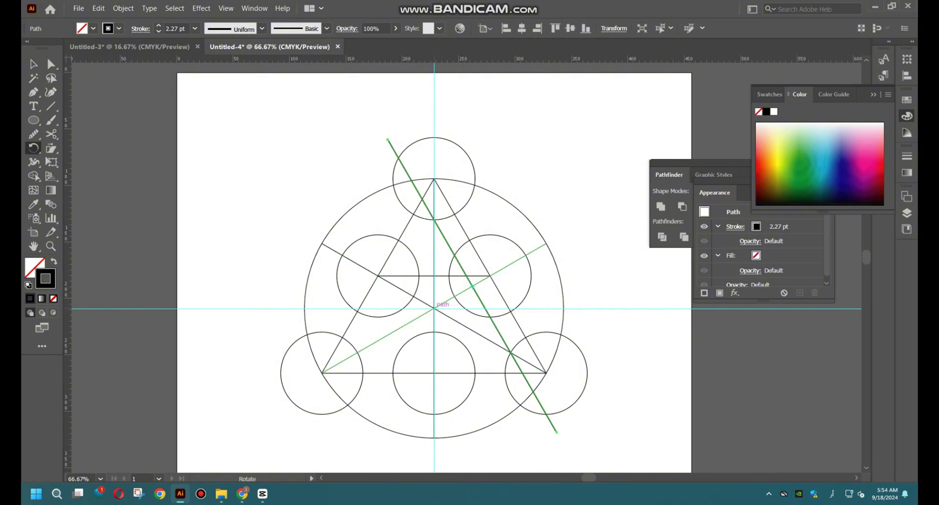
pyautogui.scroll(1, 434, 308)
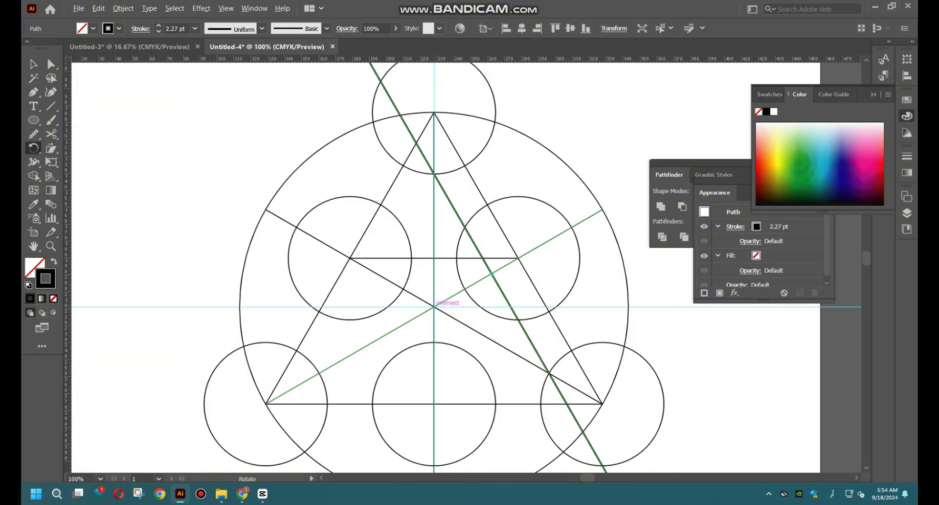
# Make two copies of the diagonal line rotated in 120° steps about the design's centre
pyautogui.keyDown('alt'); pyautogui.click(434, 306); pyautogui.keyUp('alt')
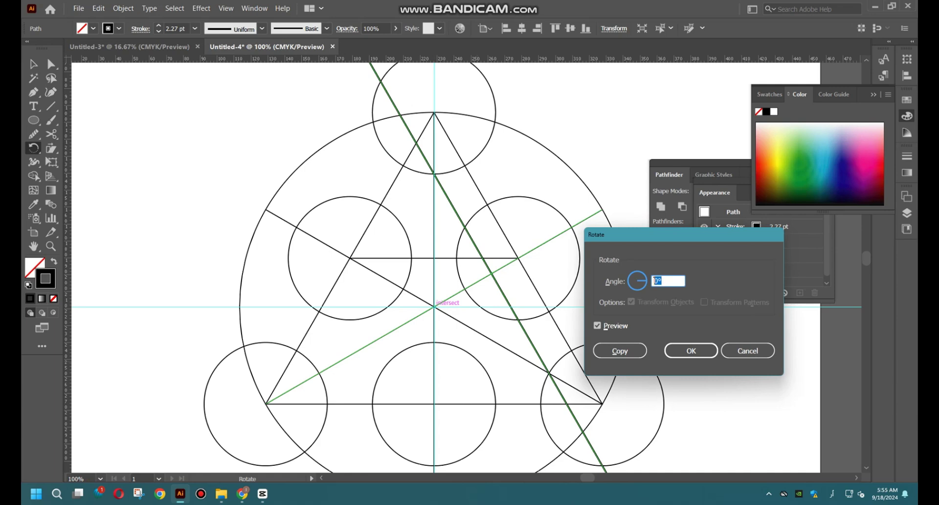
pyautogui.write('120')
pyautogui.press('Tab')
pyautogui.click(620, 350)
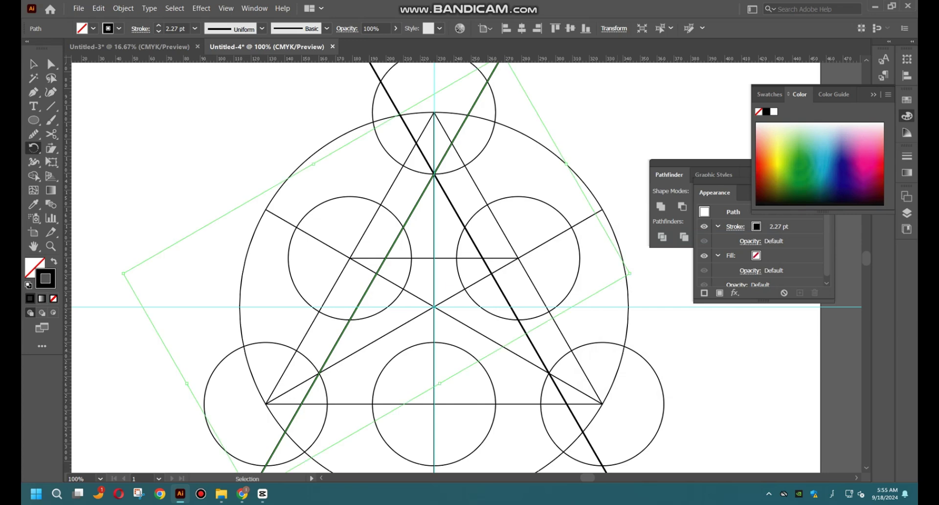
pyautogui.hotkey('ctrl', 'd')
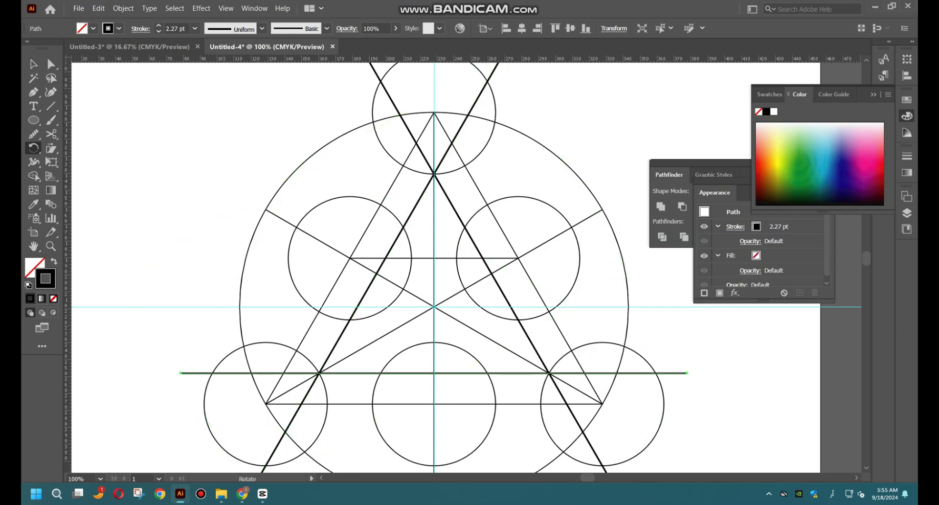
pyautogui.press('v')
pyautogui.hotkey('ctrl', 'shift', 'a')
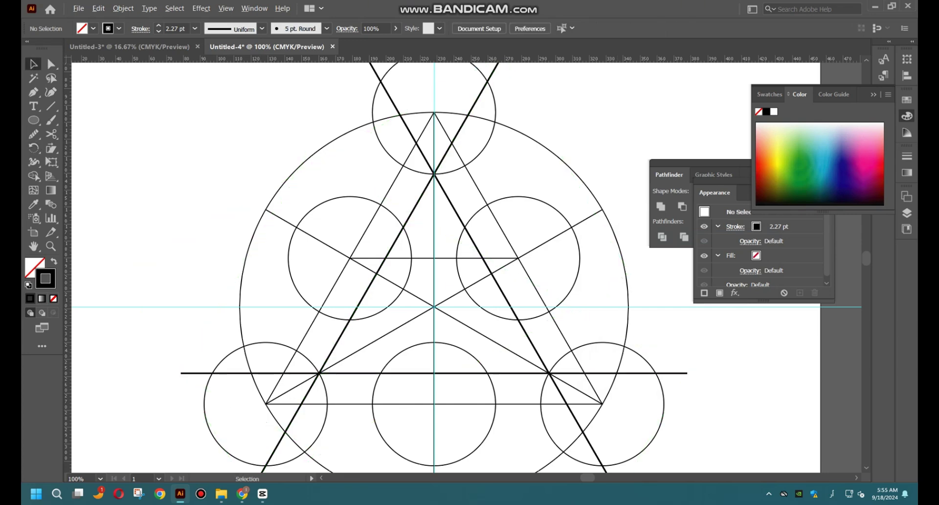
pyautogui.hotkey('ctrl', '-')
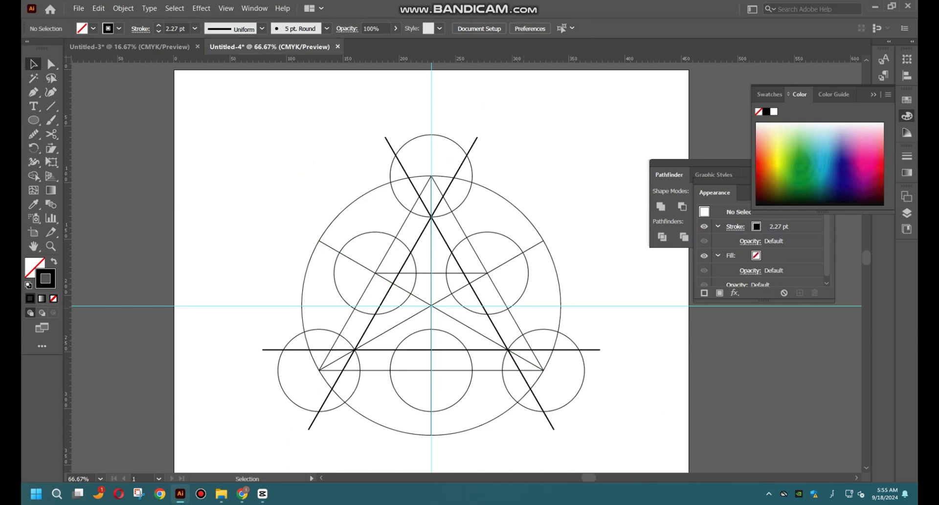
# Select the thin triangle and try a rotation about the base midpoint, then cancel it
pyautogui.click(480, 259)
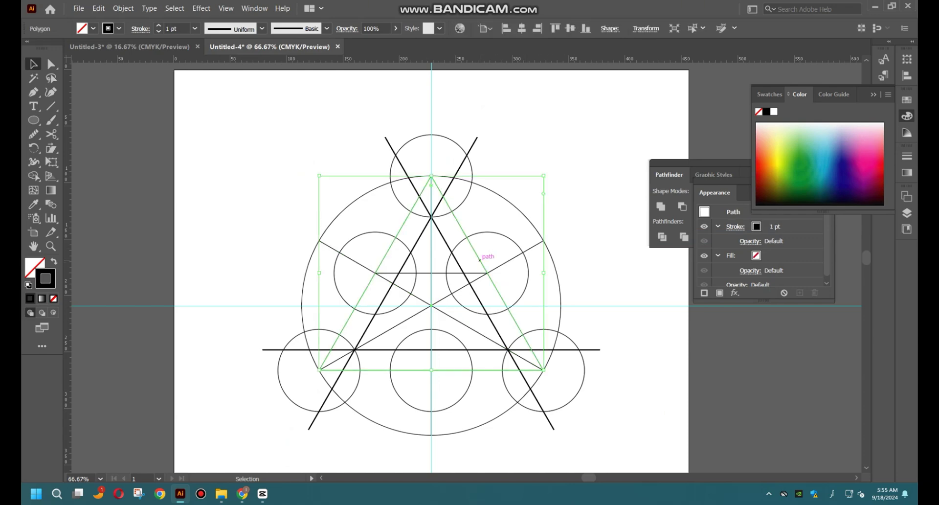
pyautogui.scroll(-3, 480, 259)
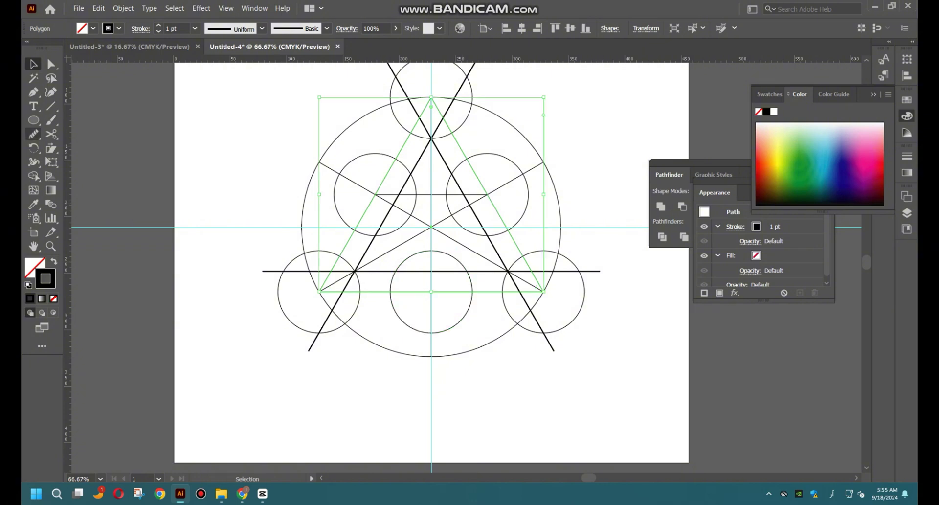
pyautogui.click(34, 148)
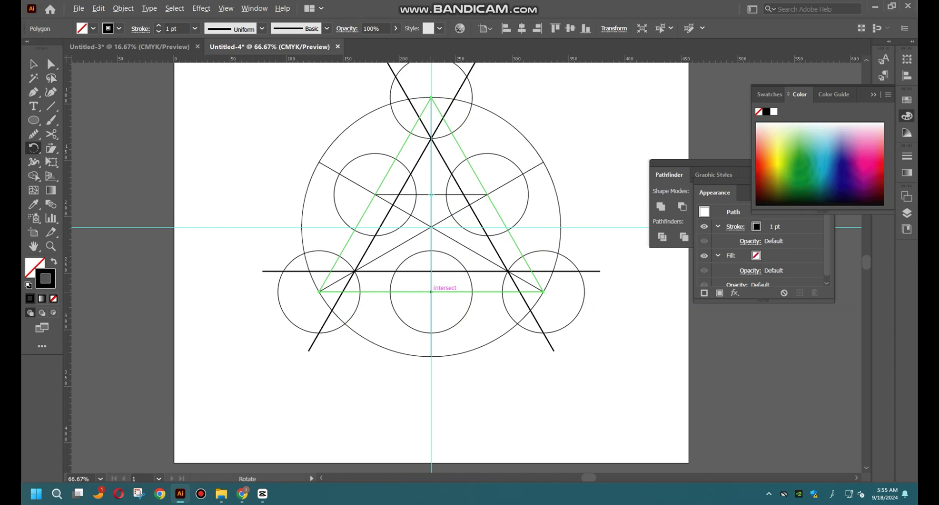
pyautogui.keyDown('alt'); pyautogui.click(431, 291); pyautogui.keyUp('alt')
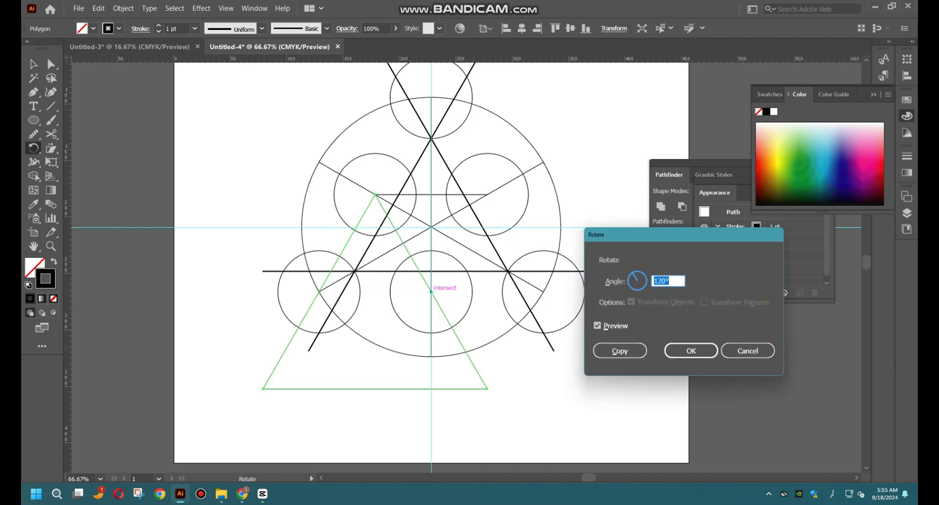
pyautogui.press('Up')
pyautogui.press('Up')
pyautogui.press('Up')
pyautogui.press('Up')
pyautogui.press('Up')
pyautogui.press('Up')
pyautogui.press('Up')
pyautogui.press('Up')
pyautogui.press('Up')
pyautogui.press('Up')
pyautogui.press('Up')
pyautogui.press('Up')
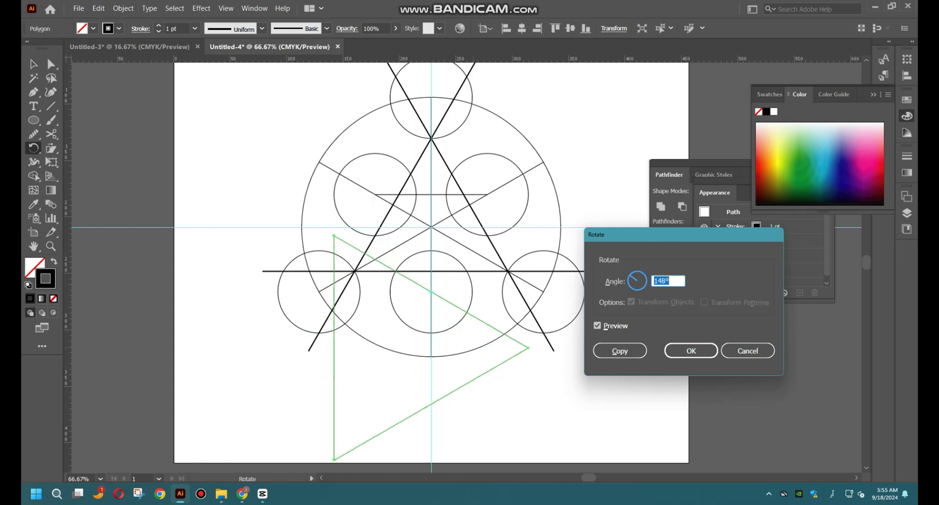
pyautogui.press('Up')
pyautogui.press('Up')
pyautogui.press('Up')
pyautogui.press('Up')
pyautogui.press('Up')
pyautogui.press('Up')
pyautogui.press('Up')
pyautogui.press('Up')
pyautogui.press('Up')
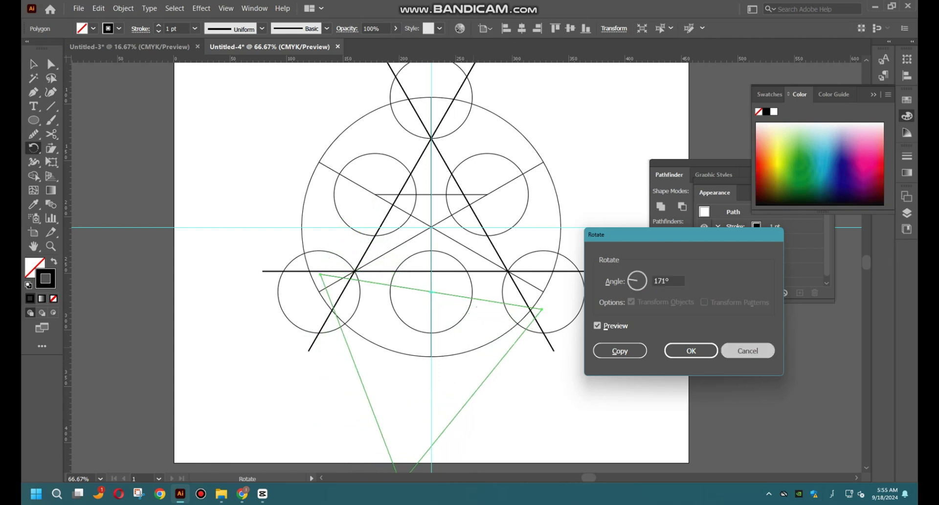
pyautogui.click(748, 350)
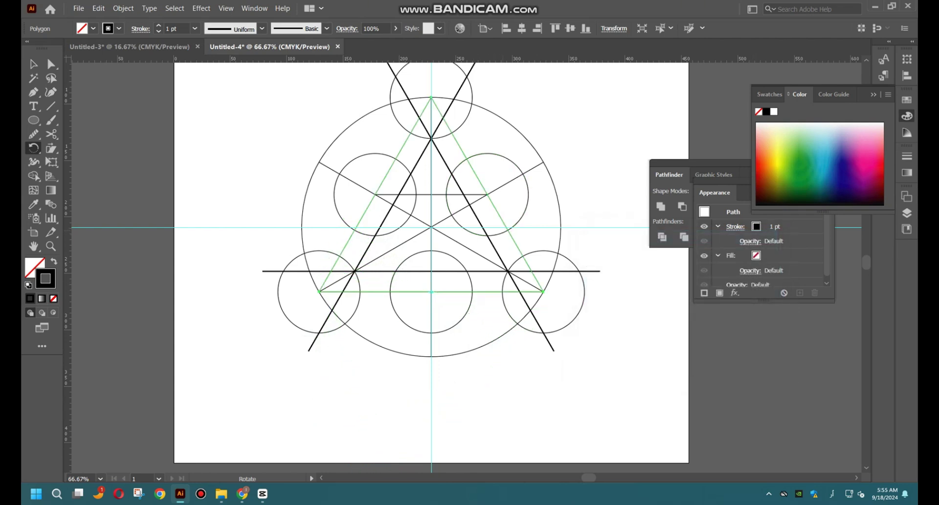
# Copy the triangle rotated 180° about the base intersection so it points downward
pyautogui.keyDown('alt'); pyautogui.click(431, 292); pyautogui.keyUp('alt')
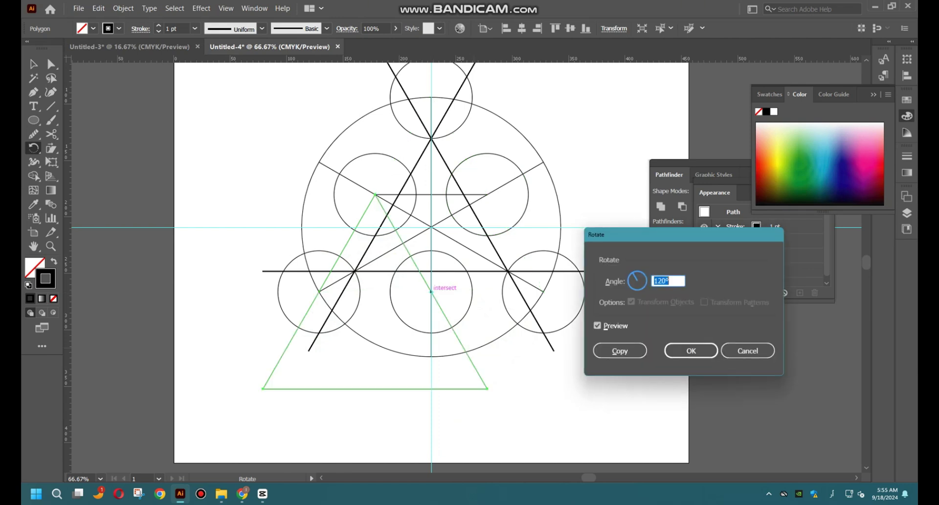
pyautogui.write('1')
pyautogui.write('80')
pyautogui.click(620, 351)
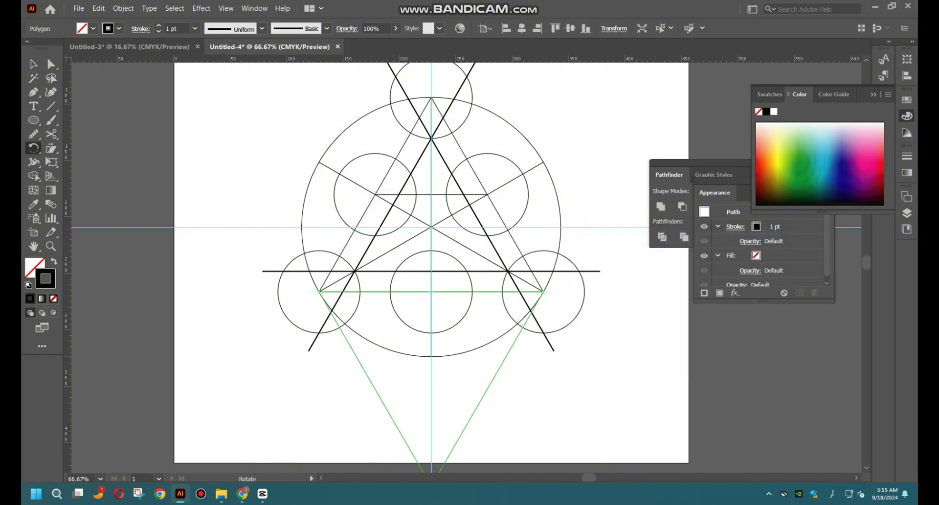
pyautogui.press('v')
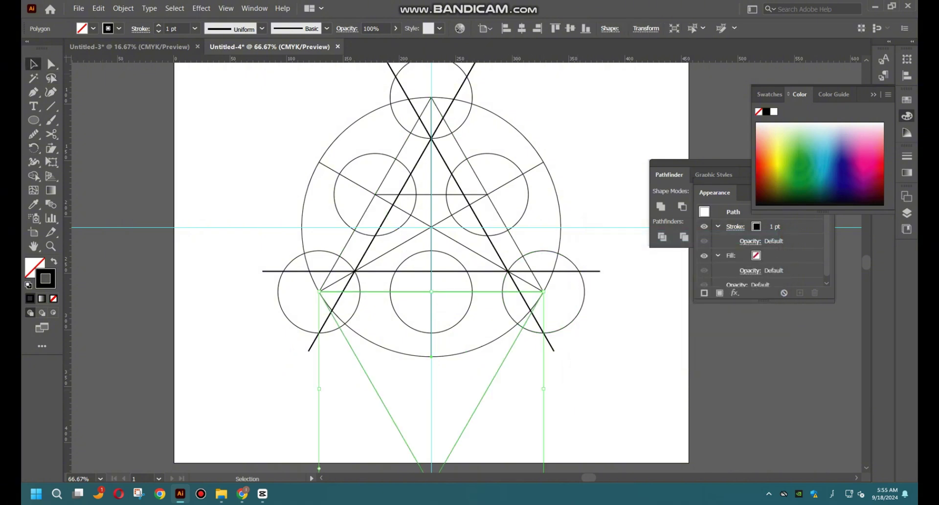
pyautogui.hotkey('ctrl', 'shift', 'a')
pyautogui.scroll(-3, 432, 267)
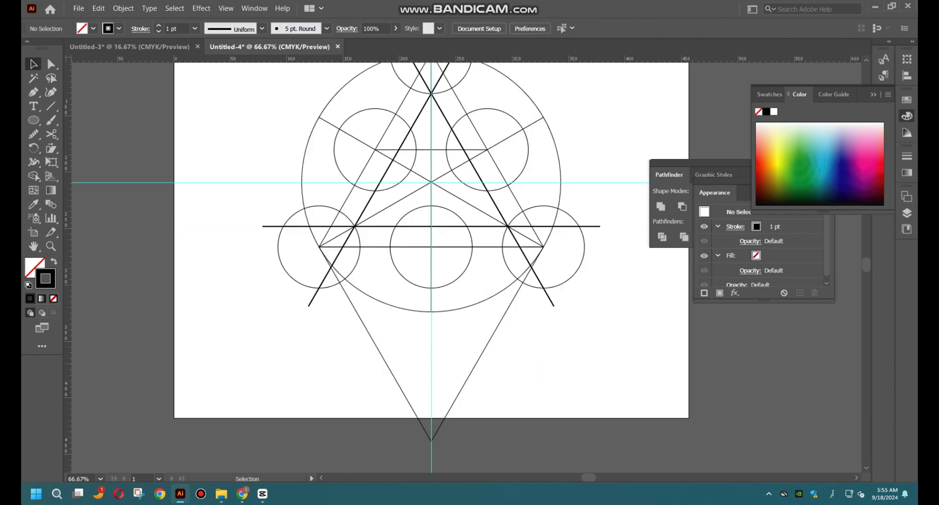
# Draw a line from the inverted triangle's bottom tip through the right base corner, extended up-right
pyautogui.press('p')
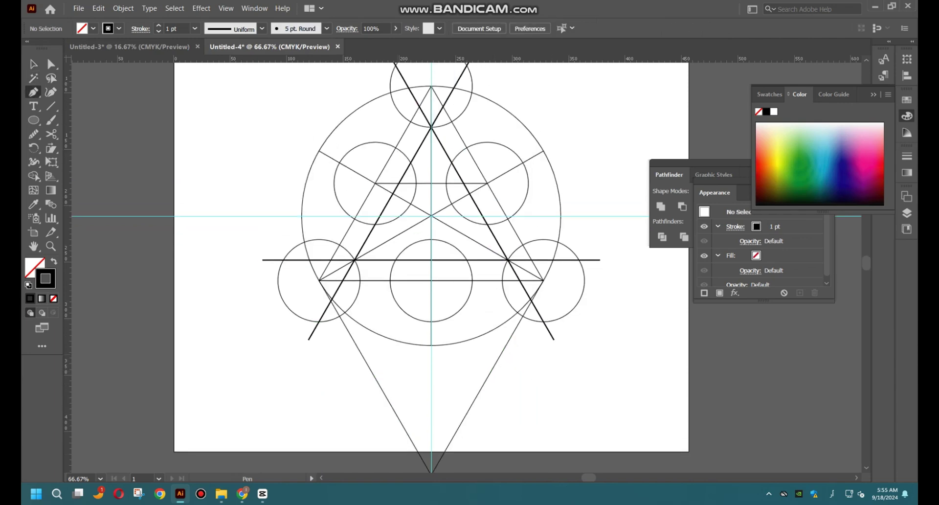
pyautogui.scroll(-1, 431, 267)
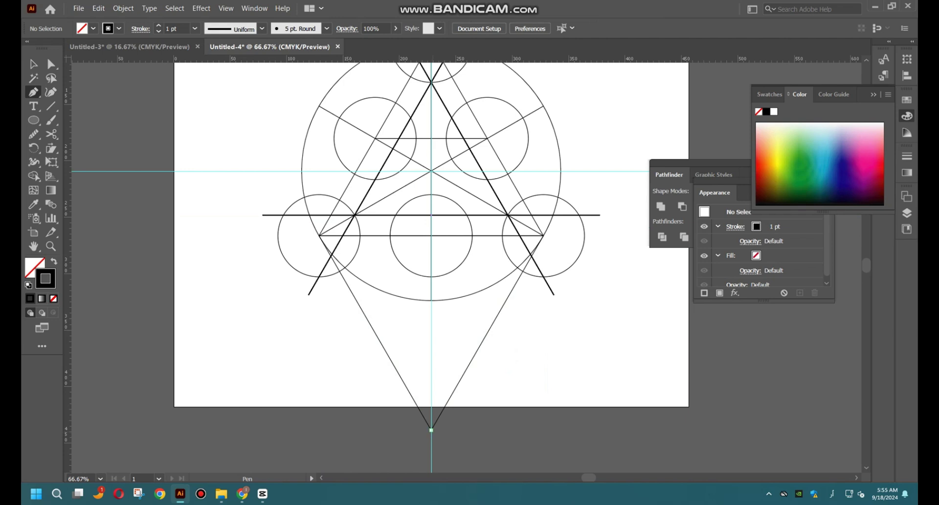
pyautogui.click(431, 430)
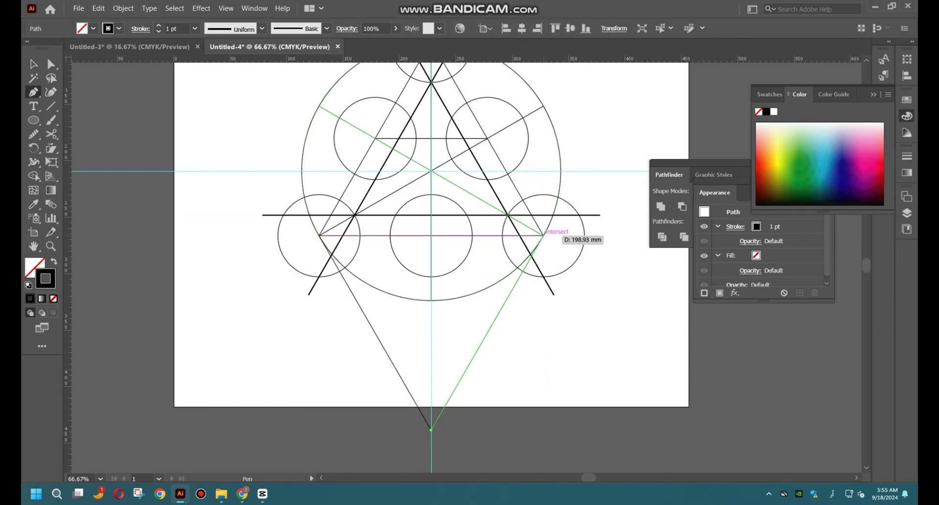
pyautogui.click(544, 235)
pyautogui.press('v')
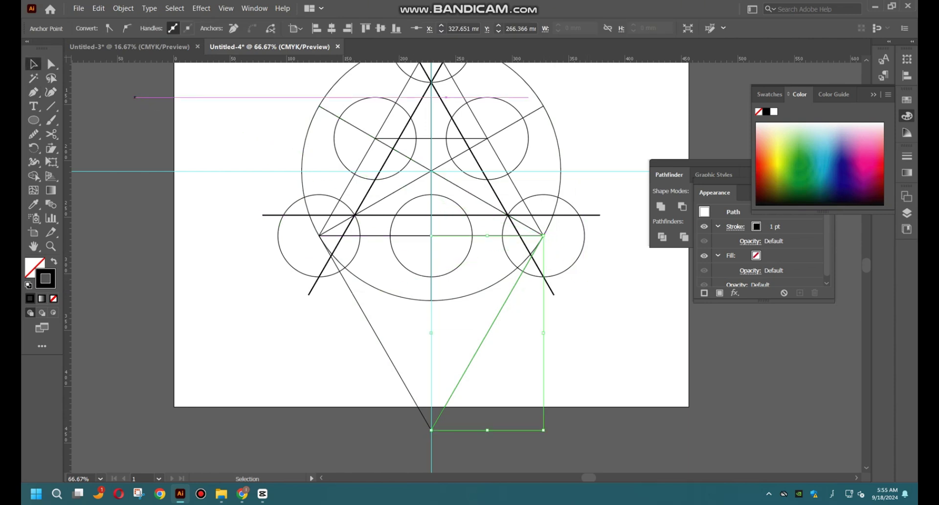
pyautogui.moveTo(544, 235); pyautogui.dragTo(576, 179)
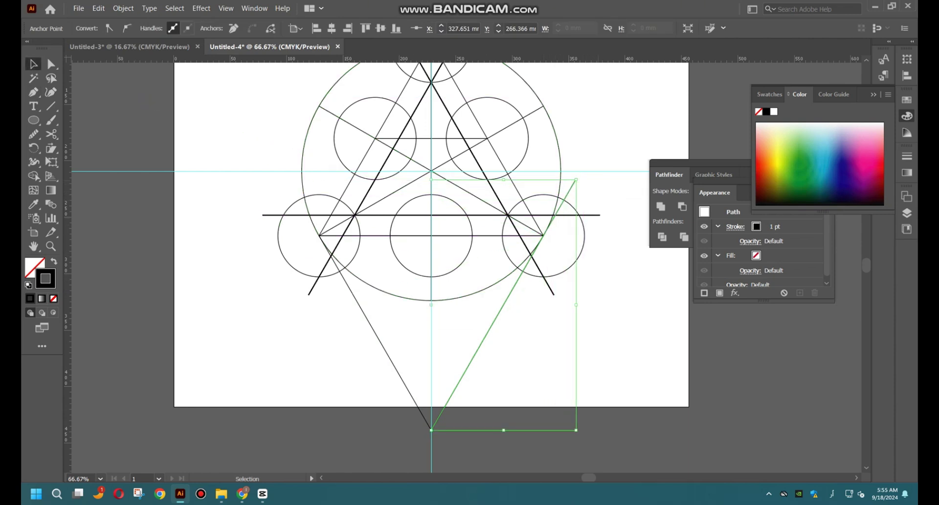
pyautogui.hotkey('ctrl', 'shift', 'a')
pyautogui.moveTo(423, 260); pyautogui.dragTo(423, 262)
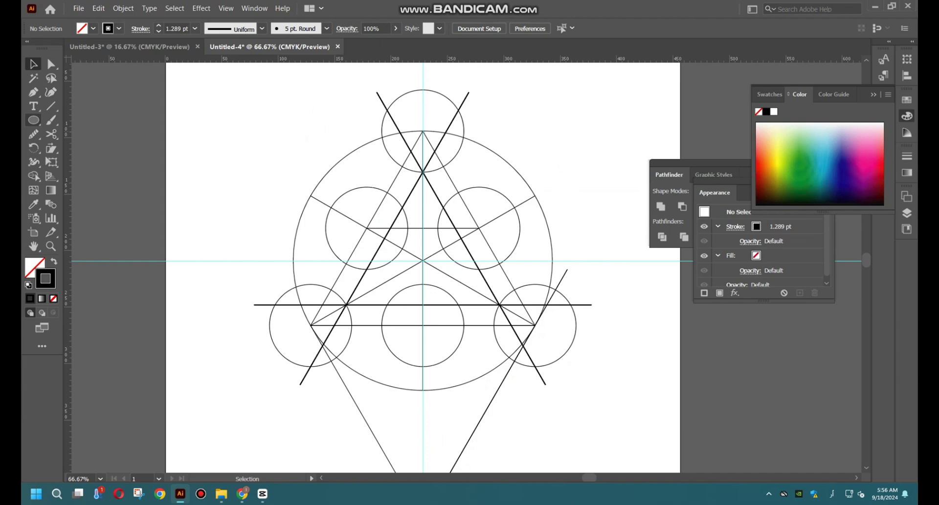
# Draw a small circle centred on the middle intersection of the crossing lines, then zoom out
pyautogui.click(33, 120)
pyautogui.scroll(2, 433, 268)
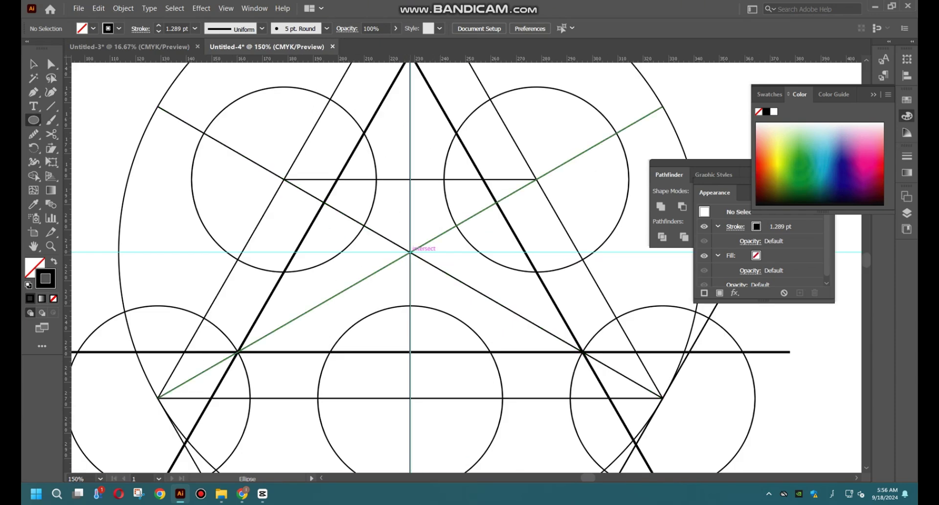
pyautogui.moveTo(410, 252)
pyautogui.mouseDown()
pyautogui.moveTo(462, 200)
pyautogui.moveTo(411, 304)
pyautogui.mouseUp()
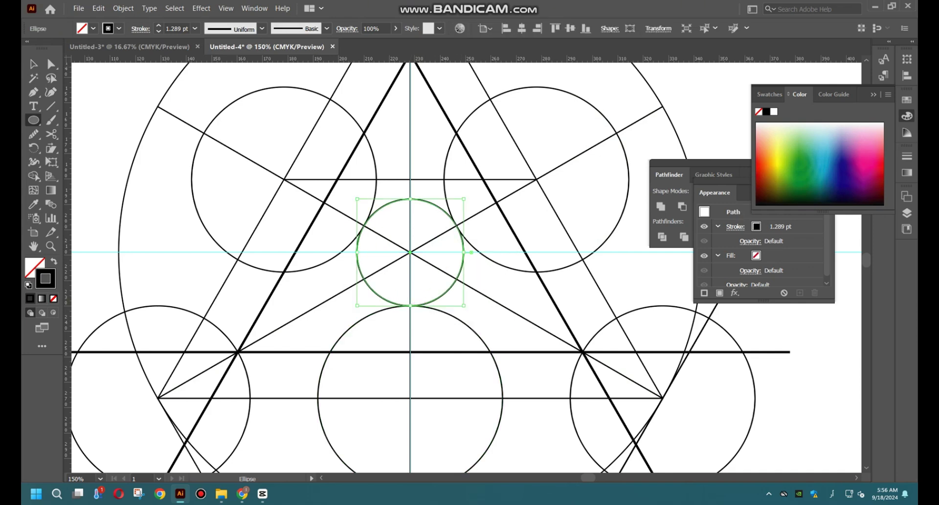
pyautogui.press('v')
pyautogui.hotkey('ctrl', 'shift', 'a')
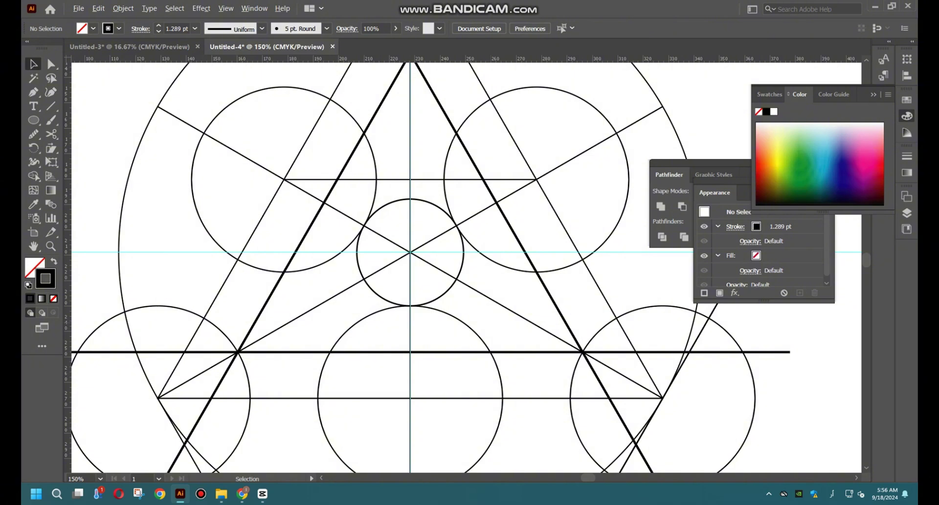
pyautogui.hotkey('ctrl', '-')
pyautogui.hotkey('ctrl', '-')
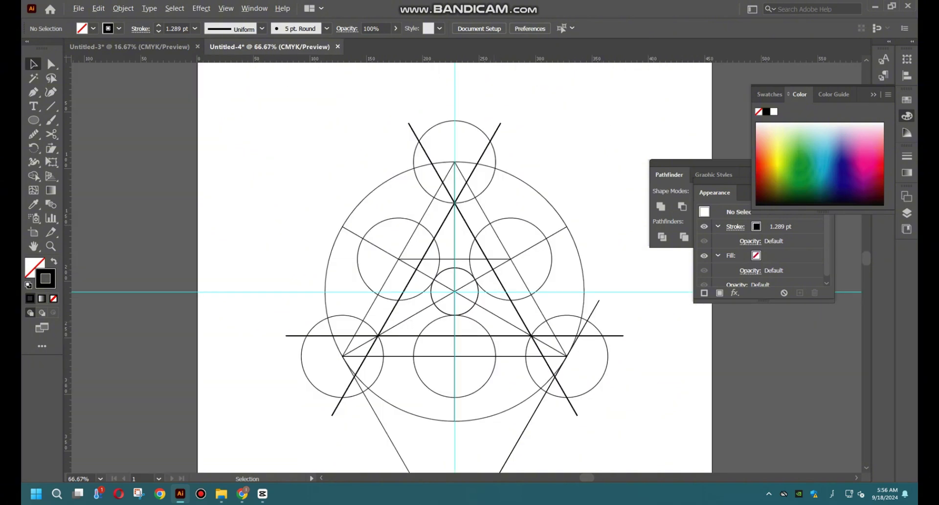
pyautogui.hotkey('ctrl', '+')
pyautogui.hotkey('ctrl', '-')
pyautogui.press('p')
pyautogui.scroll(1, 476, 202)
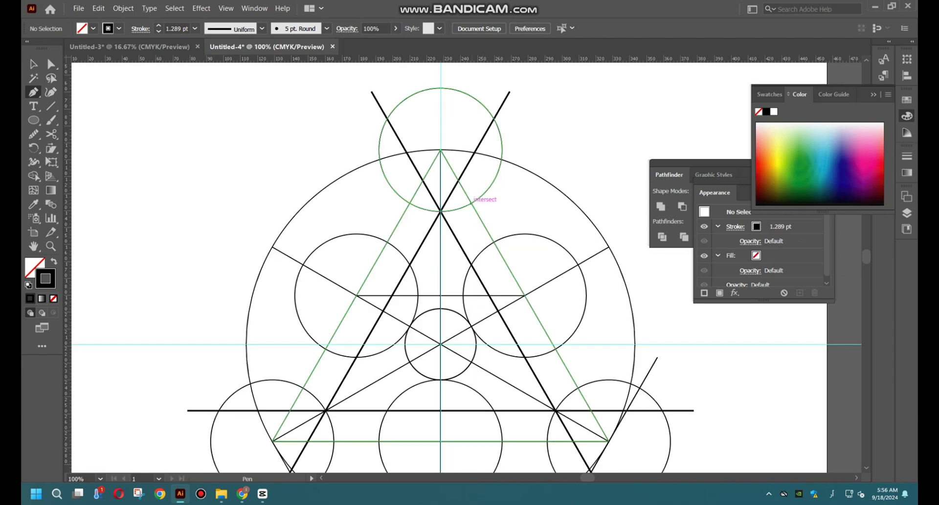
# Draw the right vertical construction line between the upper and lower intersections and extend it
pyautogui.click(471, 202)
pyautogui.scroll(-2, 470, 202)
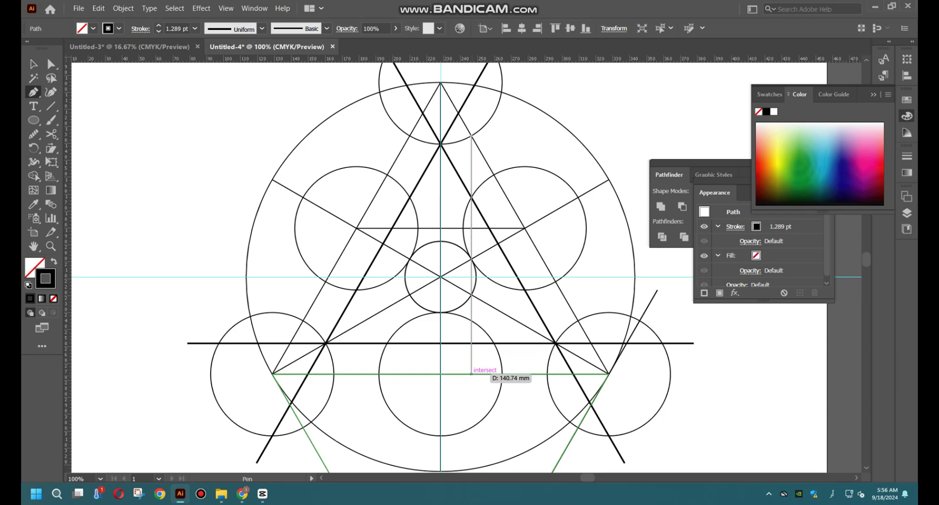
pyautogui.click(471, 373)
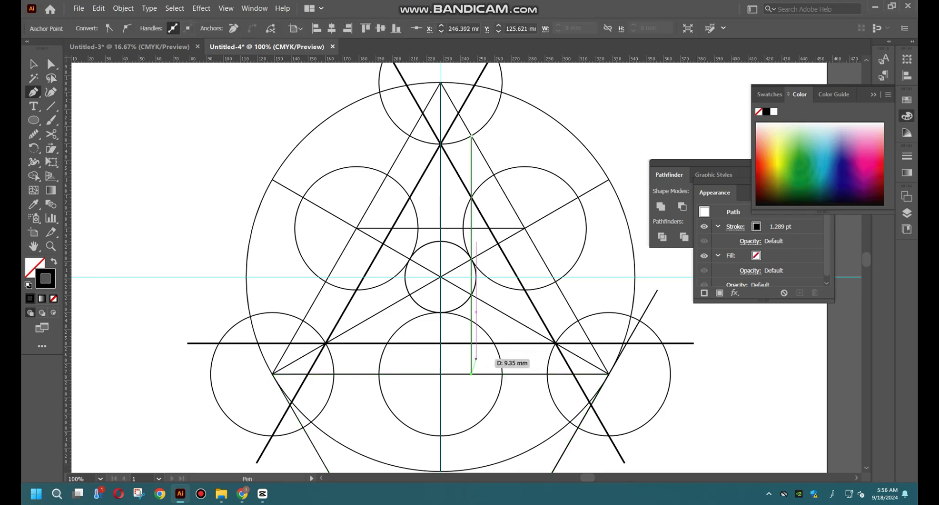
pyautogui.click(33, 64)
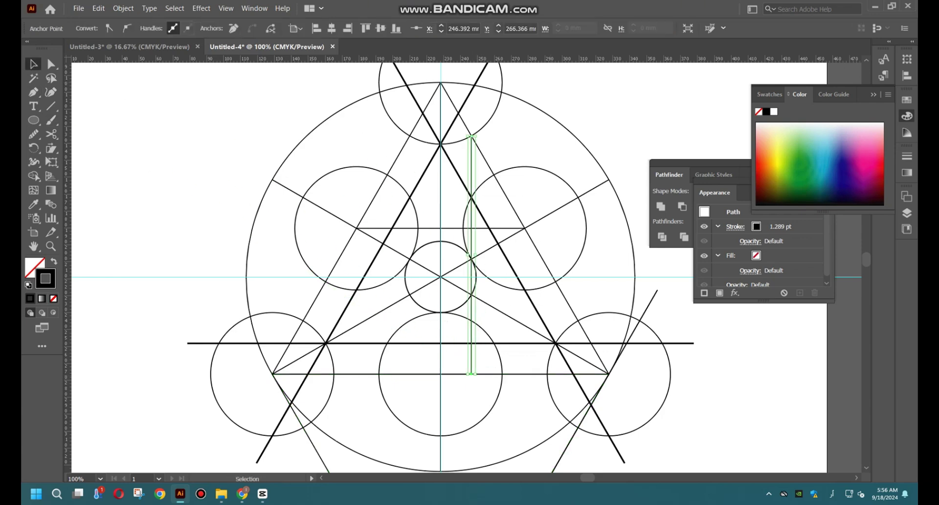
pyautogui.moveTo(471, 374); pyautogui.dragTo(471, 395)
pyautogui.hotkey('ctrl', 'shift', 'a')
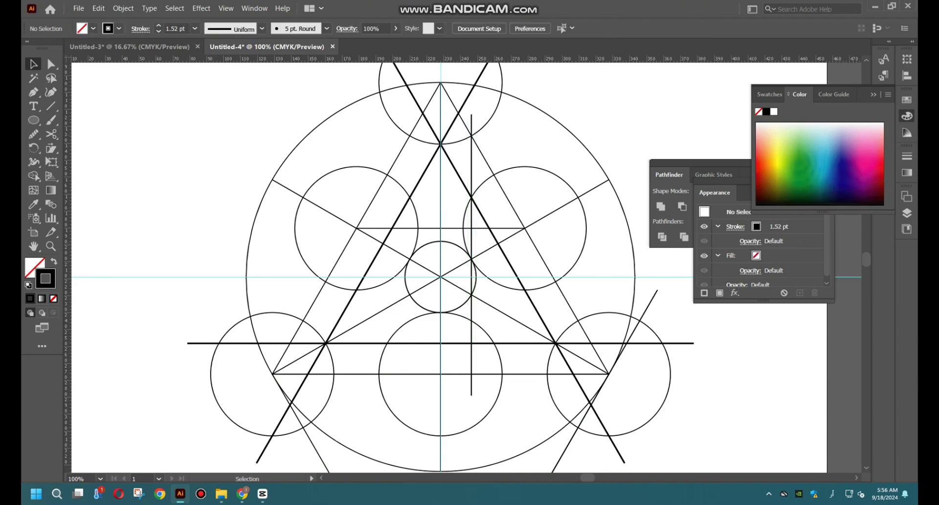
# Draw and extend the left vertical line, then select both vertical lines
pyautogui.click(34, 92)
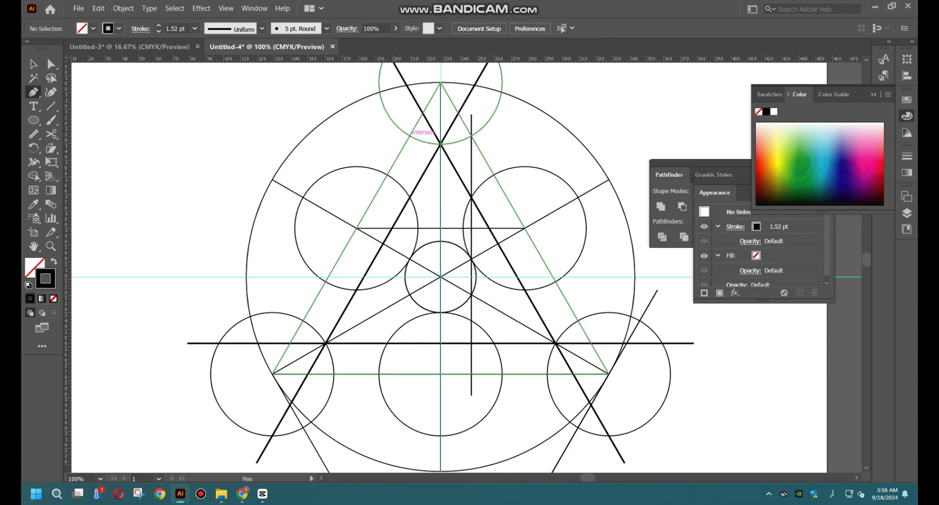
pyautogui.click(410, 135)
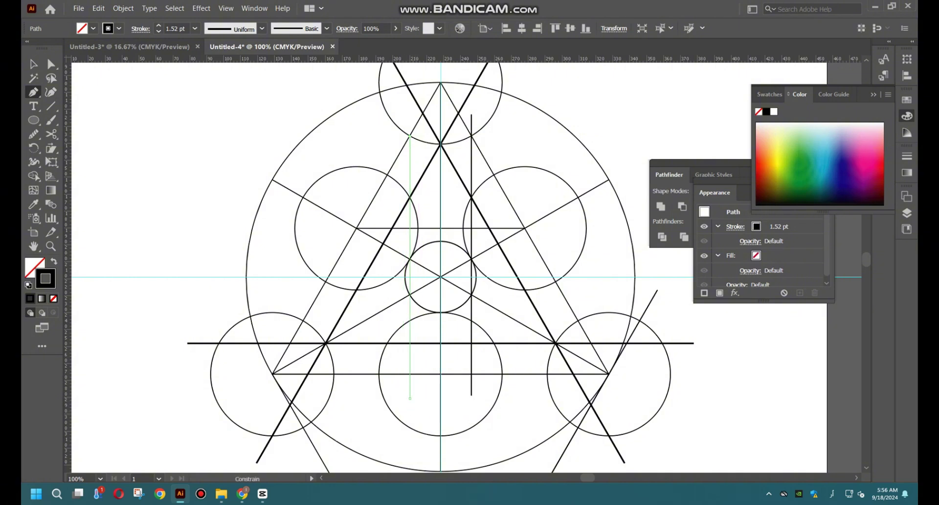
pyautogui.click(410, 397)
pyautogui.keyDown('ctrl'); pyautogui.click(145, 79); pyautogui.keyUp('ctrl')
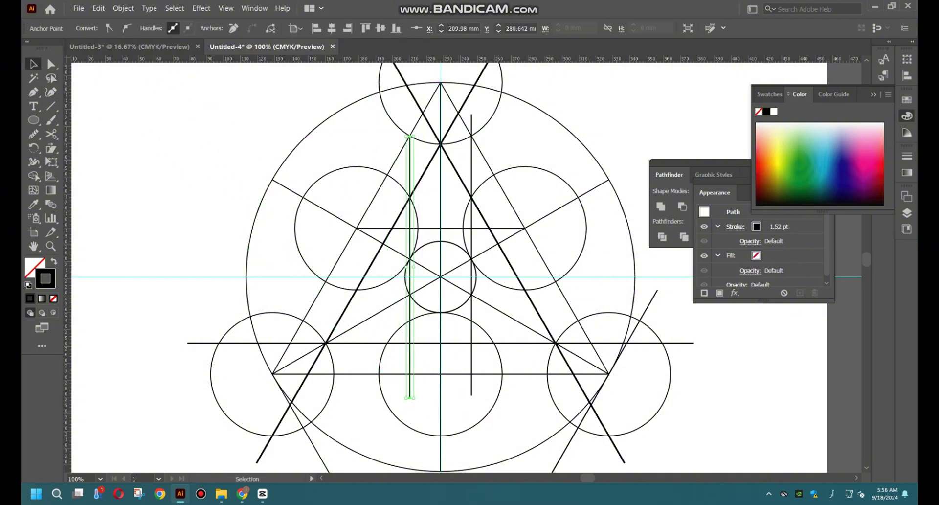
pyautogui.moveTo(410, 135); pyautogui.dragTo(410, 105)
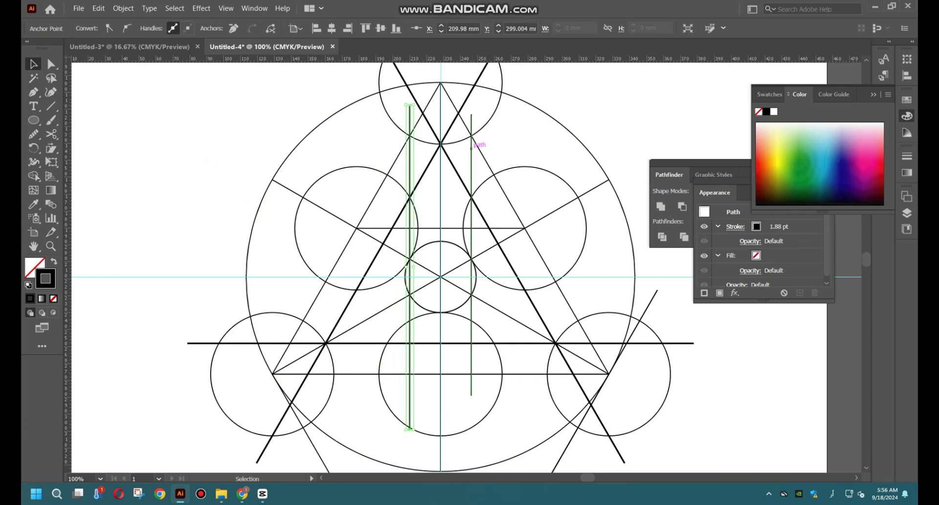
pyautogui.click(471, 146)
pyautogui.keyDown('shift'); pyautogui.click(410, 152); pyautogui.keyUp('shift')
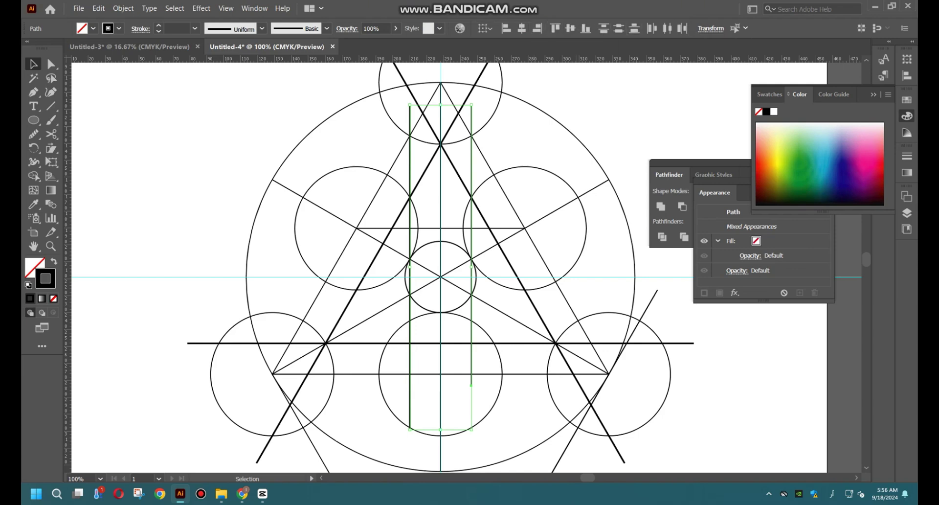
pyautogui.hotkey('ctrl', 'shift', 'a')
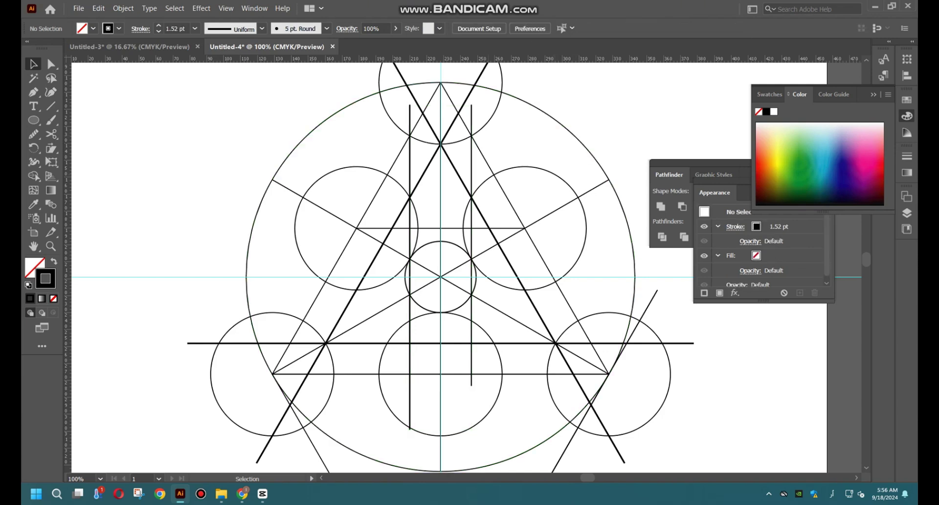
pyautogui.click(471, 161)
pyautogui.keyDown('shift'); pyautogui.click(409, 156); pyautogui.keyUp('shift')
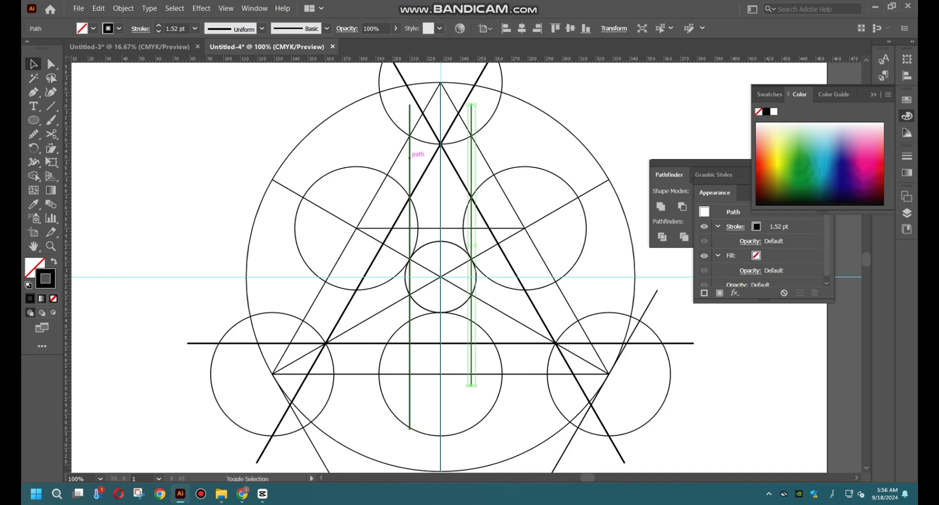
# Rotate-copy both vertical lines 120° about the centre, repeating for a third direction
pyautogui.click(33, 148)
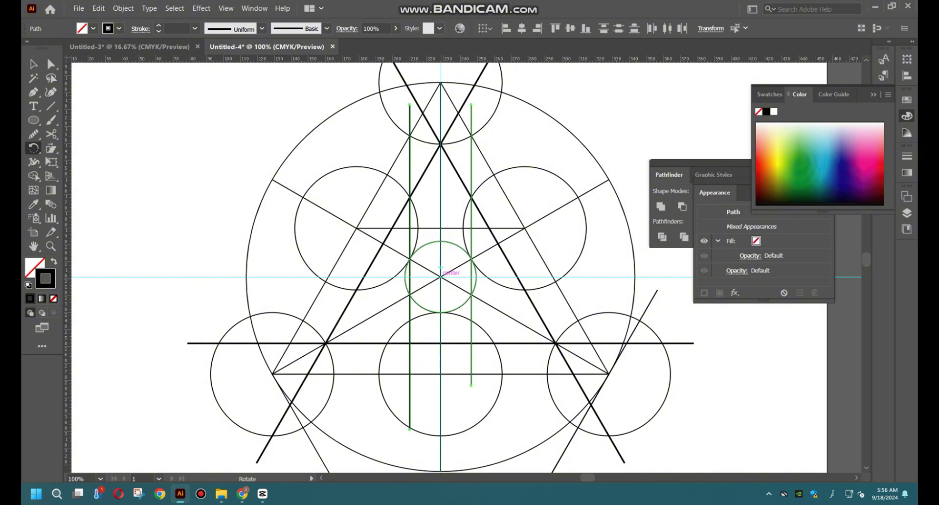
pyautogui.keyDown('alt'); pyautogui.click(440, 277); pyautogui.keyUp('alt')
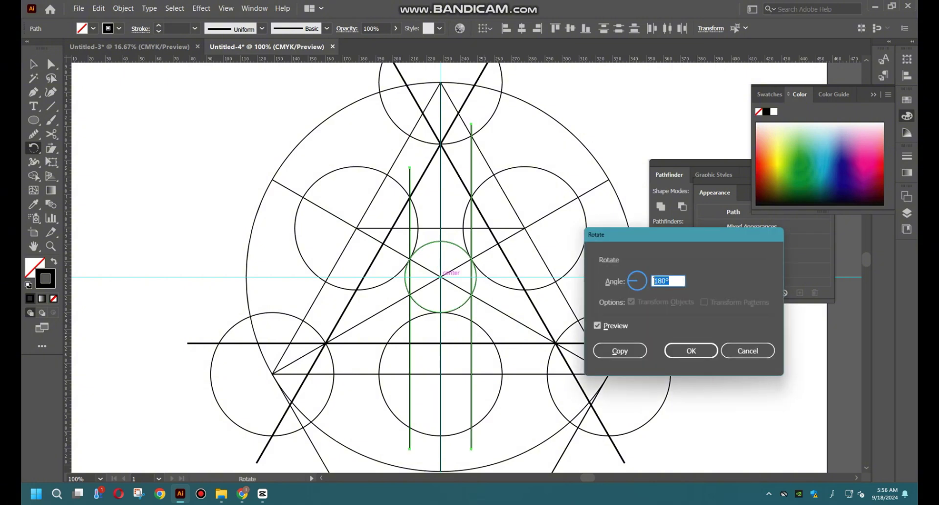
pyautogui.write('1')
pyautogui.click(619, 350)
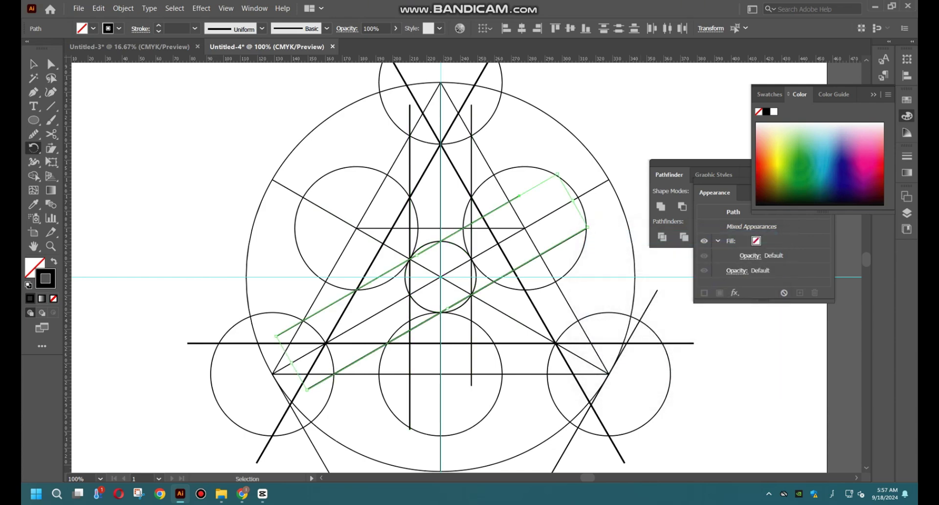
pyautogui.hotkey('ctrl', 'd')
pyautogui.press('r')
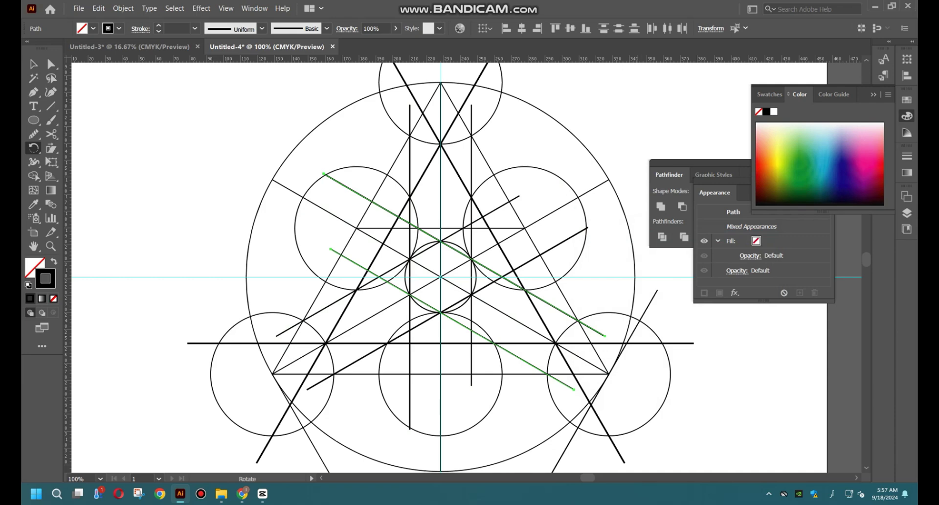
pyautogui.press('v')
pyautogui.hotkey('ctrl', 'shift', 'a')
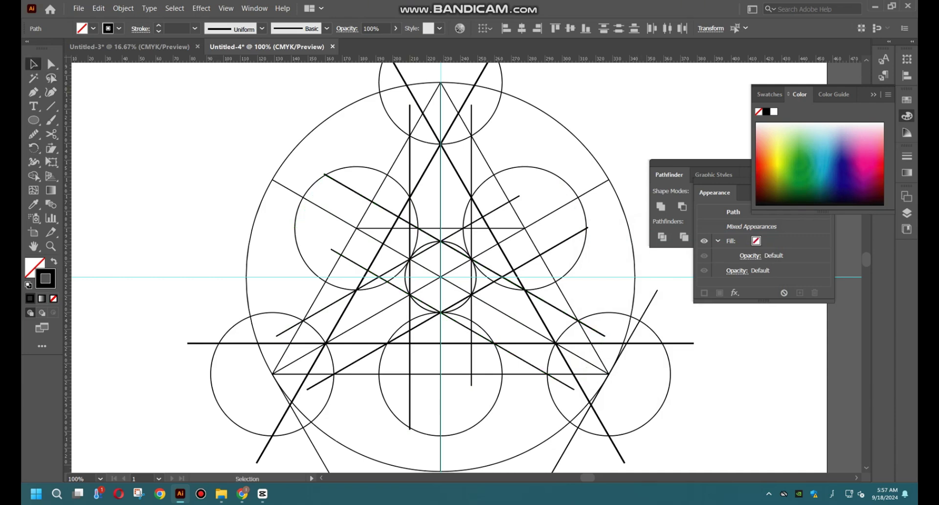
pyautogui.press('p')
pyautogui.moveTo(630, 316); pyautogui.dragTo(567, 282)
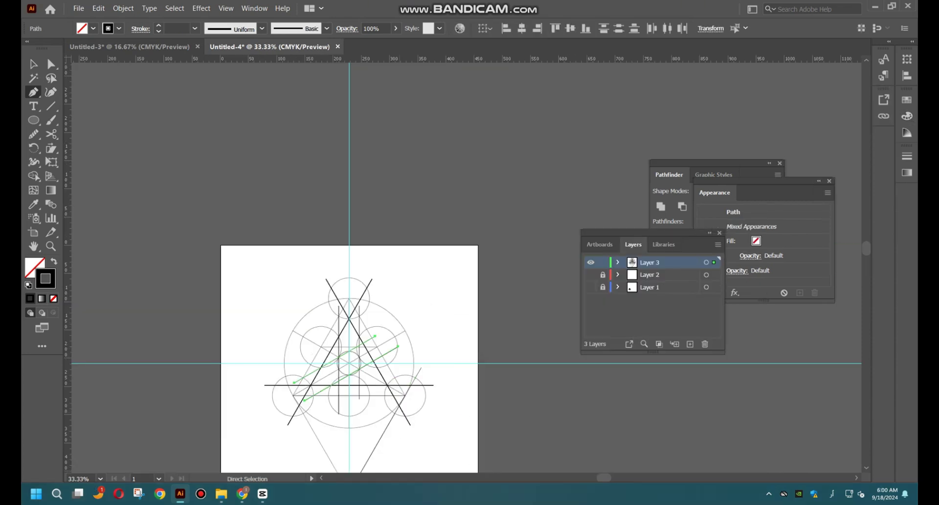
# Draw a diagonal line in the lower-right circle and give it an FF0000 red stroke
pyautogui.press('v')
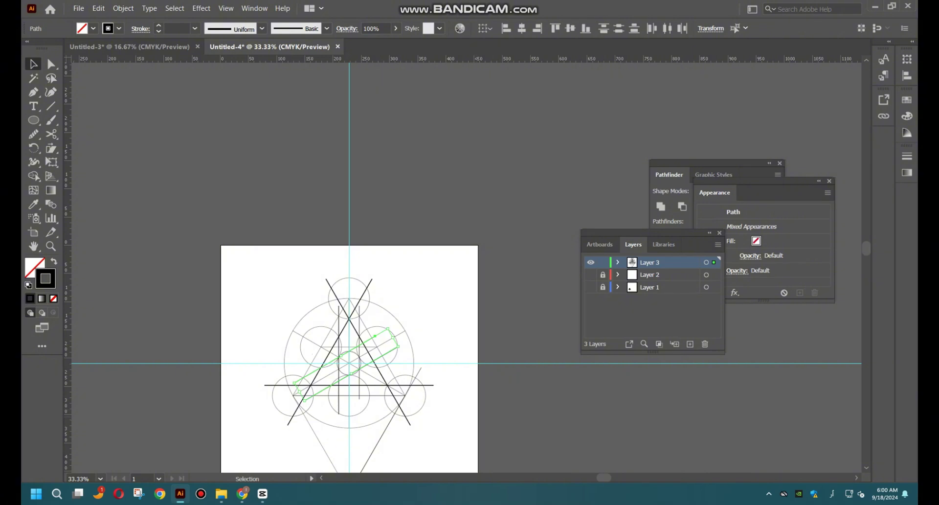
pyautogui.hotkey('ctrl', 'shift', 'a')
pyautogui.hotkey('ctrl', '1')
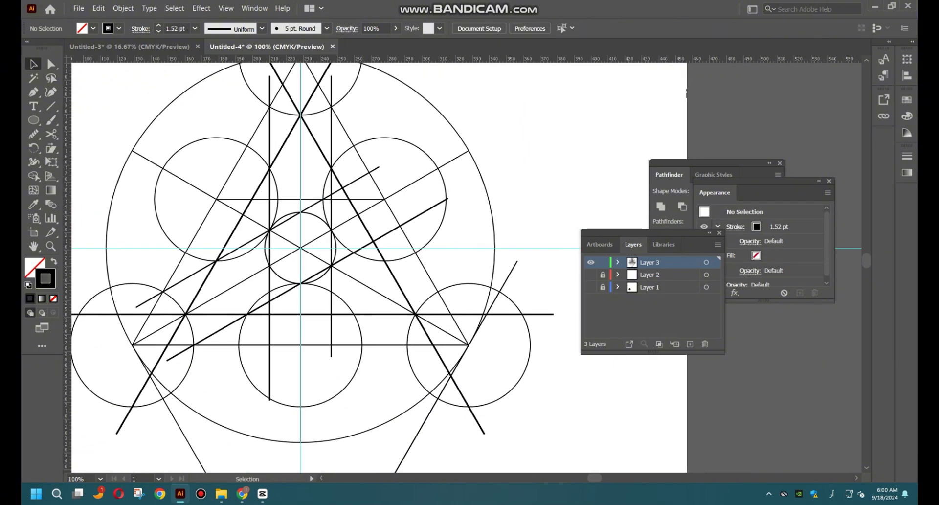
pyautogui.press('p')
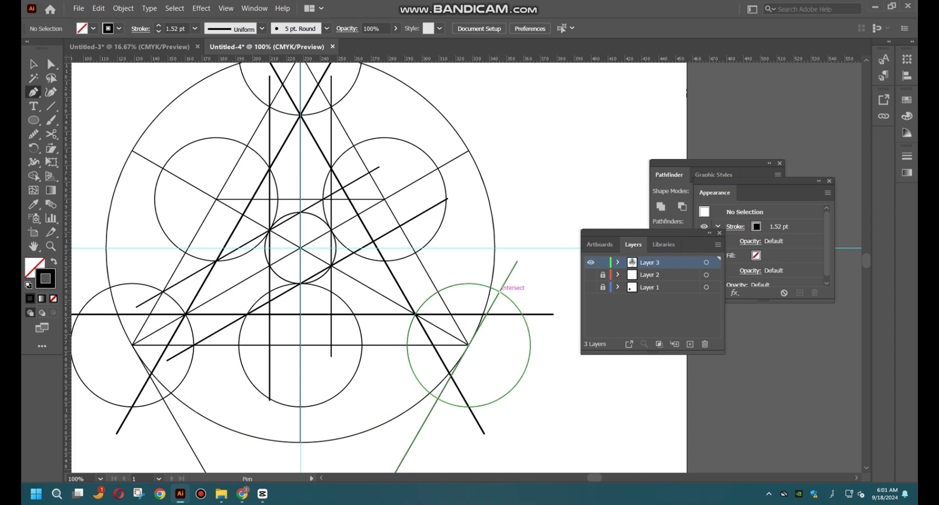
pyautogui.click(499, 292)
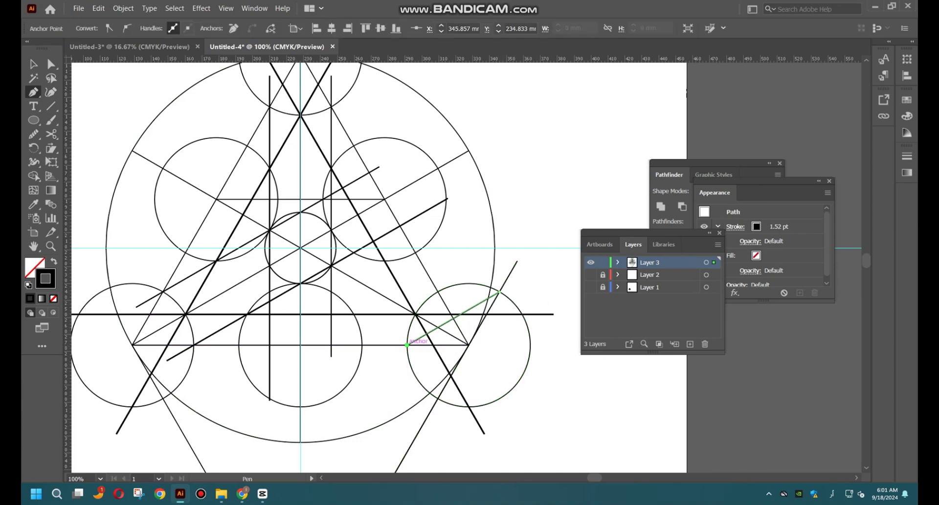
pyautogui.click(407, 344)
pyautogui.press('Escape')
pyautogui.press('v')
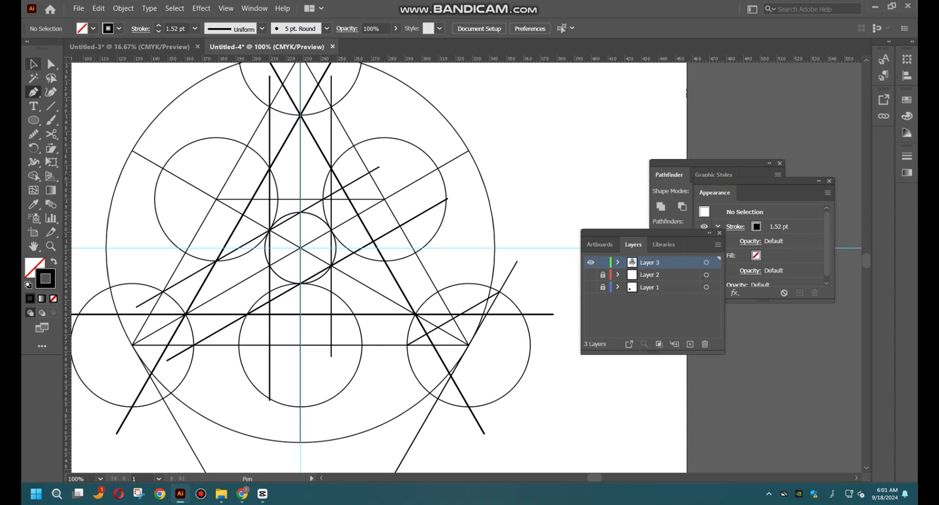
pyautogui.click(480, 302)
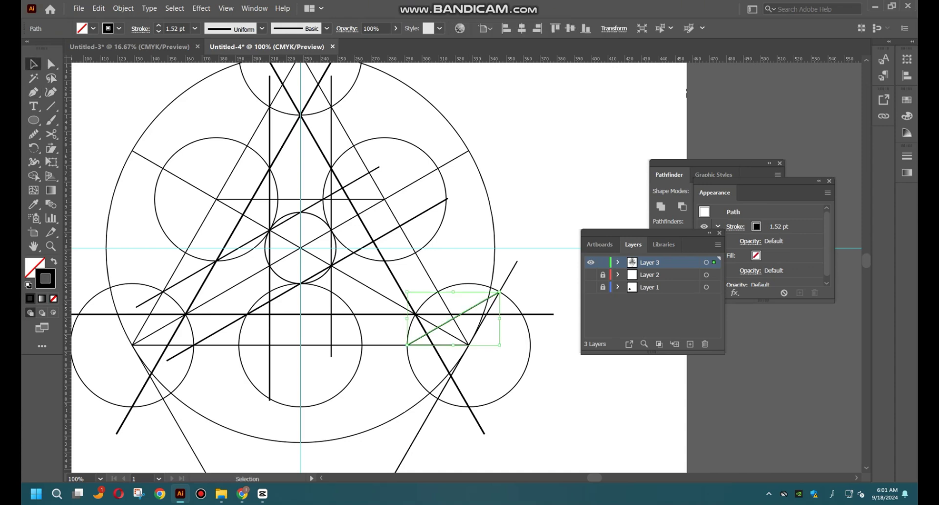
pyautogui.doubleClick(45, 278)
pyautogui.write('2D0302')
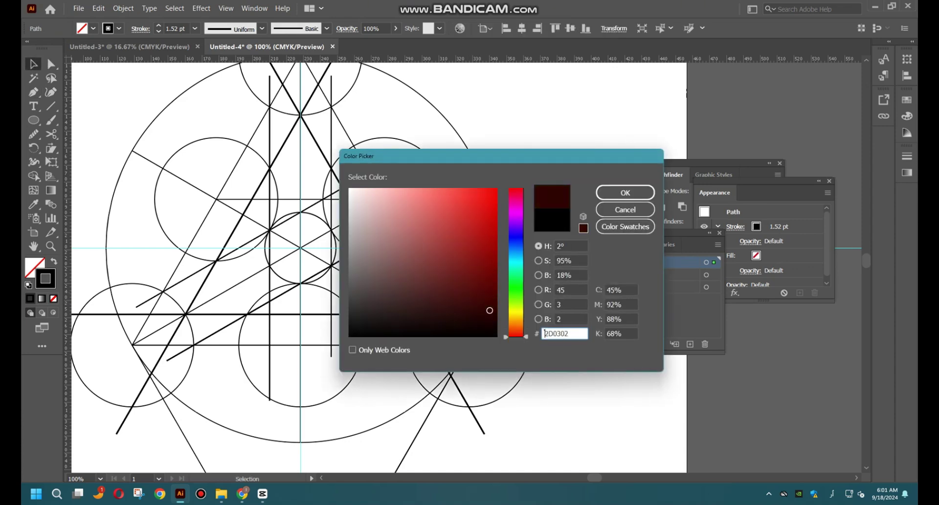
pyautogui.write('ff0000')
pyautogui.press('Return')
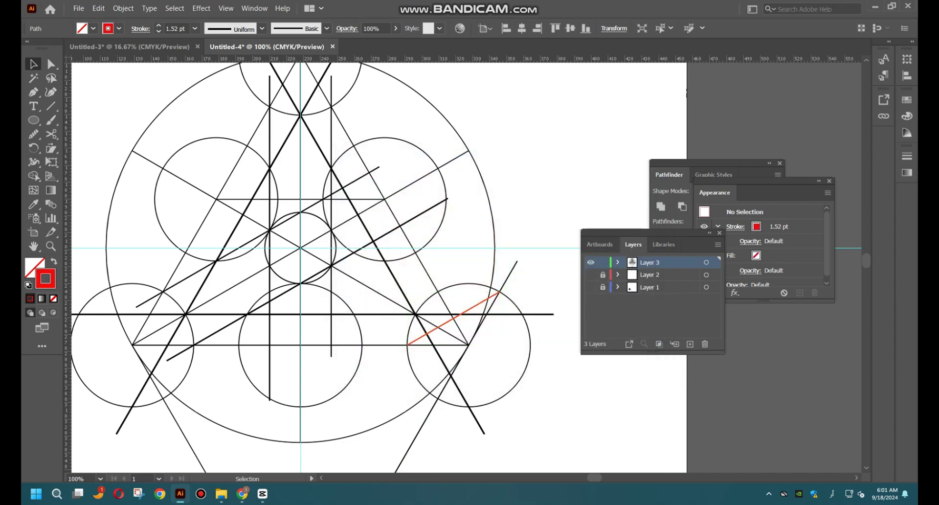
pyautogui.hotkey('ctrl', 'shift', 'a')
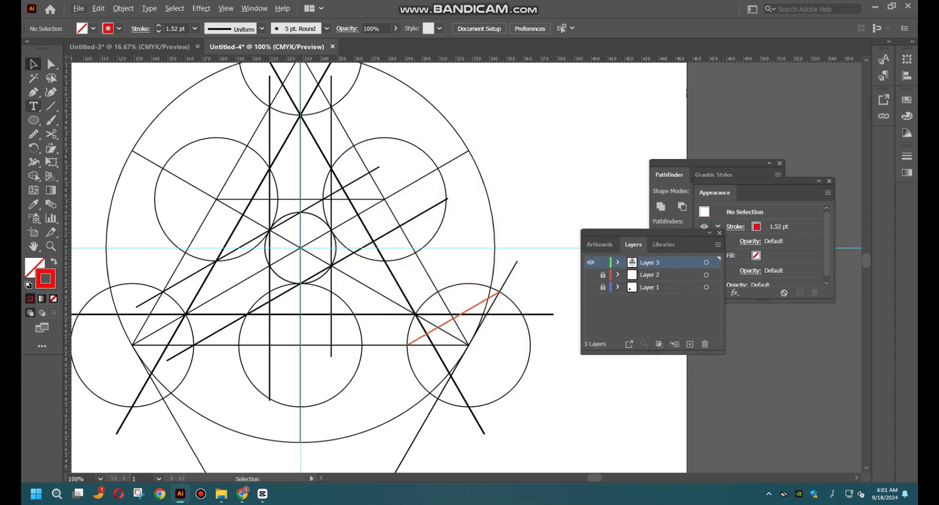
# Draw a red vertical line across the lower-right circle from top to bottom intersection
pyautogui.click(33, 92)
pyautogui.scroll(2, 469, 343)
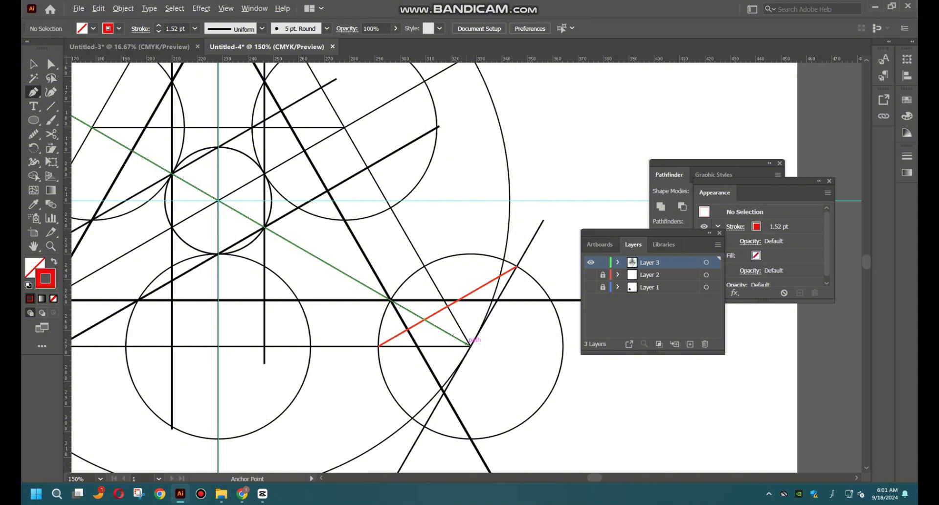
pyautogui.scroll(2, 469, 344)
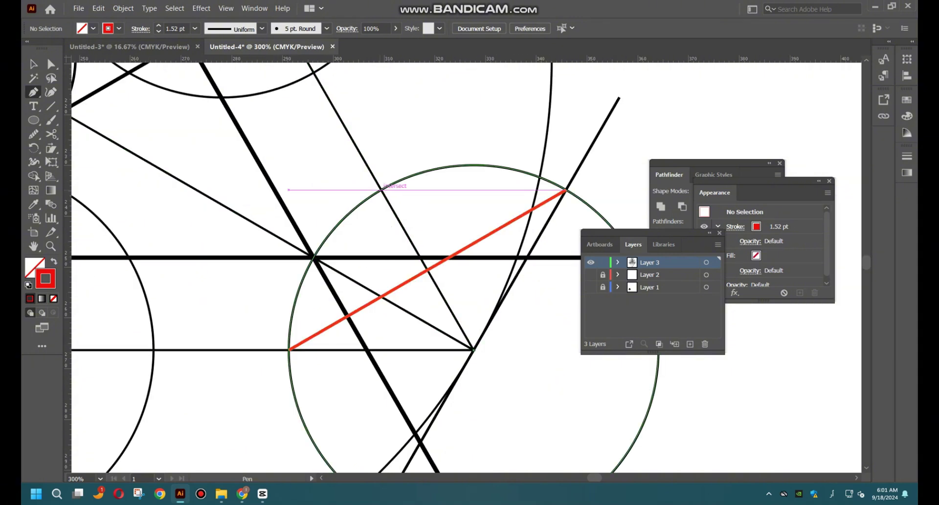
pyautogui.click(381, 189)
pyautogui.scroll(-3, 416, 322)
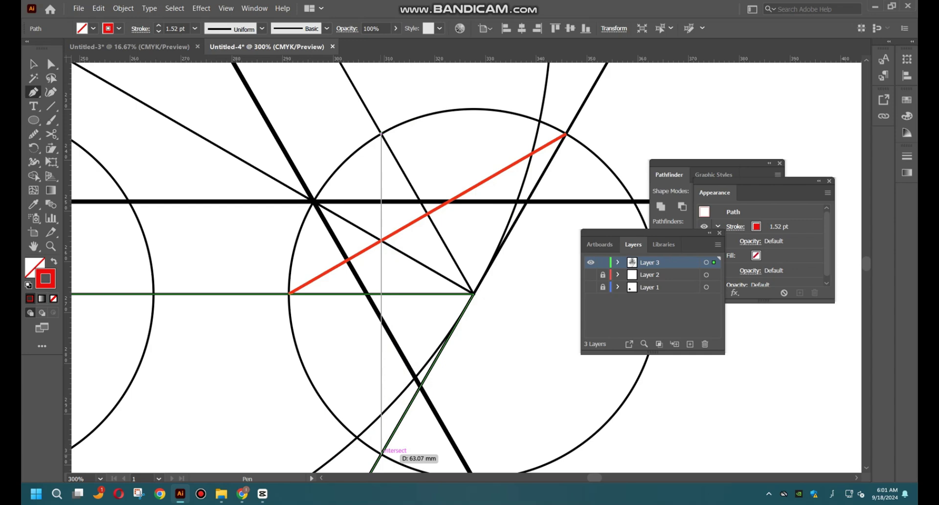
pyautogui.click(382, 453)
pyautogui.press('v')
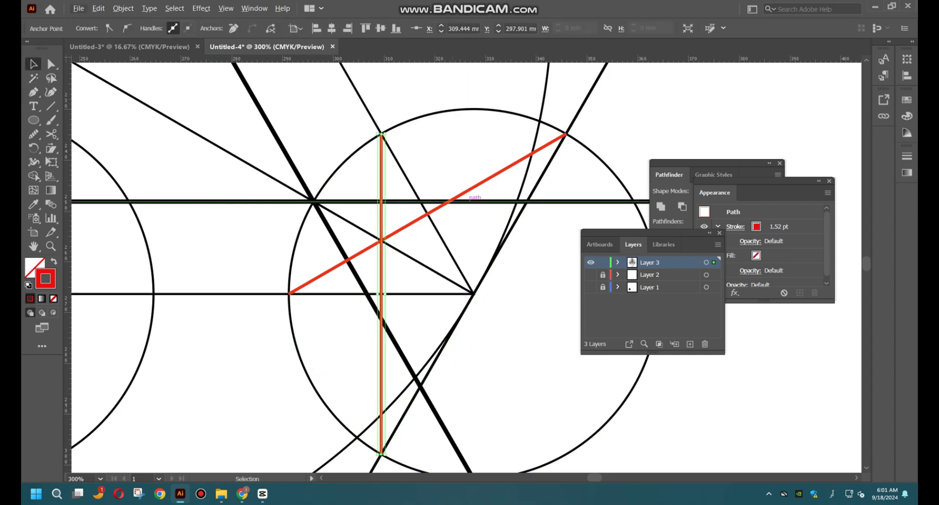
pyautogui.hotkey('ctrl', 'shift', 'a')
# Rotate-copy both red lines 120° around the centre circle and repeat for the third corner
pyautogui.hotkey('ctrl', '-')
pyautogui.hotkey('ctrl', '-')
pyautogui.moveTo(440, 244); pyautogui.dragTo(542, 347)
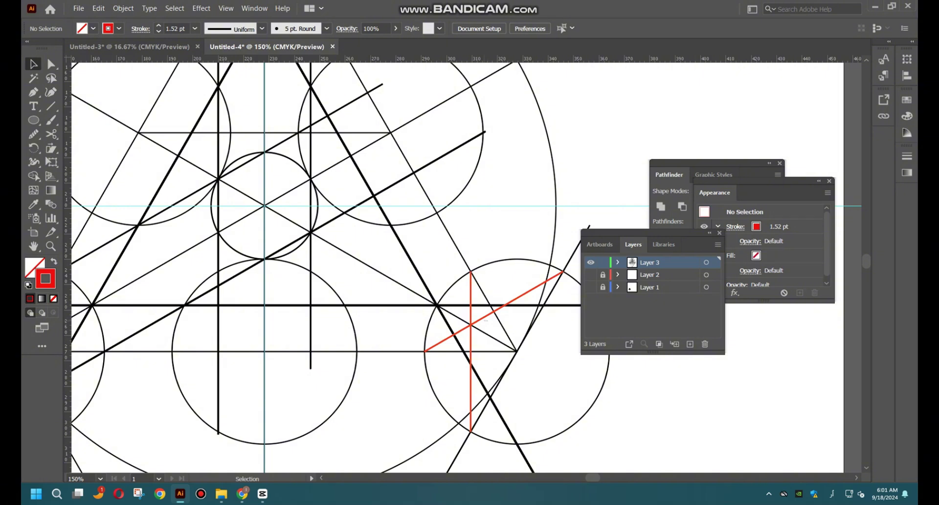
pyautogui.moveTo(486, 314); pyautogui.dragTo(468, 321)
pyautogui.press('r')
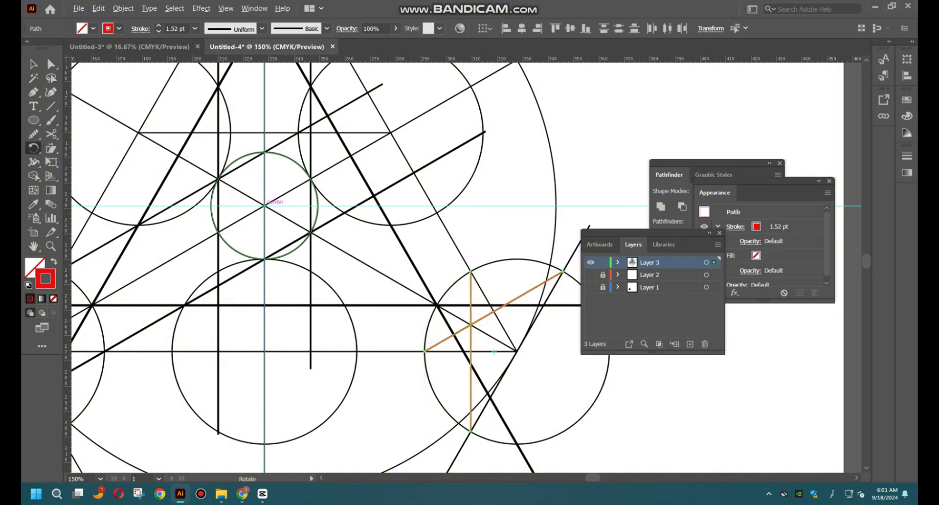
pyautogui.keyDown('alt'); pyautogui.click(264, 205); pyautogui.keyUp('alt')
pyautogui.click(619, 351)
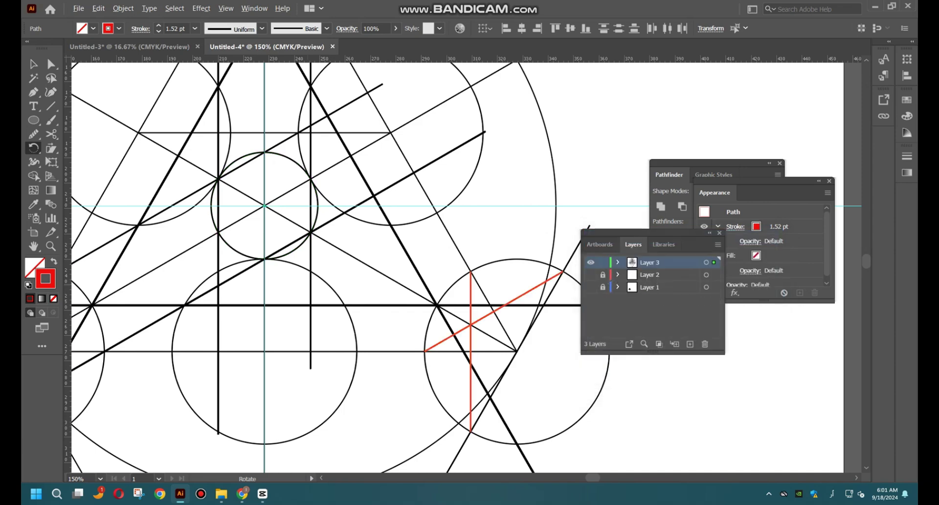
pyautogui.hotkey('ctrl', '-')
pyautogui.hotkey('ctrl', '-')
pyautogui.hotkey('ctrl', 'd')
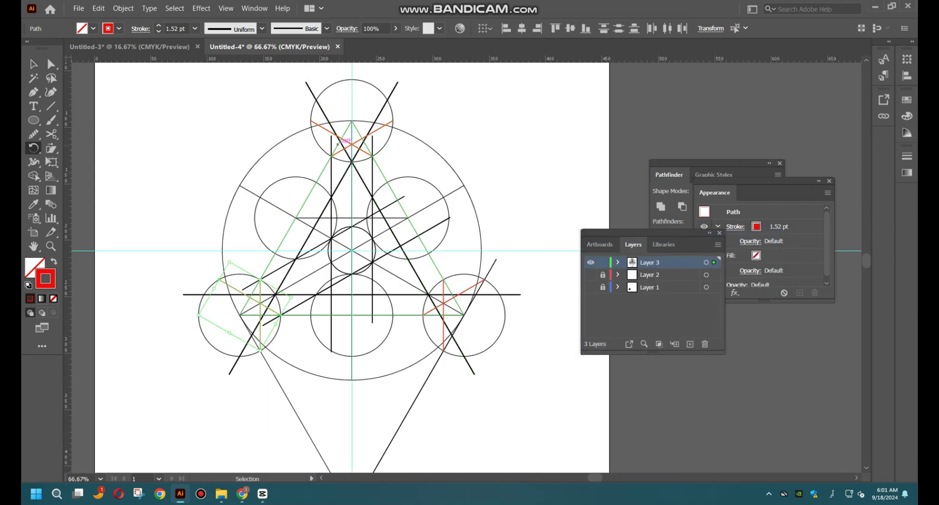
pyautogui.press('v')
pyautogui.hotkey('ctrl', 'shift', 'a')
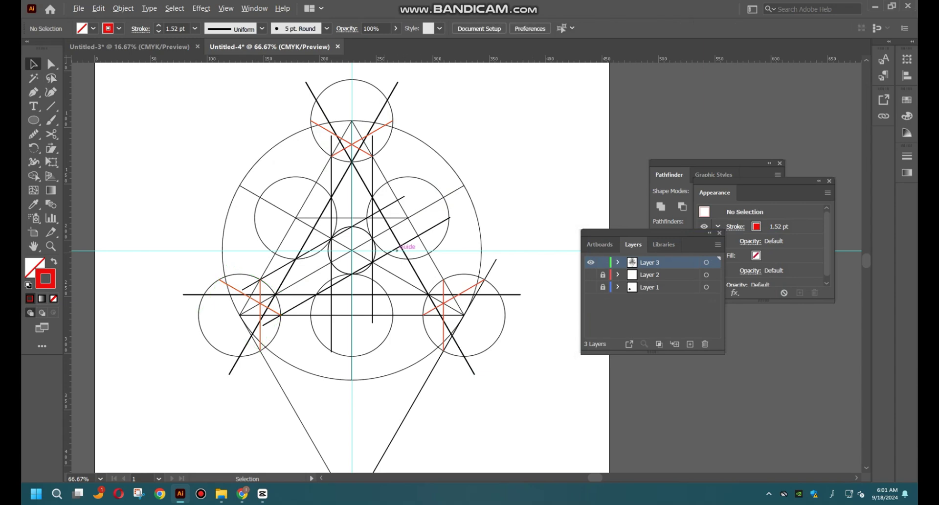
pyautogui.scroll(1, 359, 247)
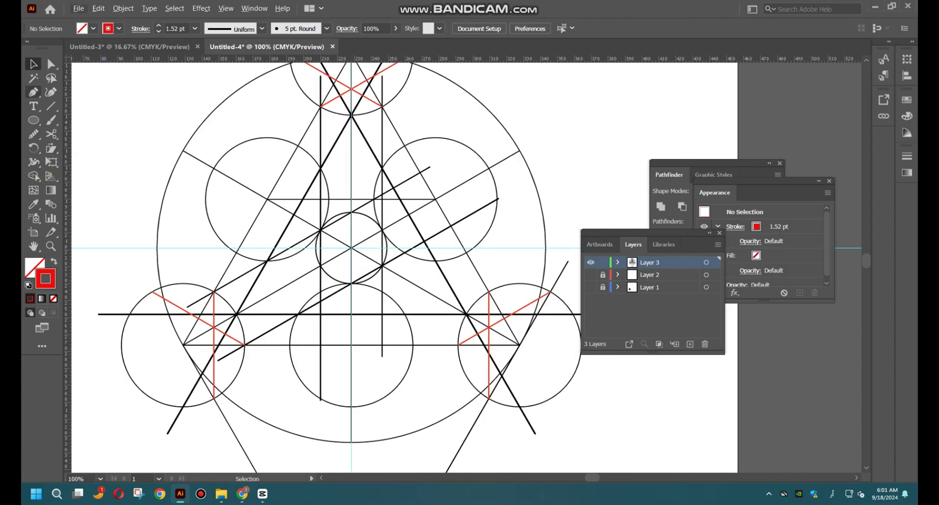
# Start the star outline from the upper-left circle through the centre circle to the lower circle
pyautogui.click(33, 92)
pyautogui.scroll(3, 283, 232)
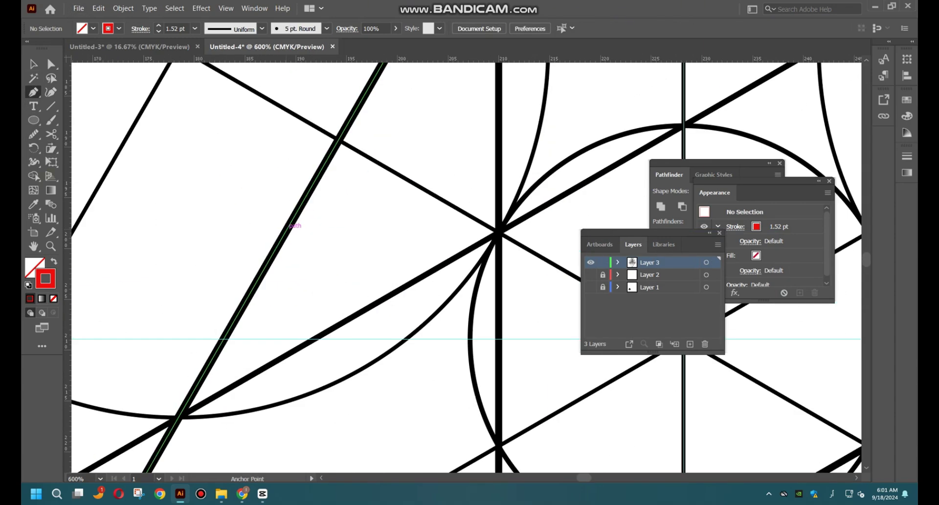
pyautogui.scroll(-1, 284, 232)
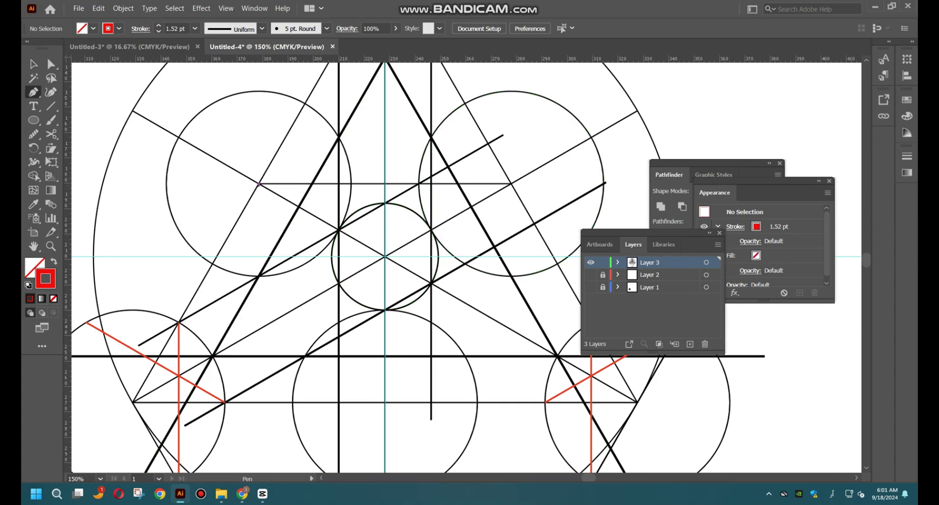
pyautogui.click(258, 183)
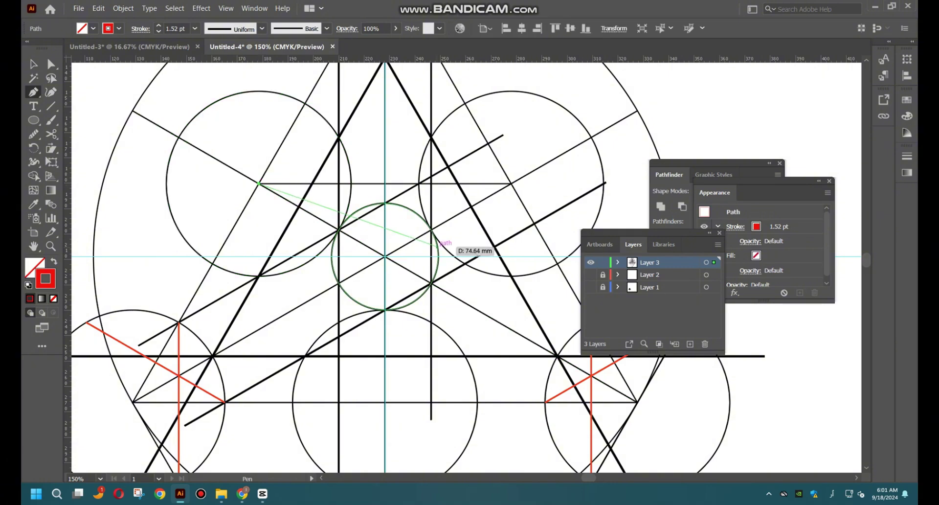
pyautogui.keyDown('alt'); pyautogui.scroll(2, 431, 226); pyautogui.keyUp('alt')
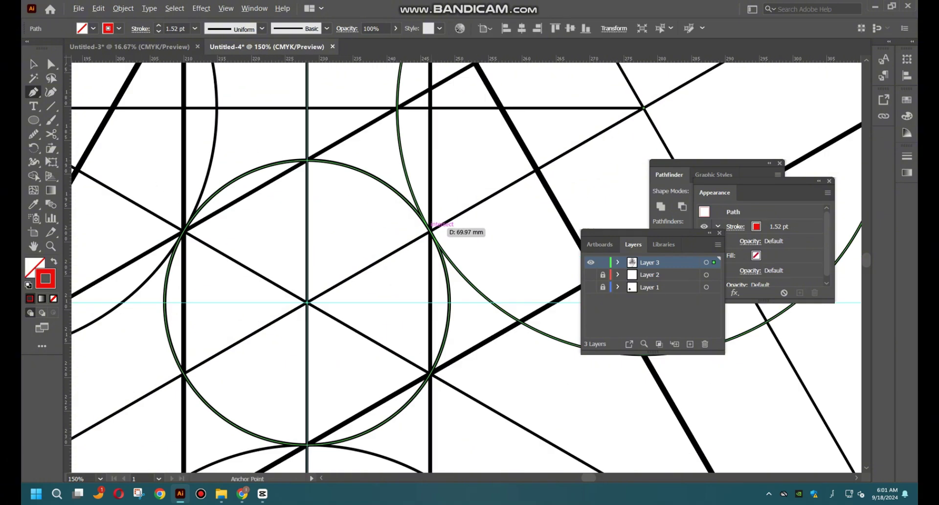
pyautogui.keyDown('alt'); pyautogui.scroll(2, 431, 226); pyautogui.keyUp('alt')
pyautogui.click(431, 231)
pyautogui.keyDown('alt'); pyautogui.scroll(-4, 430, 231); pyautogui.keyUp('alt')
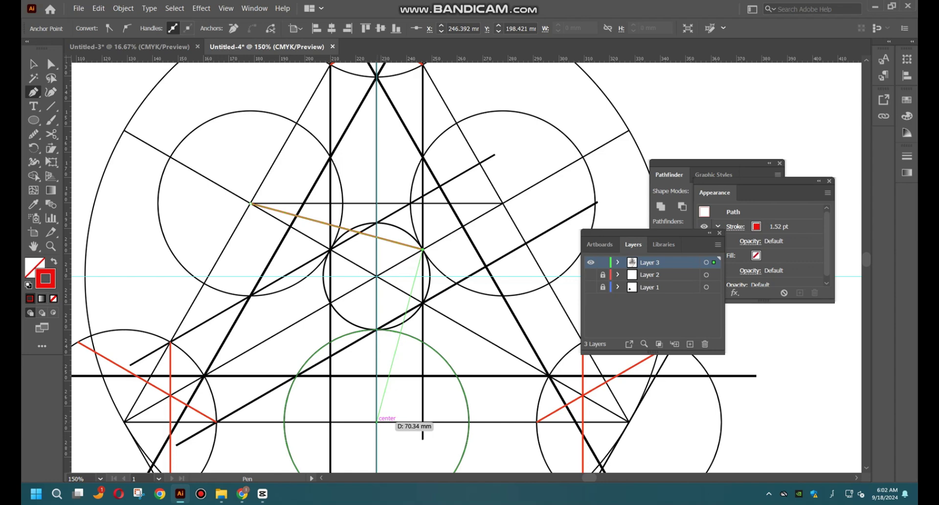
pyautogui.click(377, 419)
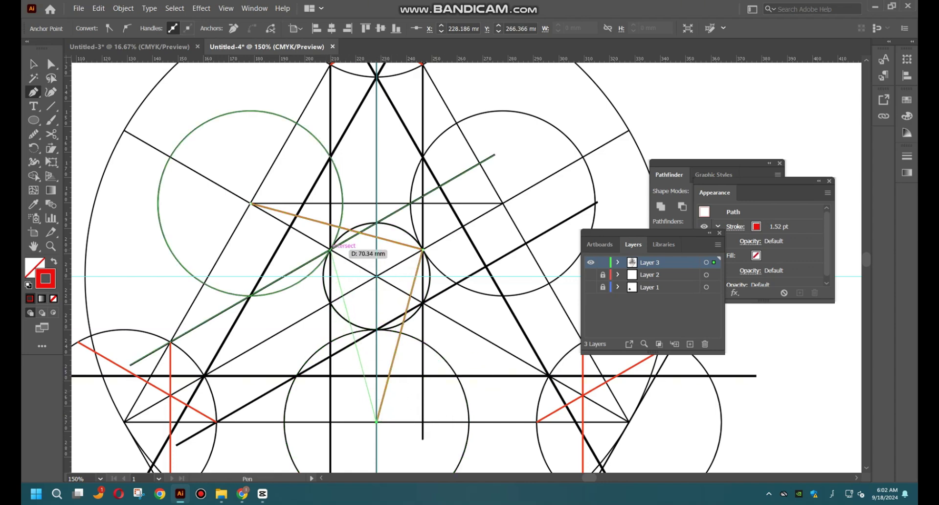
# Continue the outline through the right circle's centre and close it at the upper-left point
pyautogui.click(330, 250)
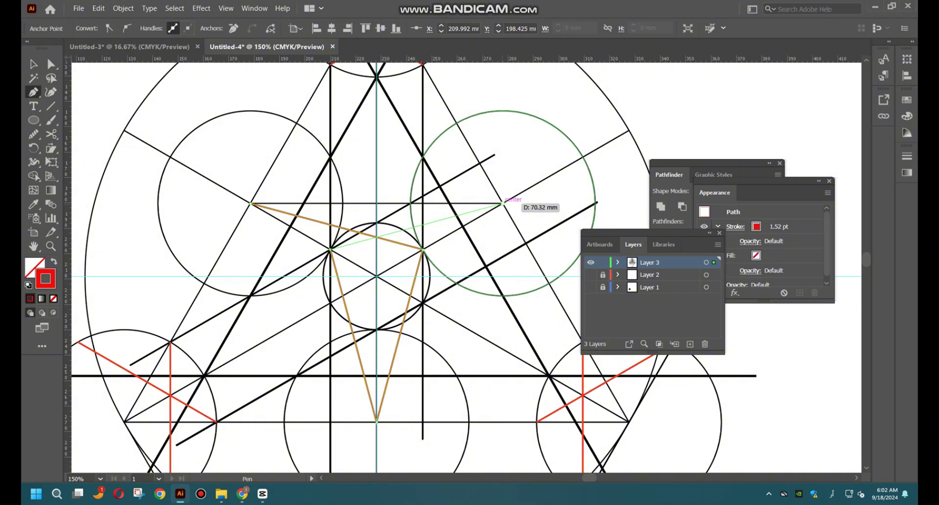
pyautogui.click(503, 203)
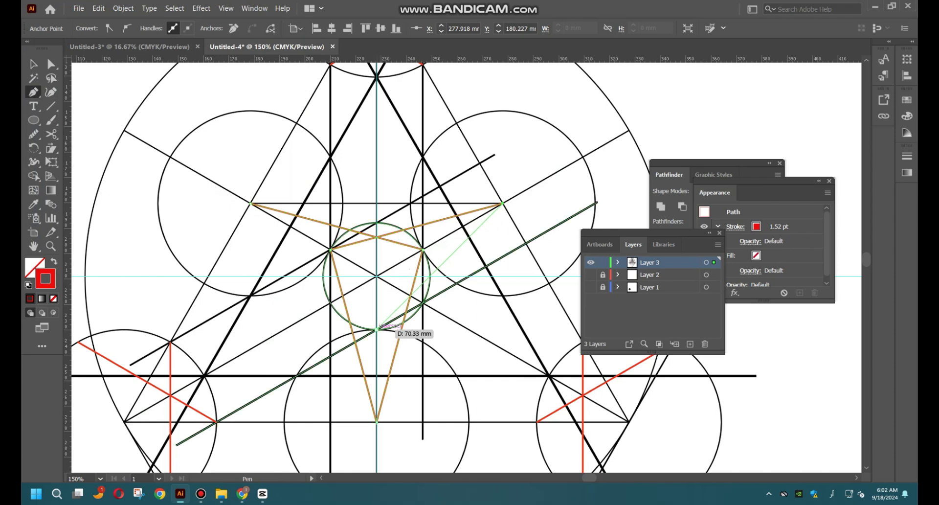
pyautogui.click(376, 329)
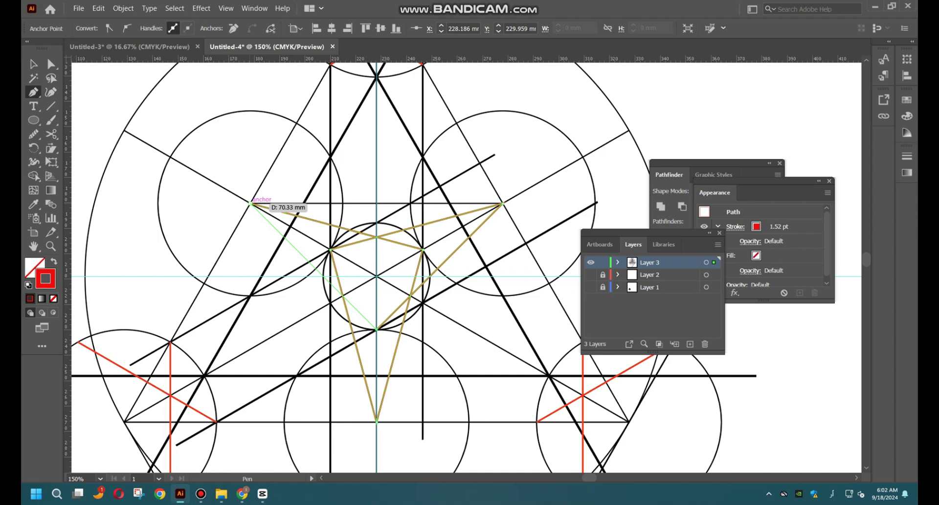
pyautogui.click(251, 203)
pyautogui.press('v')
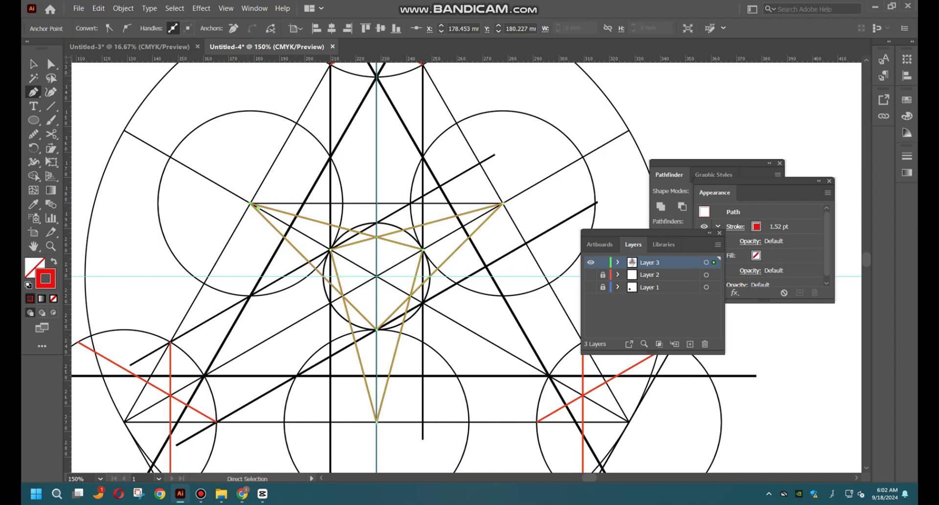
# Delete the horizontal line across the star's top and adjust the zoom
pyautogui.click(352, 203)
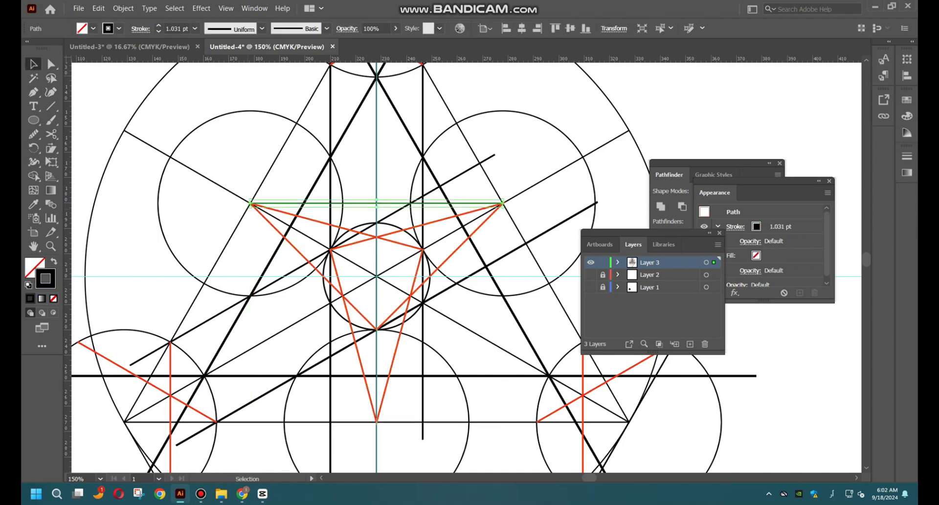
pyautogui.press('Delete')
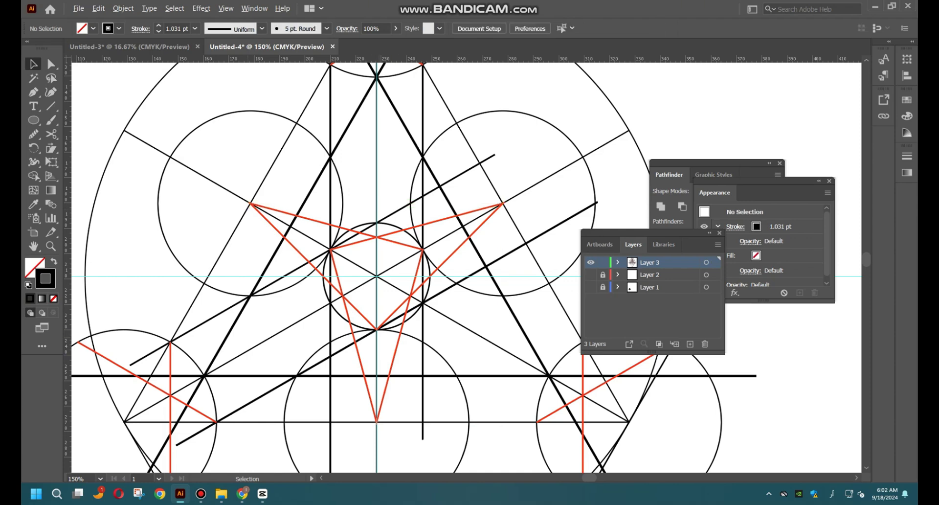
pyautogui.hotkey('ctrl', '-')
pyautogui.hotkey('ctrl', '-')
pyautogui.hotkey('ctrl', '-')
pyautogui.hotkey('ctrl', '+')
pyautogui.hotkey('ctrl', '+')
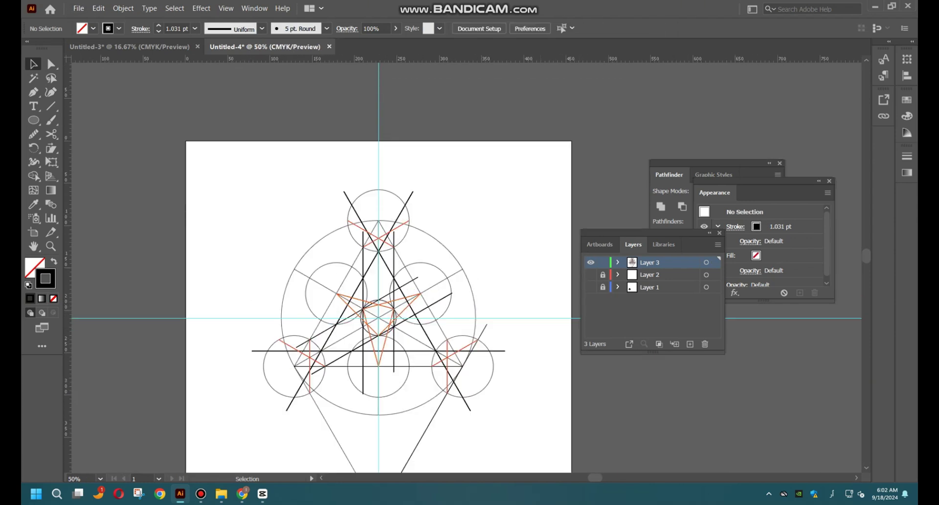
# Delete Layer 2 and Layer 1 along with their artwork
pyautogui.click(665, 274)
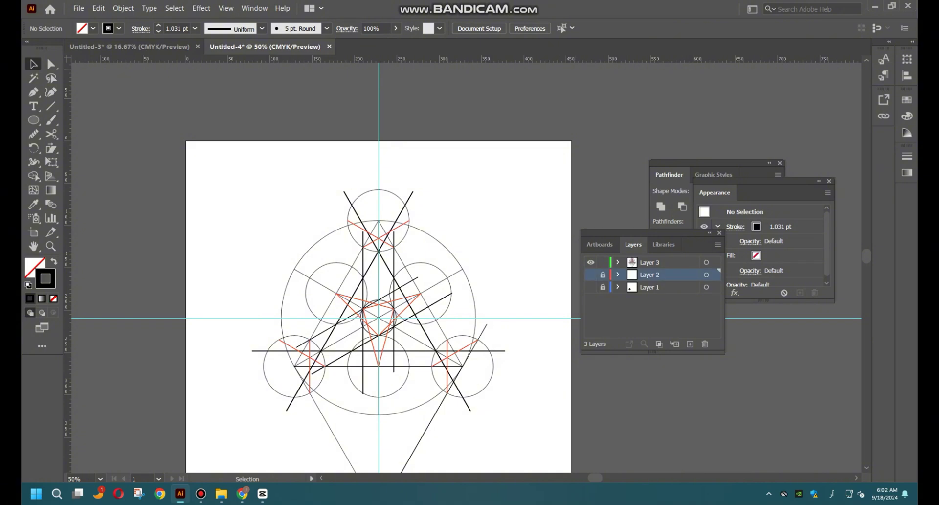
pyautogui.click(705, 344)
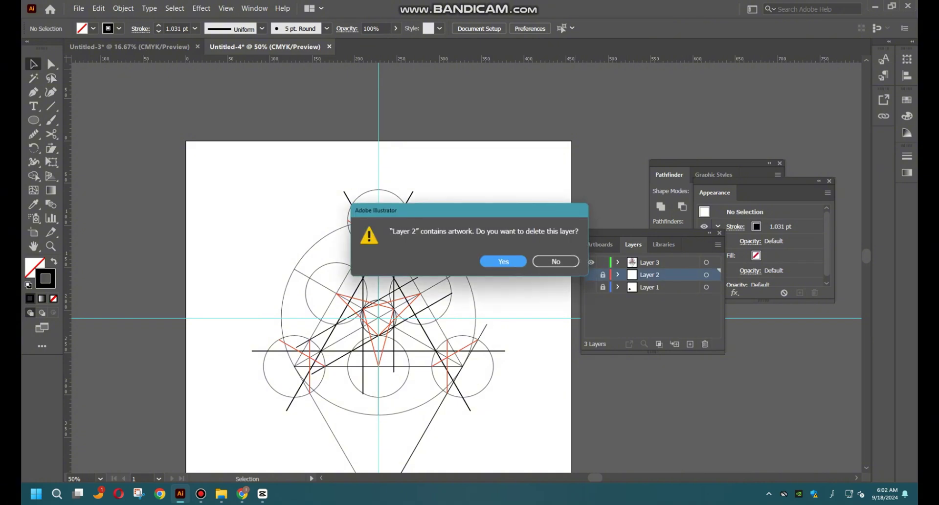
pyautogui.click(504, 261)
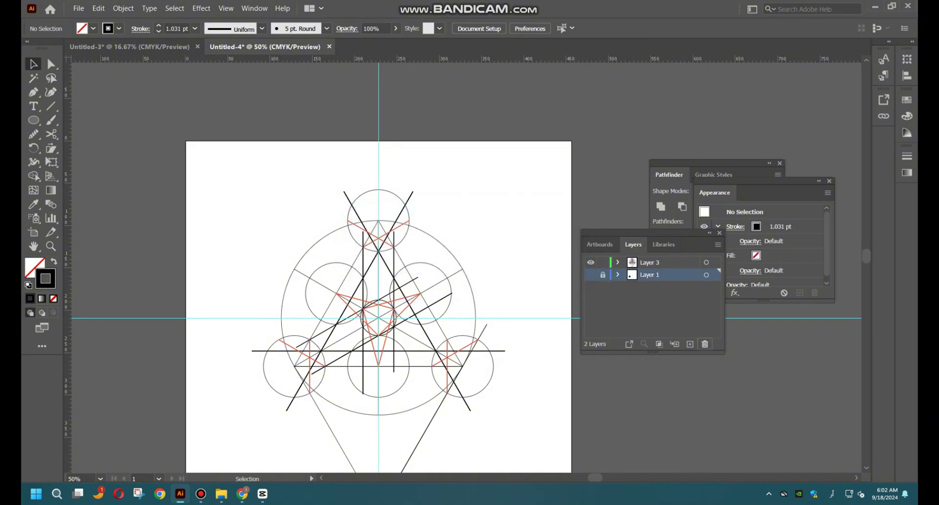
pyautogui.click(704, 344)
pyautogui.click(502, 261)
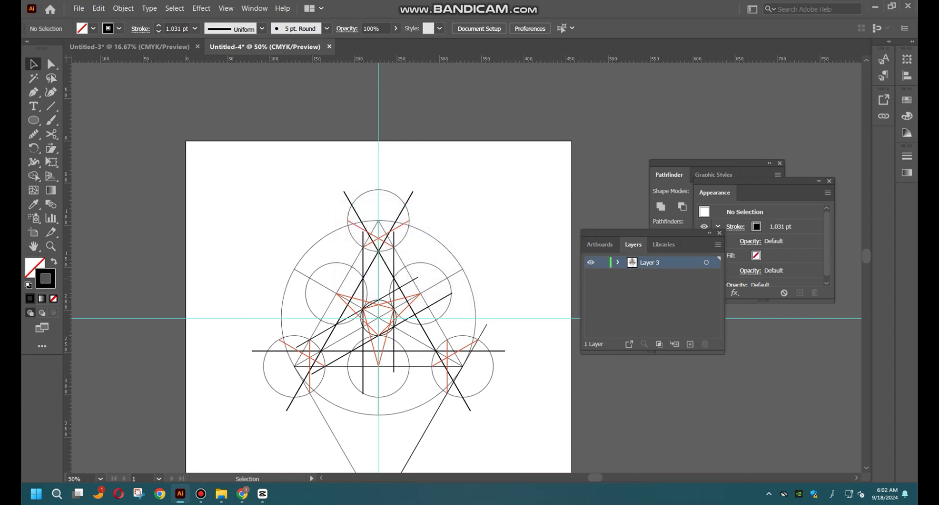
# Add a new layer, convert all construction artwork into guides, and make Layer 2 active
pyautogui.click(690, 343)
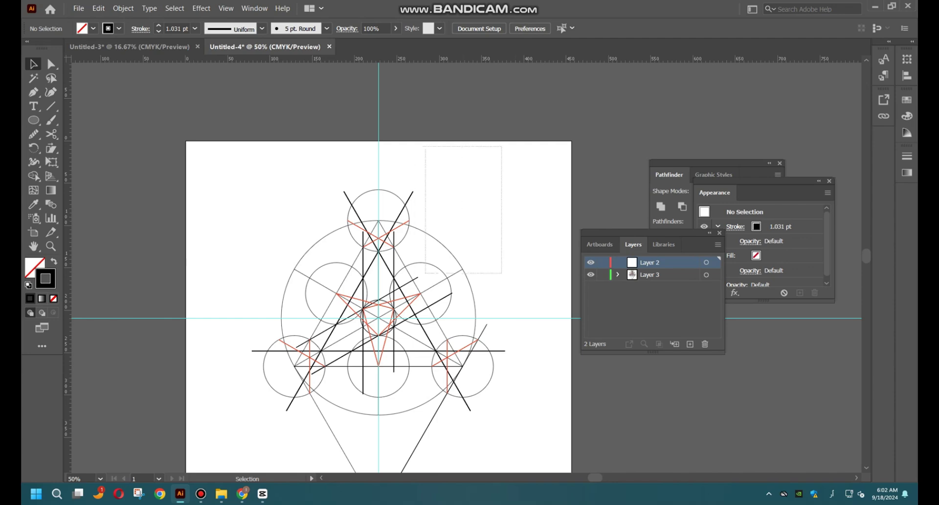
pyautogui.moveTo(503, 145); pyautogui.dragTo(200, 432)
pyautogui.rightClick(359, 95)
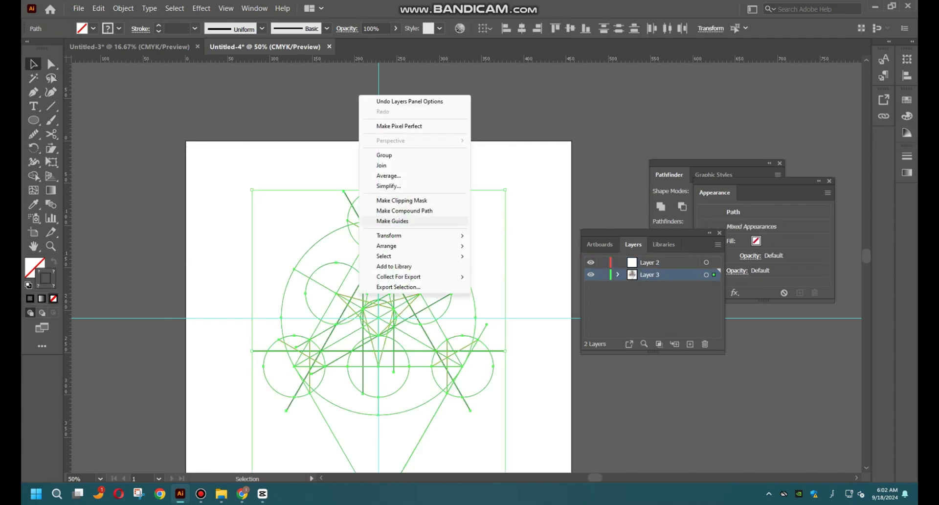
pyautogui.click(392, 221)
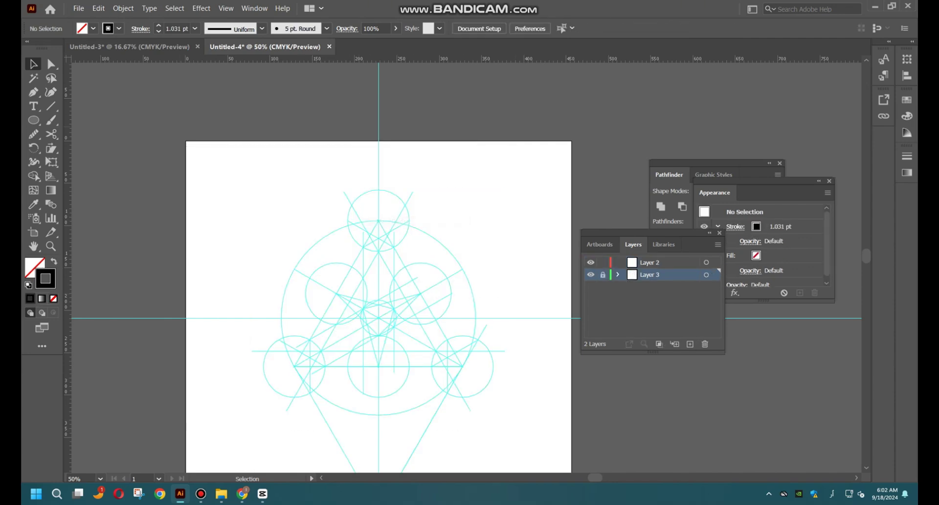
pyautogui.click(650, 262)
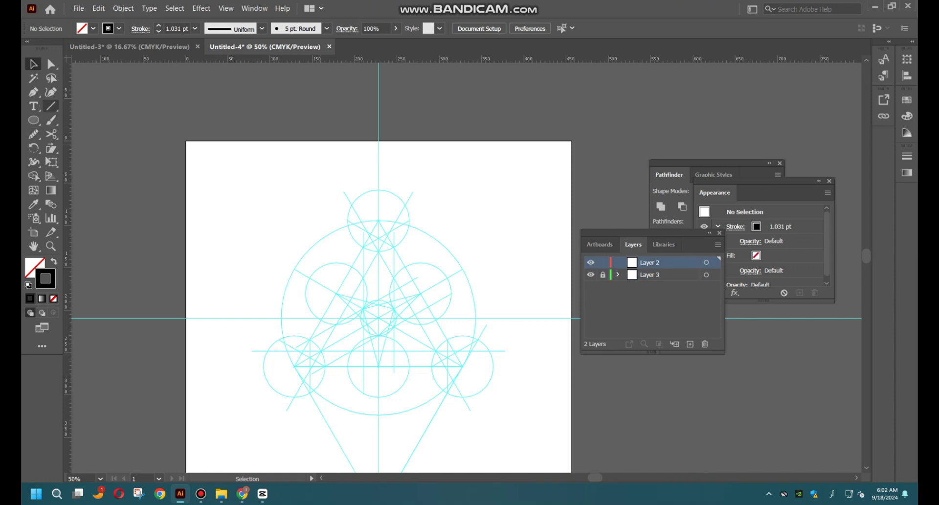
pyautogui.click(33, 92)
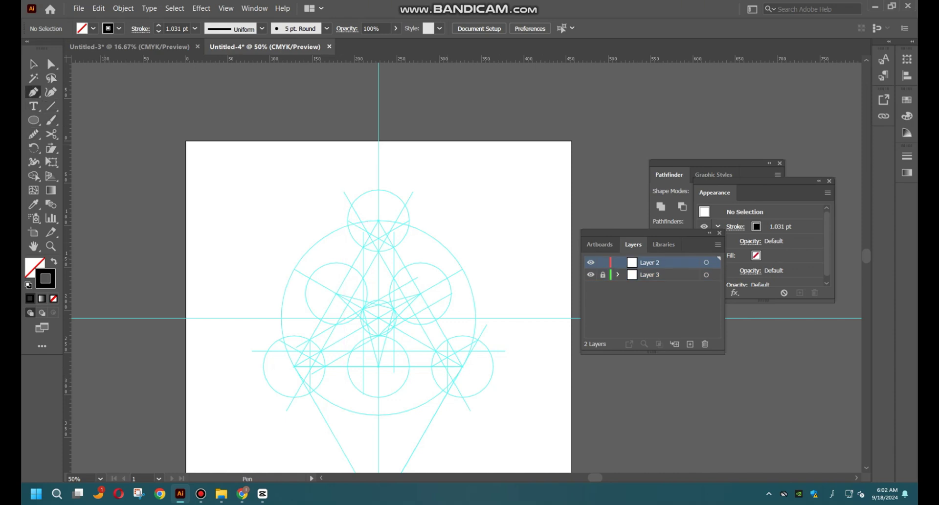
# Set the stroke colour to a saturated red in the Color Picker
pyautogui.doubleClick(46, 279)
pyautogui.moveTo(516, 318); pyautogui.dragTo(516, 335)
pyautogui.click(495, 188)
pyautogui.click(625, 192)
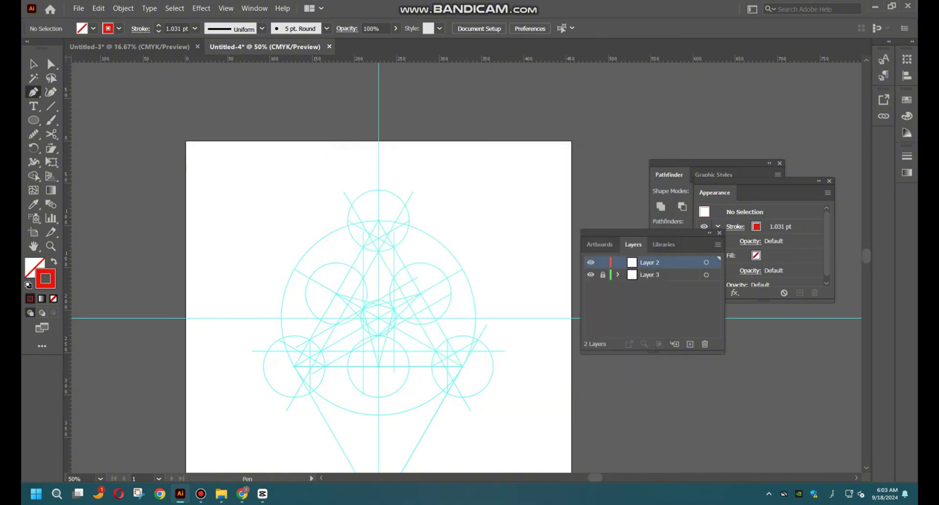
# Pen-draw the triangle from its apex via the bottom corners, closing it at the apex
pyautogui.scroll(1, 394, 237)
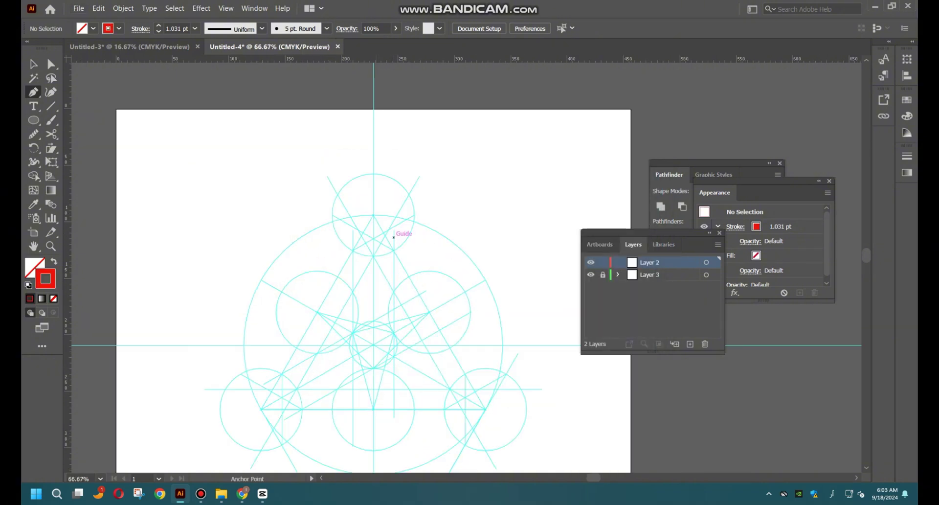
pyautogui.click(373, 214)
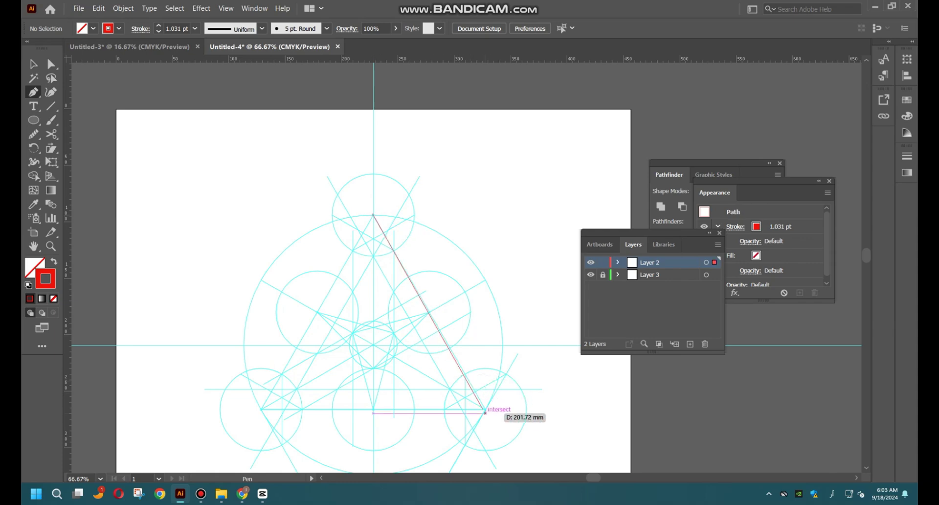
pyautogui.scroll(4, 484, 409)
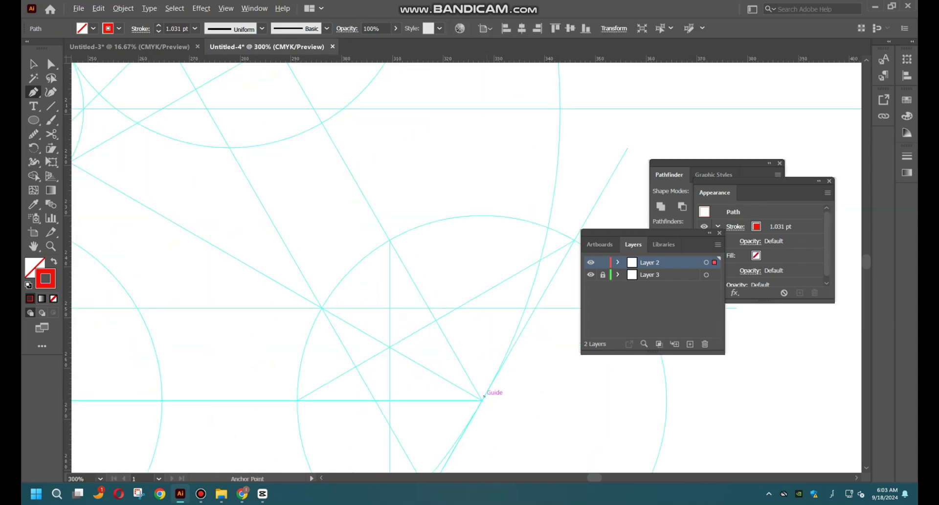
pyautogui.click(482, 399)
pyautogui.scroll(-4, 391, 415)
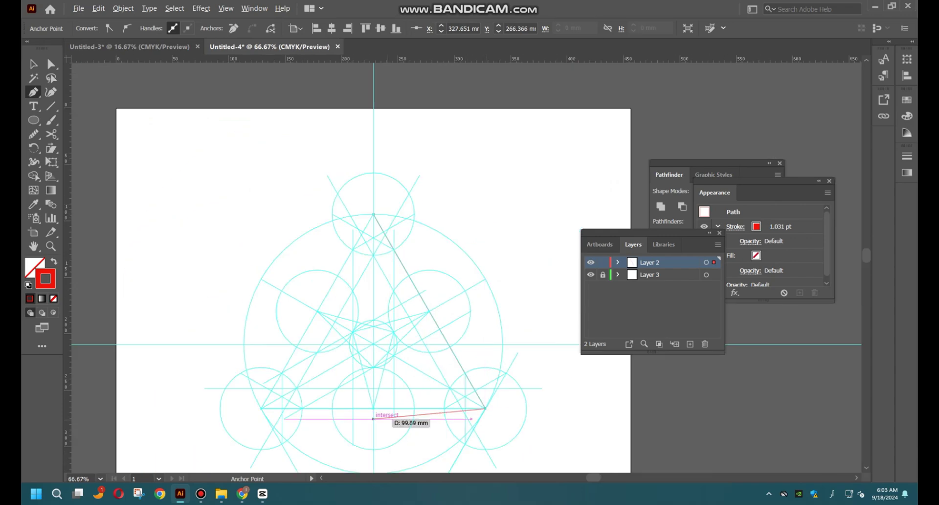
pyautogui.scroll(3, 262, 415)
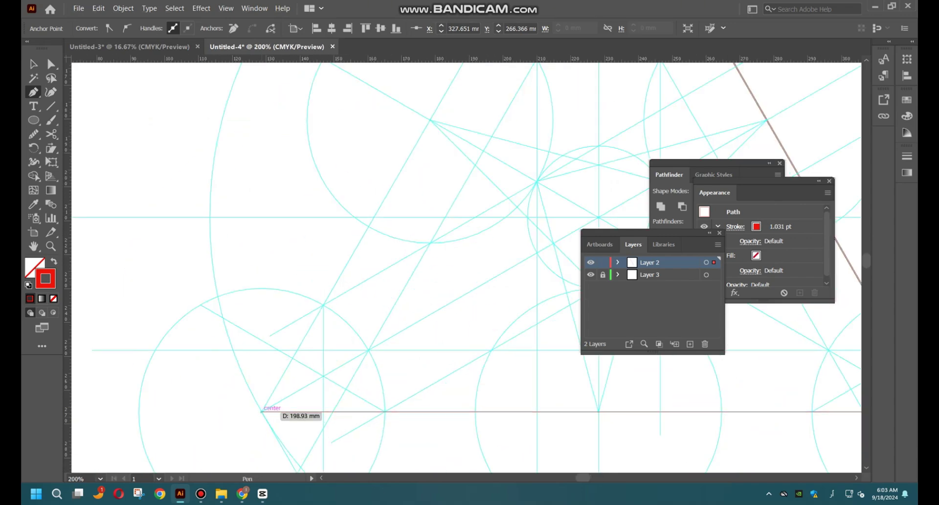
pyautogui.moveTo(387, 261); pyautogui.dragTo(317, 428)
pyautogui.moveTo(440, 171); pyautogui.dragTo(294, 404)
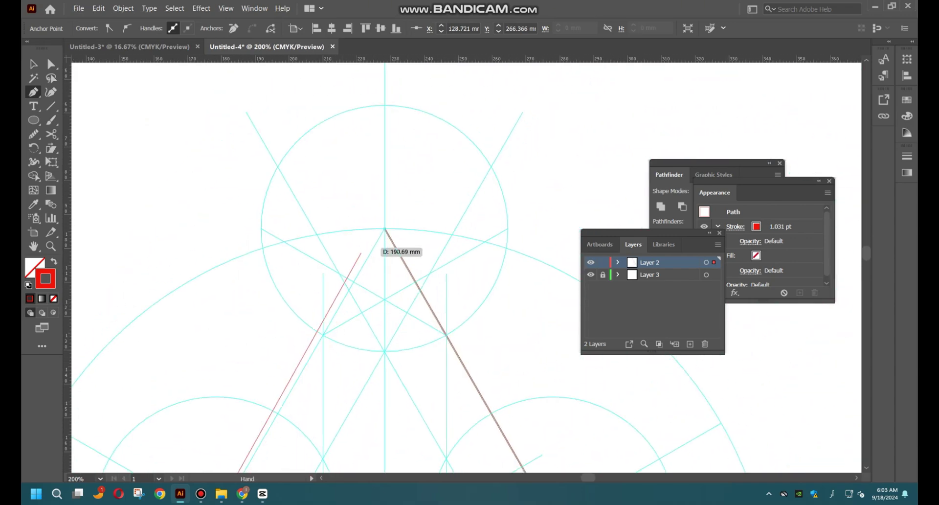
pyautogui.click(384, 228)
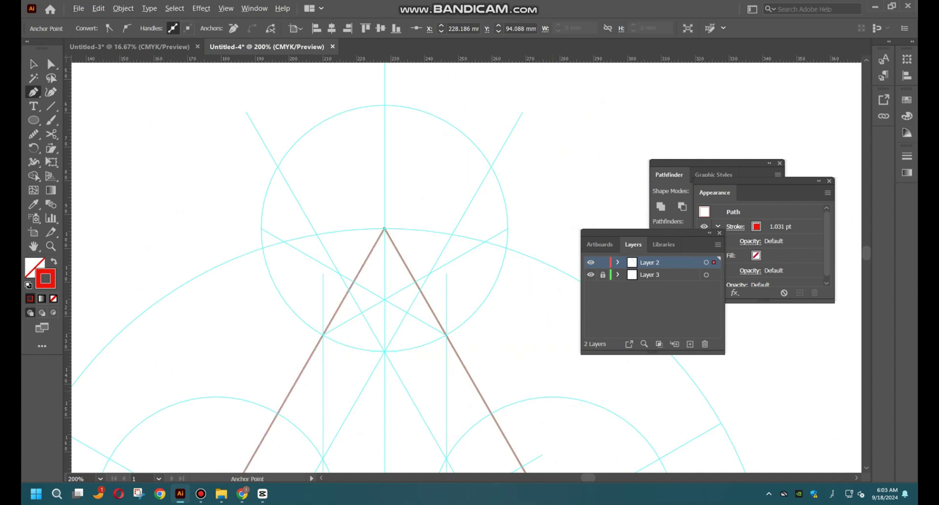
pyautogui.moveTo(384, 343); pyautogui.dragTo(381, 177)
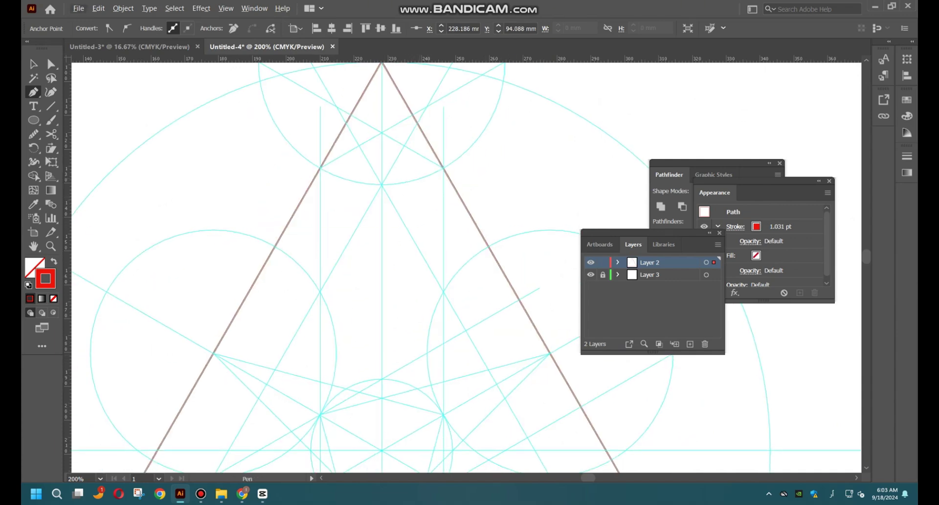
# Draw a short zigzag path across the inner guide intersections
pyautogui.hotkey('ctrl', 'shift', 'a')
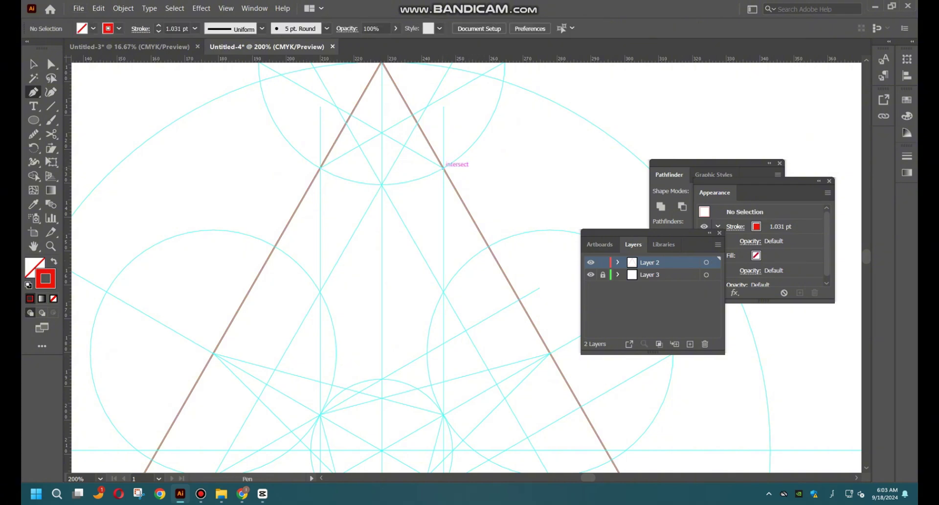
pyautogui.moveTo(444, 165); pyautogui.dragTo(397, 157)
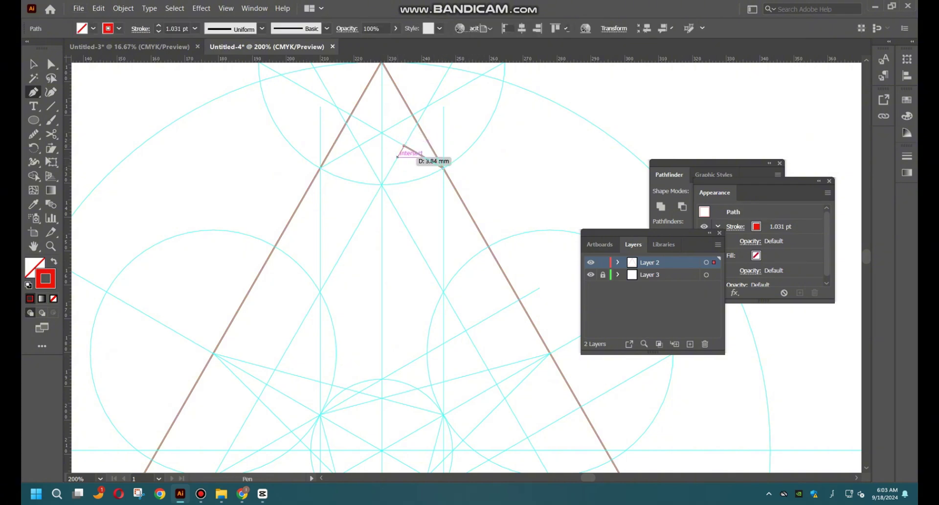
pyautogui.moveTo(382, 184); pyautogui.dragTo(360, 146)
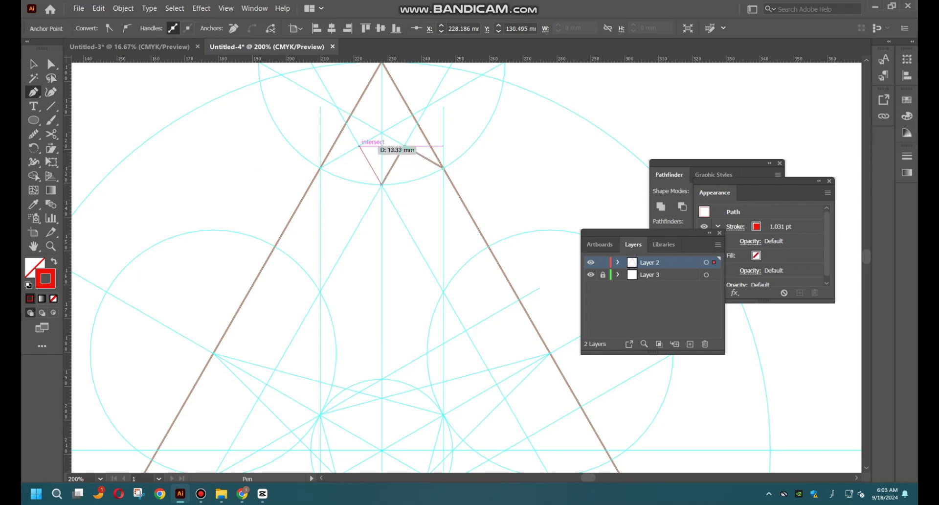
pyautogui.click(359, 146)
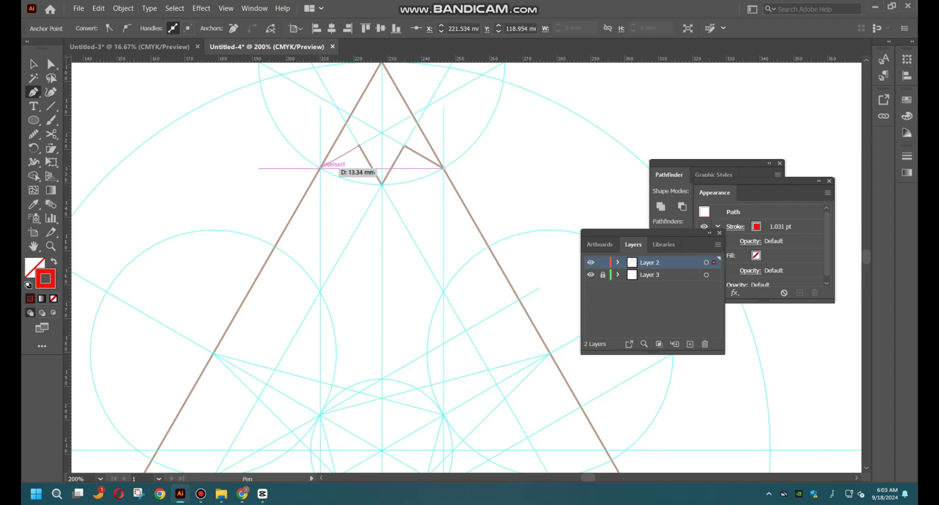
pyautogui.click(320, 168)
# Trace the stepped notch line in the triangle's bottom-left corner down to the base
pyautogui.scroll(-2, 398, 266)
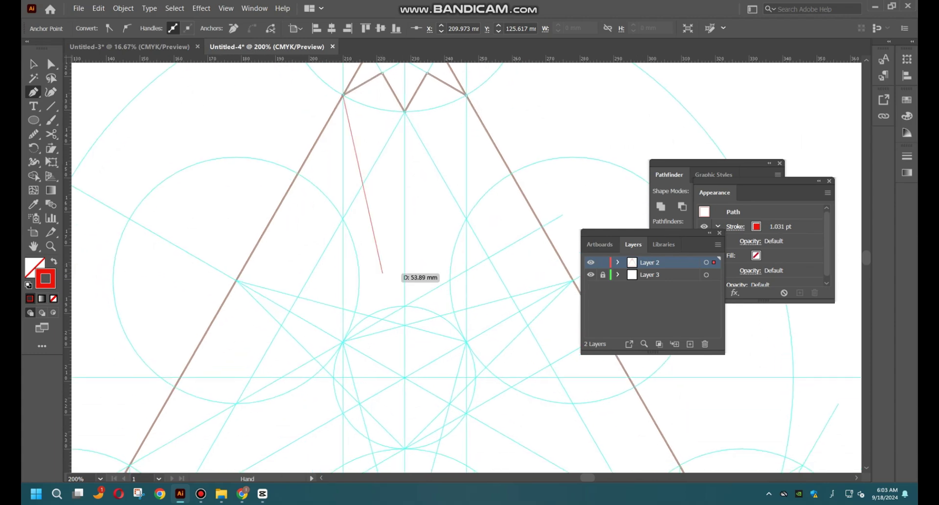
pyautogui.scroll(-5, 467, 267)
pyautogui.hscroll(-3, 466, 267)
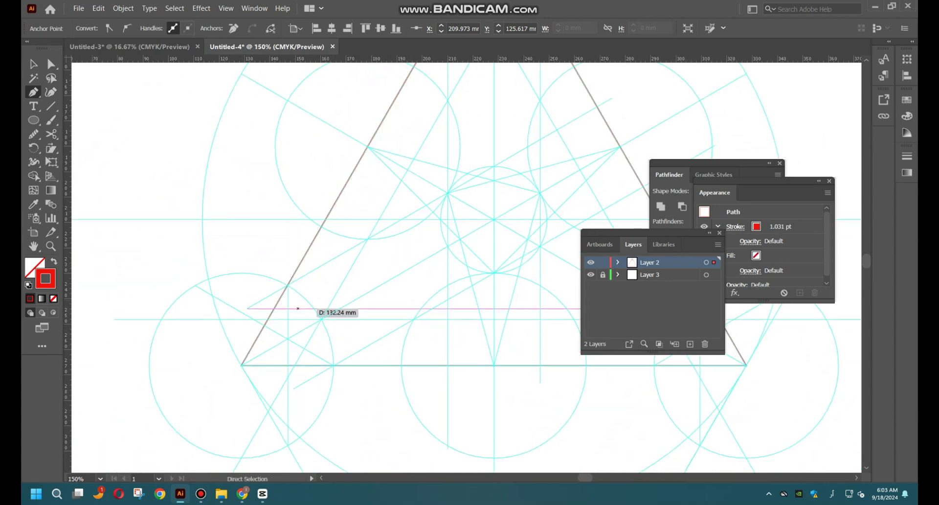
pyautogui.click(287, 284)
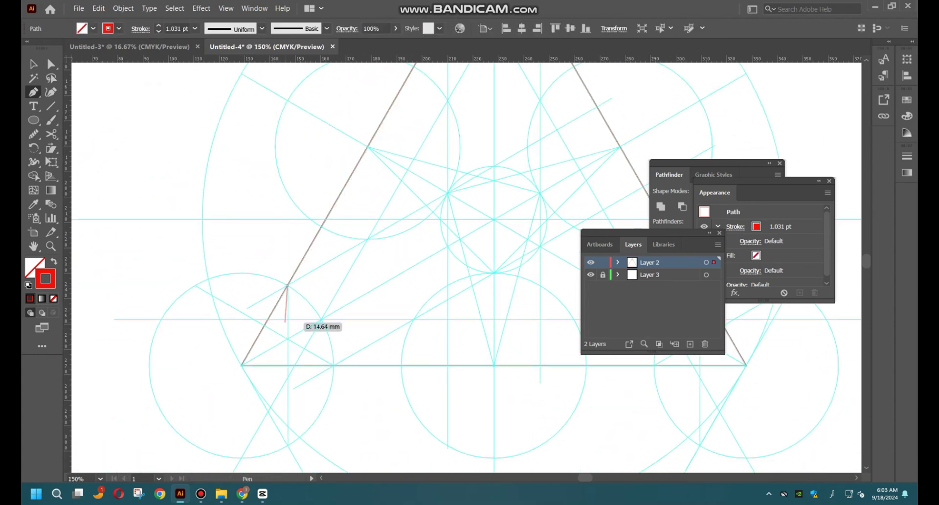
pyautogui.click(288, 319)
pyautogui.click(321, 319)
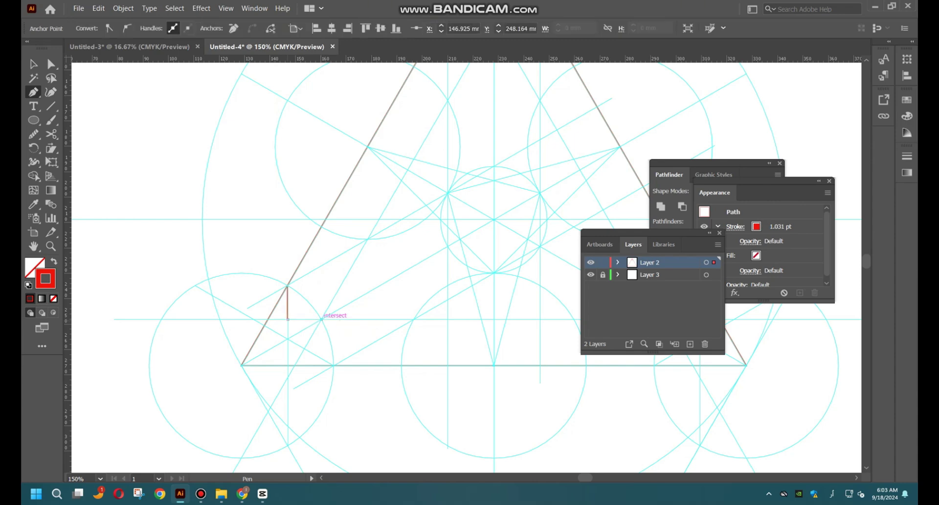
pyautogui.click(305, 348)
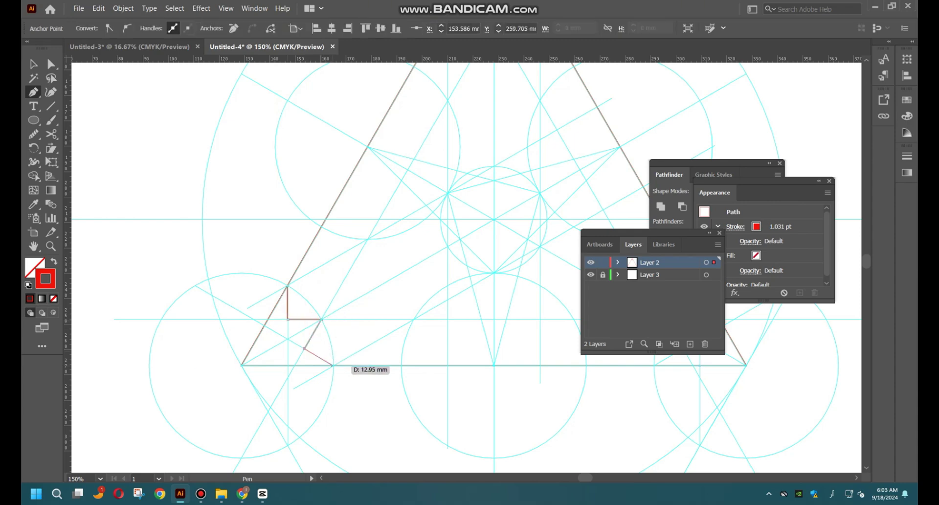
pyautogui.scroll(3, 334, 364)
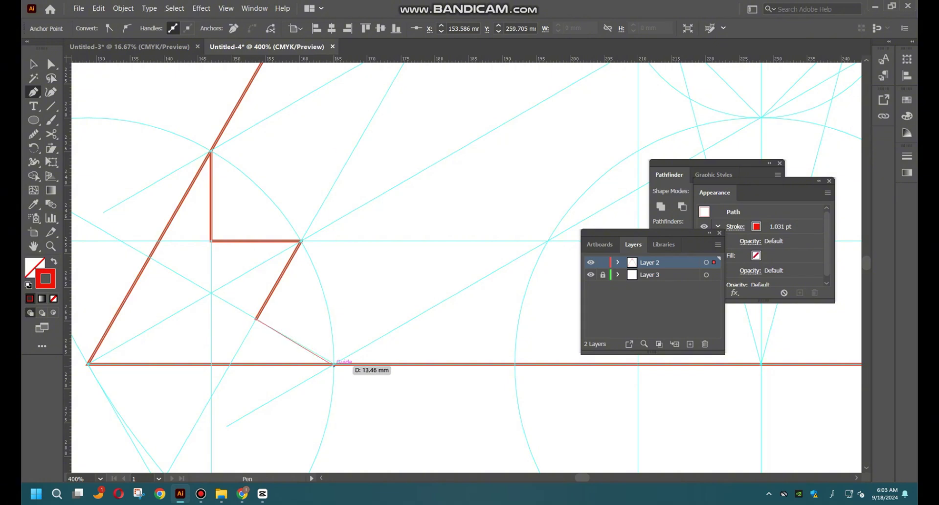
pyautogui.click(334, 364)
# Trace the stepped notch in the triangle's bottom-right corner along the guides
pyautogui.scroll(-1, 420, 415)
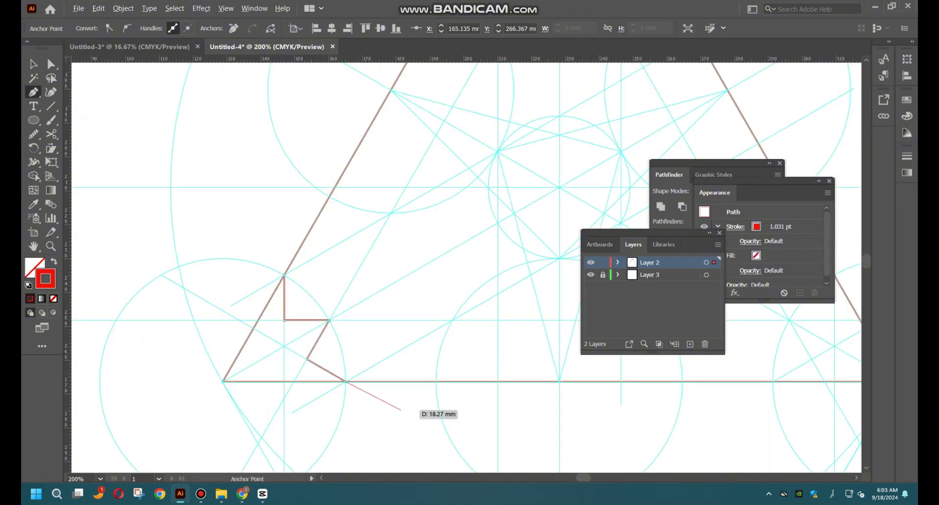
pyautogui.scroll(-1, 420, 415)
pyautogui.moveTo(723, 418); pyautogui.dragTo(494, 415)
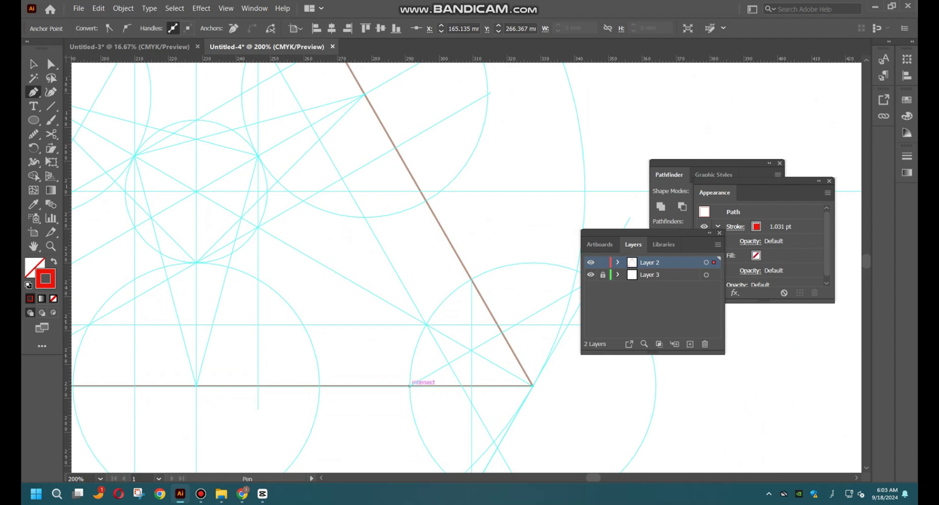
pyautogui.click(410, 386)
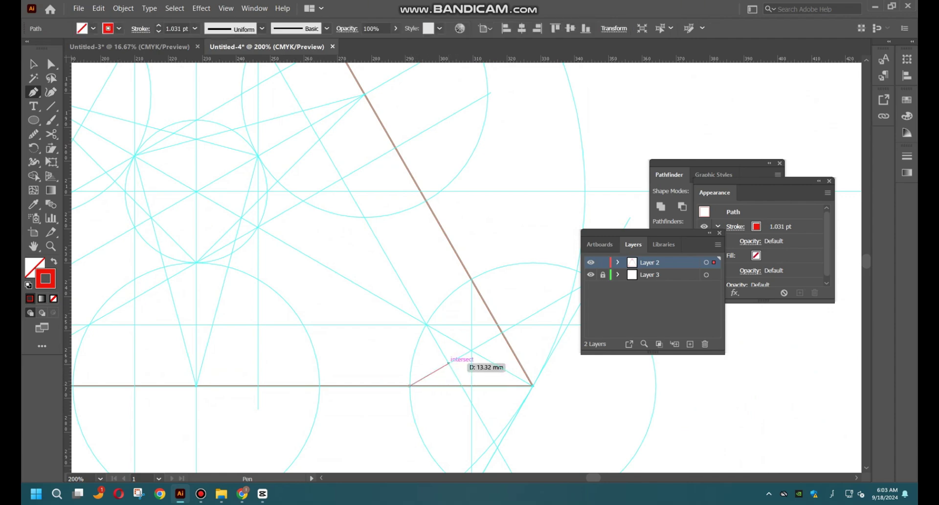
pyautogui.click(448, 363)
pyautogui.click(426, 324)
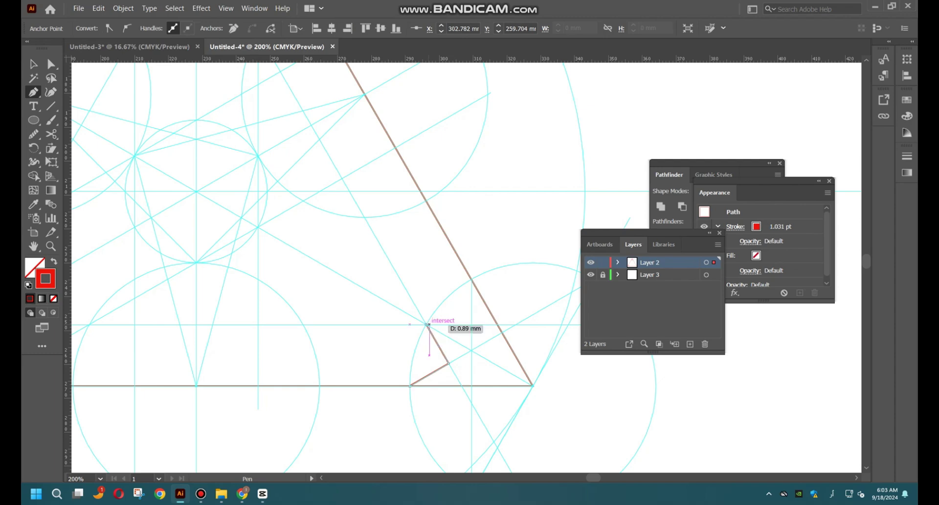
pyautogui.click(471, 323)
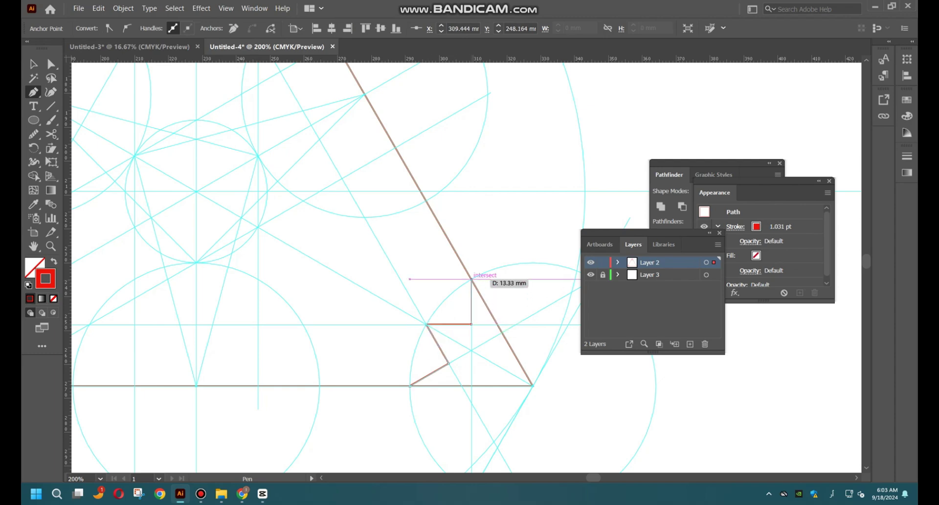
pyautogui.moveTo(471, 279)
pyautogui.mouseDown()
pyautogui.moveTo(557, 359)
pyautogui.moveTo(601, 446)
pyautogui.mouseUp()
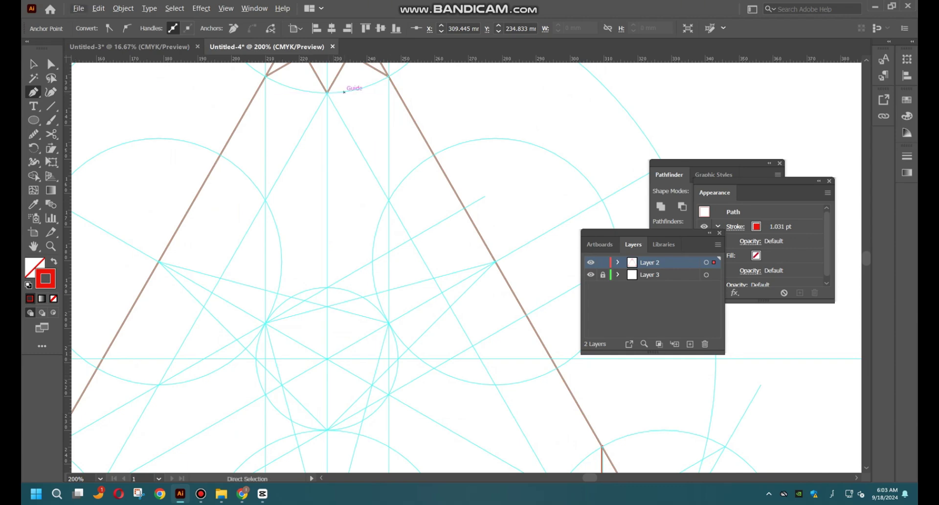
# Trace the inner line from near the apex down the right side to the right-corner notch
pyautogui.press('Escape')
pyautogui.click(327, 92)
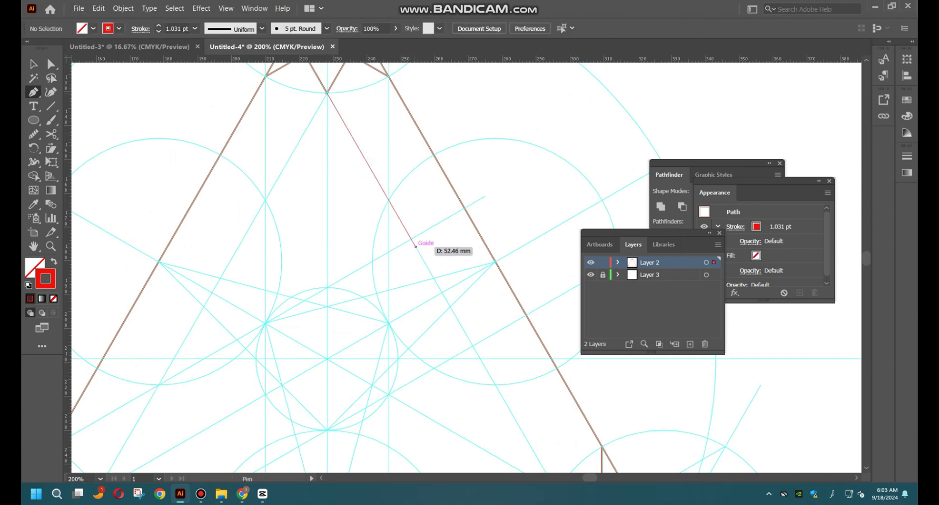
pyautogui.click(433, 278)
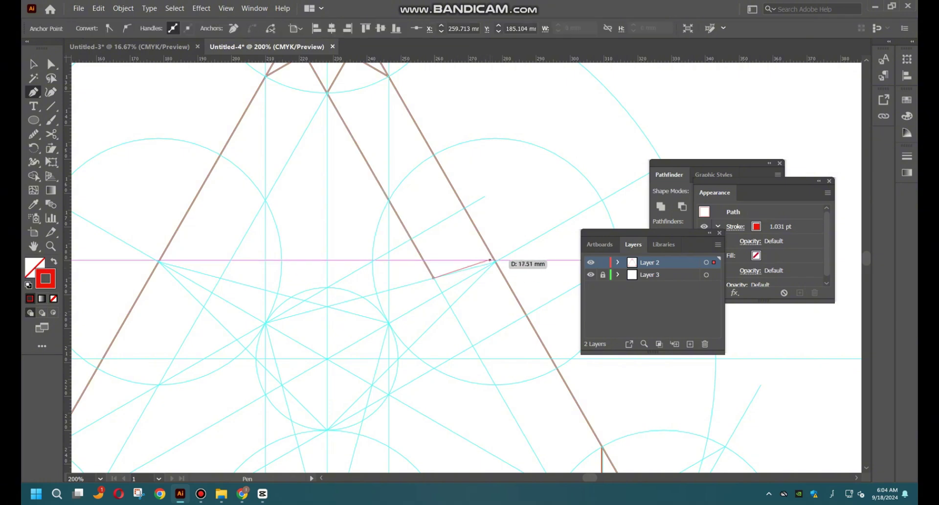
pyautogui.click(495, 261)
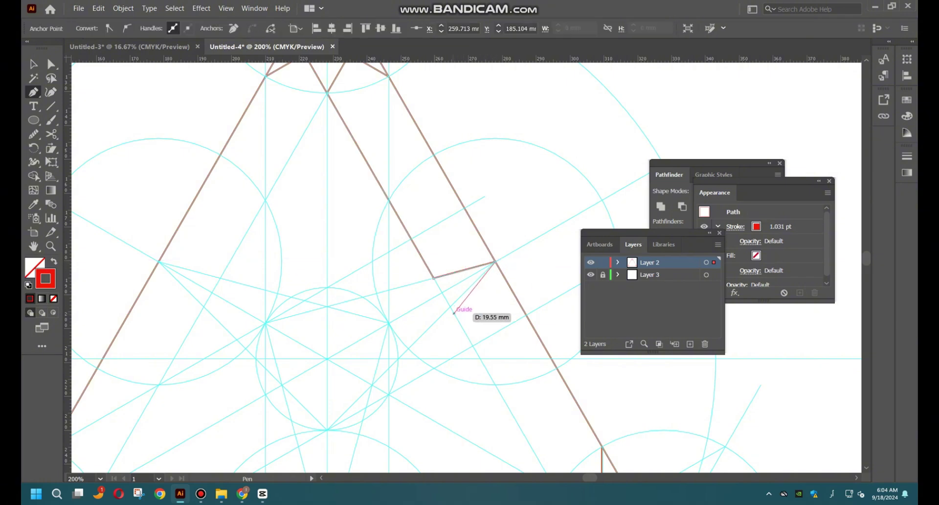
pyautogui.click(450, 306)
pyautogui.scroll(-5, 478, 339)
pyautogui.hscroll(3, 477, 335)
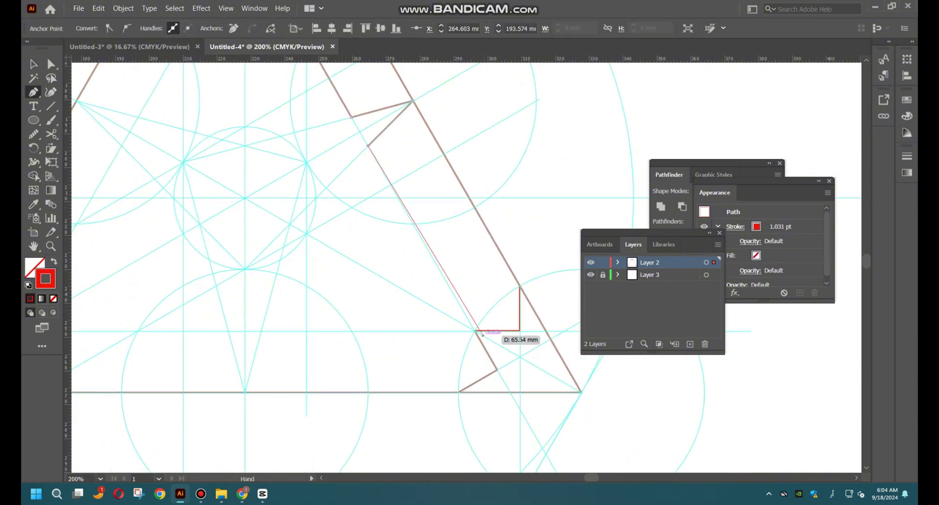
pyautogui.click(474, 331)
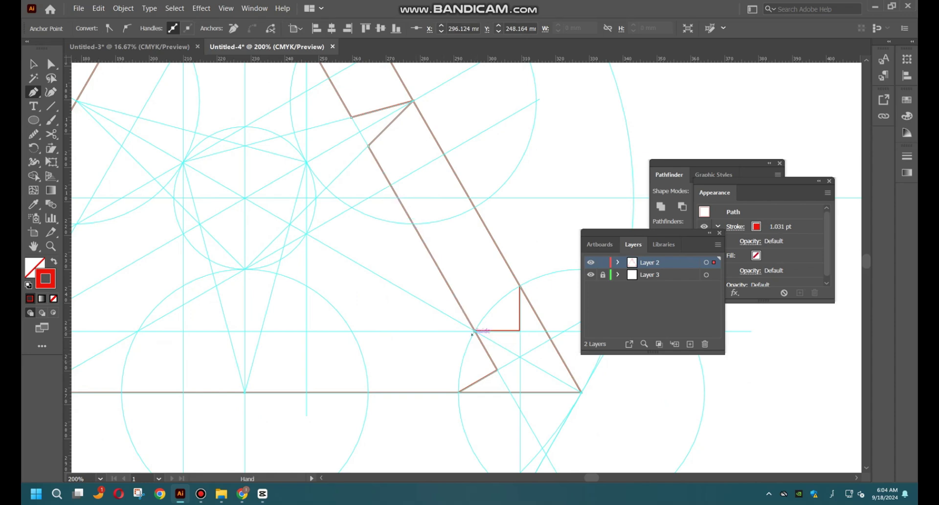
pyautogui.hscroll(-2, 476, 330)
# Draw the bottom horizontal line across the guides with a central V notch dipping to the base
pyautogui.click(512, 329)
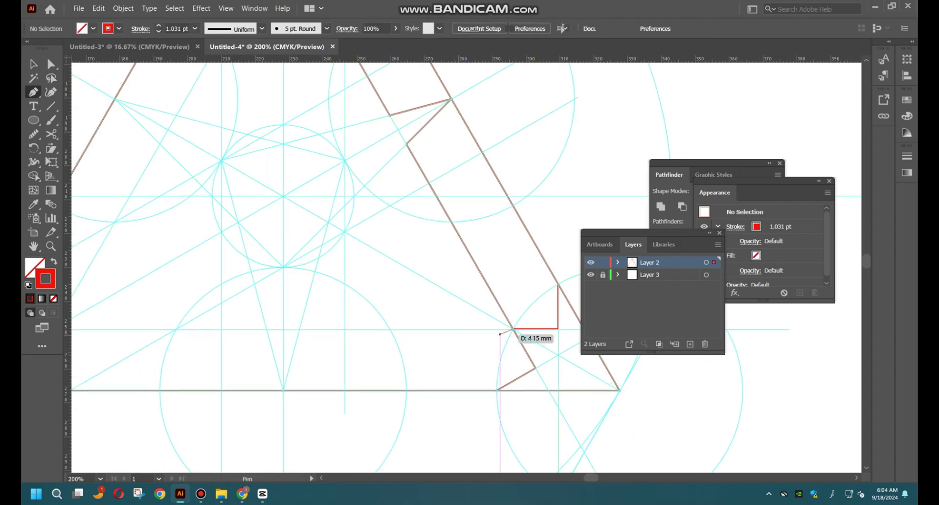
pyautogui.hscroll(-3, 431, 337)
pyautogui.hscroll(-4, 430, 340)
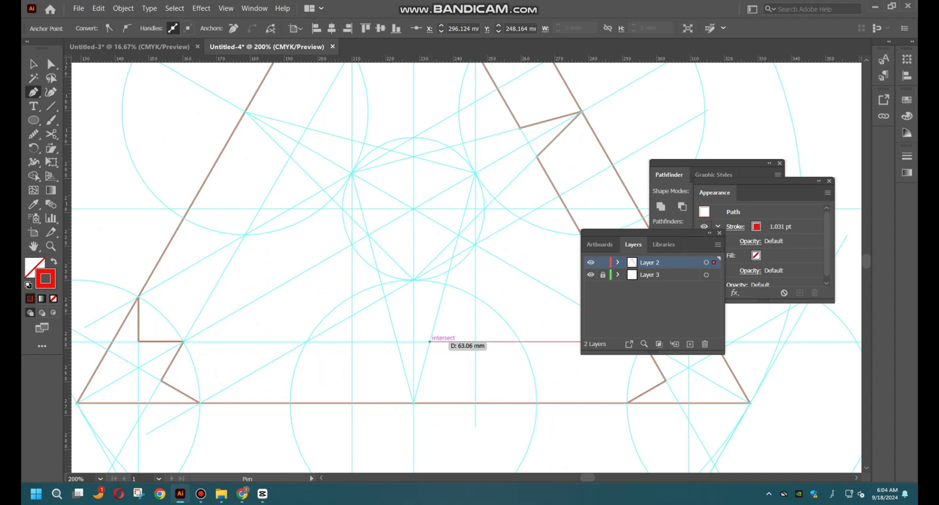
pyautogui.click(430, 341)
pyautogui.click(414, 403)
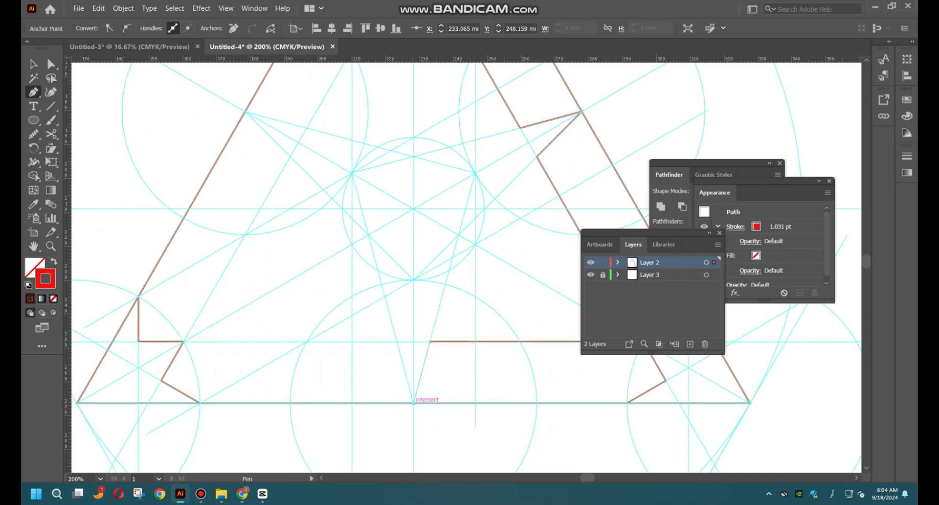
pyautogui.click(396, 341)
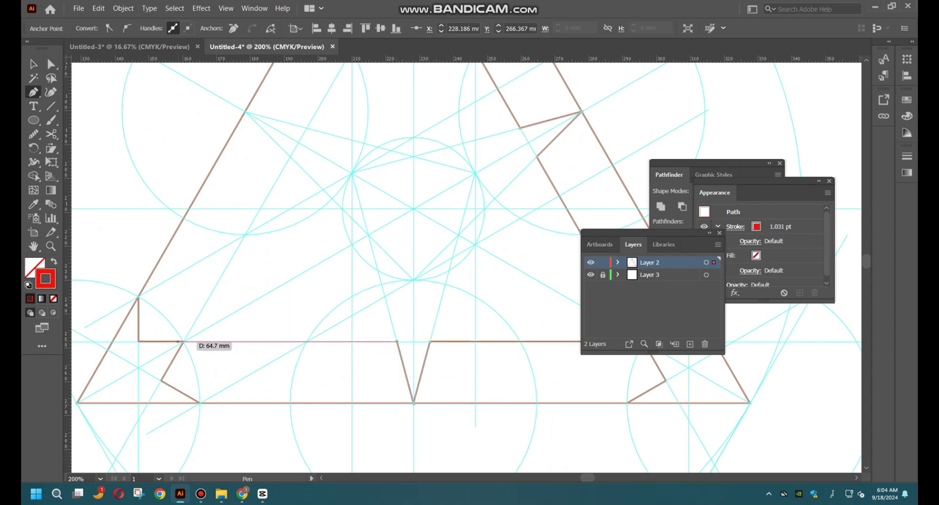
pyautogui.click(184, 340)
# Trace the inner line up the left side, notching out to the left edge, back to the apex anchor
pyautogui.moveTo(231, 283); pyautogui.dragTo(223, 372)
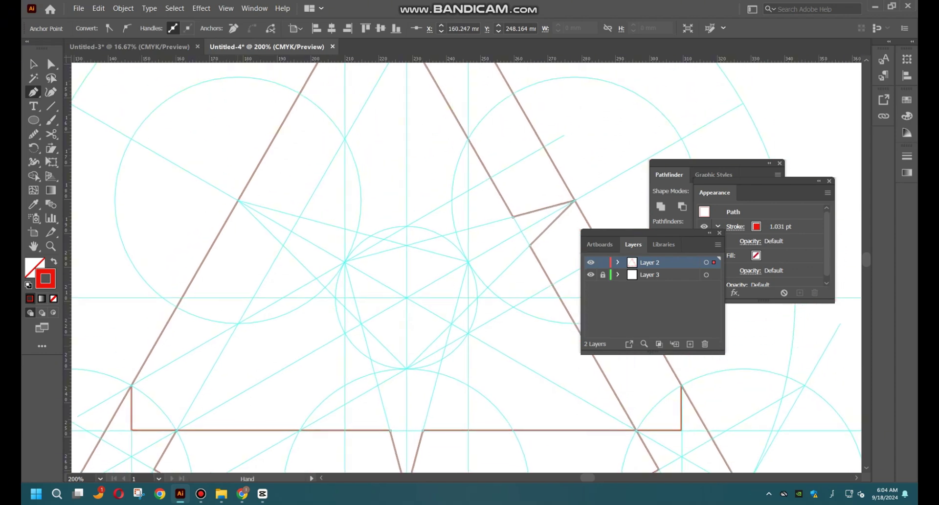
pyautogui.click(285, 244)
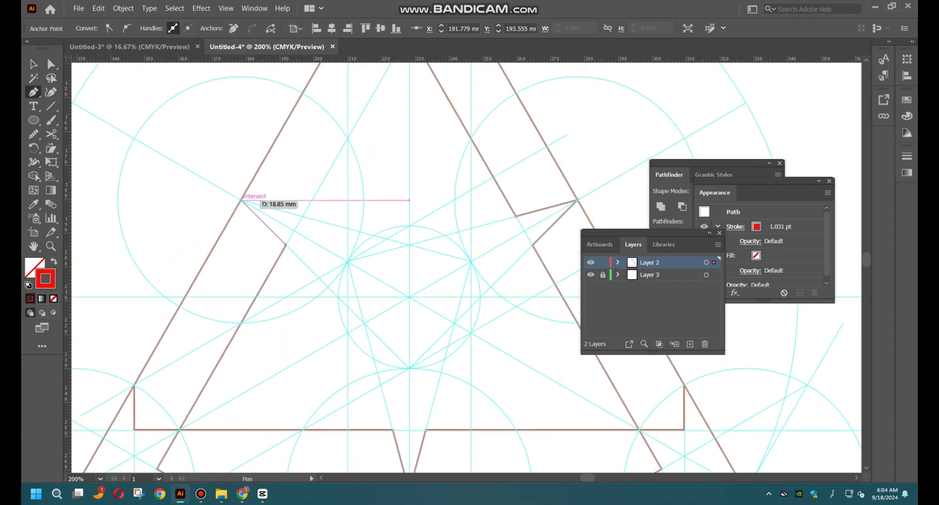
pyautogui.click(240, 200)
pyautogui.click(303, 215)
pyautogui.moveTo(303, 216); pyautogui.dragTo(256, 386)
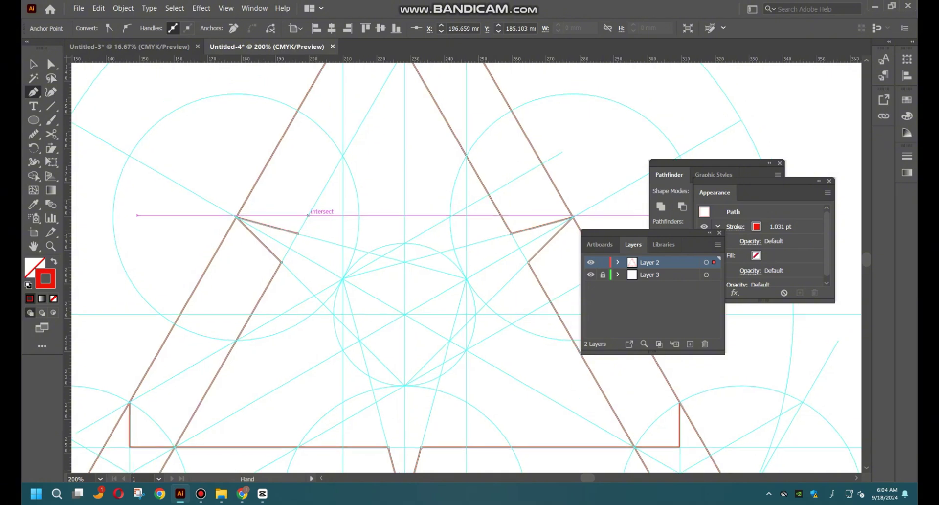
pyautogui.click(361, 201)
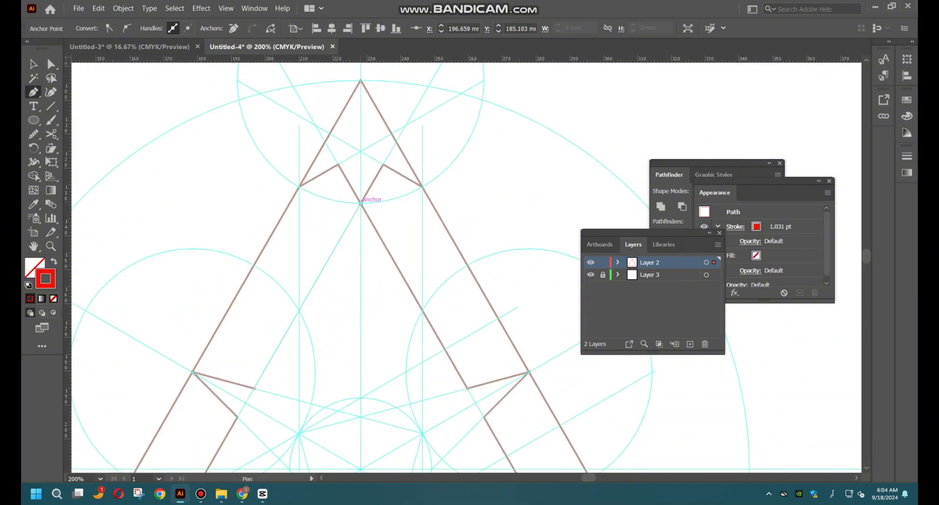
pyautogui.scroll(-3, 361, 362)
pyautogui.scroll(-2, 360, 362)
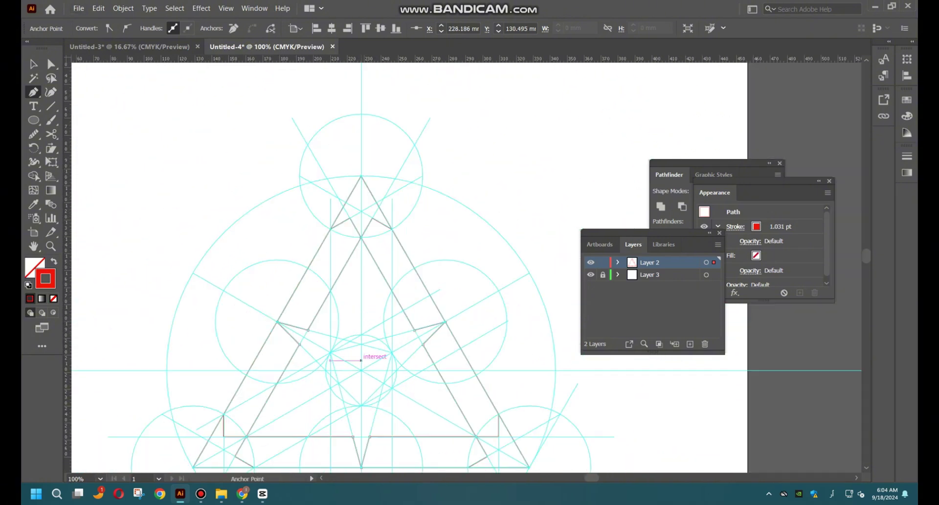
pyautogui.keyDown('ctrl'); pyautogui.click(399, 320); pyautogui.keyUp('ctrl')
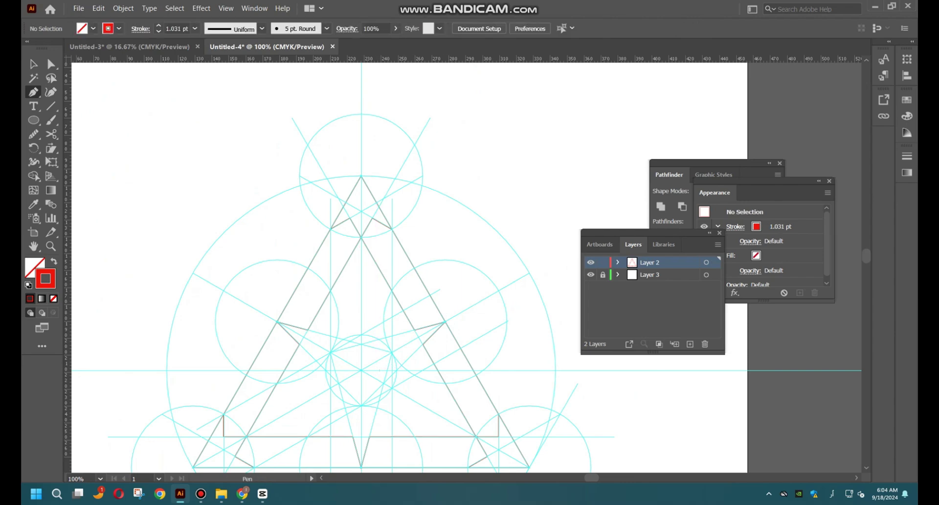
# Trace the inner path's right vertical side down to the centre bottom point
pyautogui.click(196, 289)
pyautogui.click(392, 228)
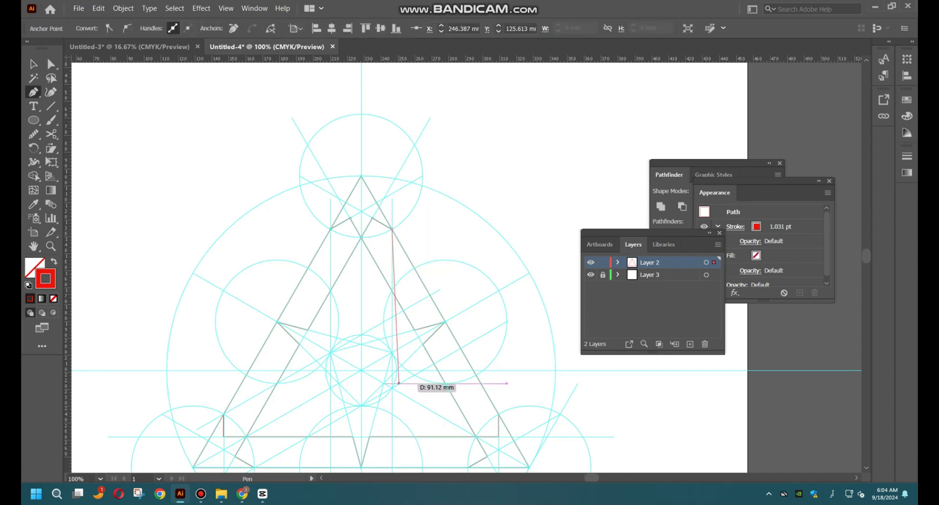
pyautogui.click(391, 387)
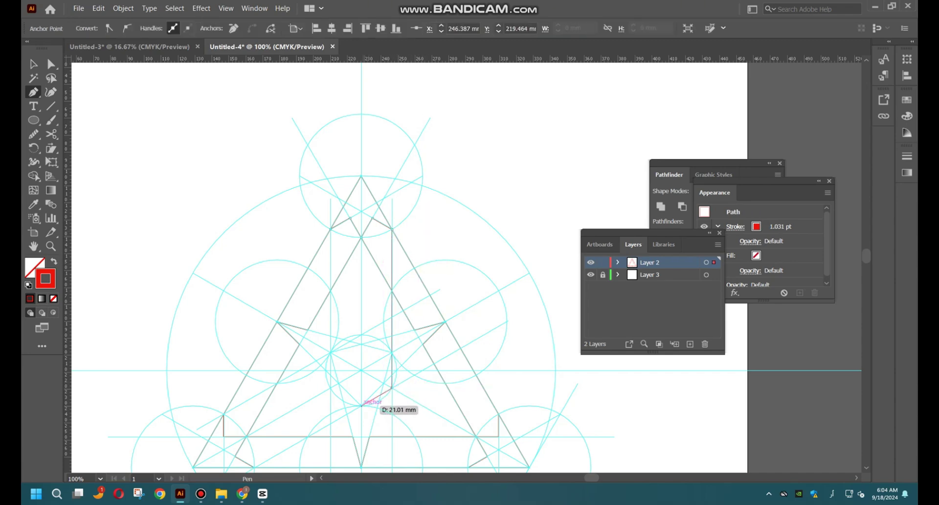
pyautogui.scroll(1, 361, 404)
pyautogui.scroll(2, 361, 404)
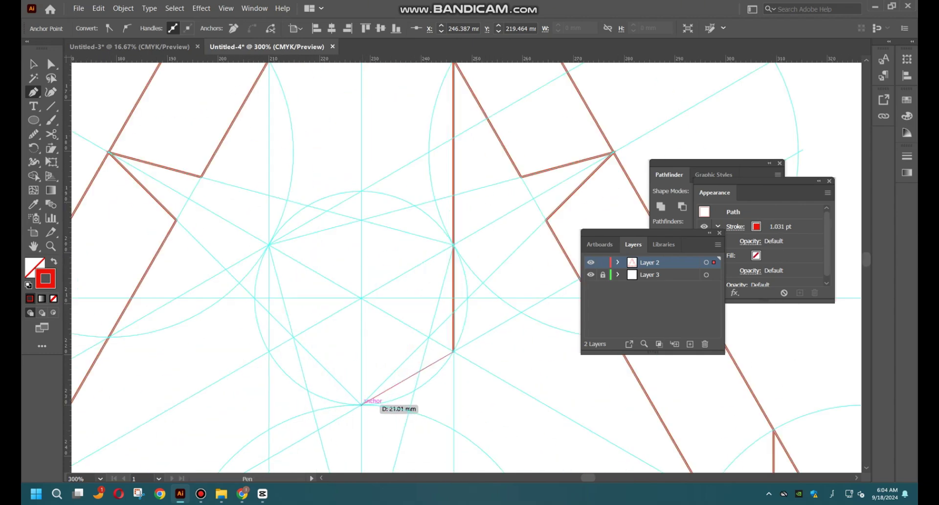
pyautogui.click(361, 404)
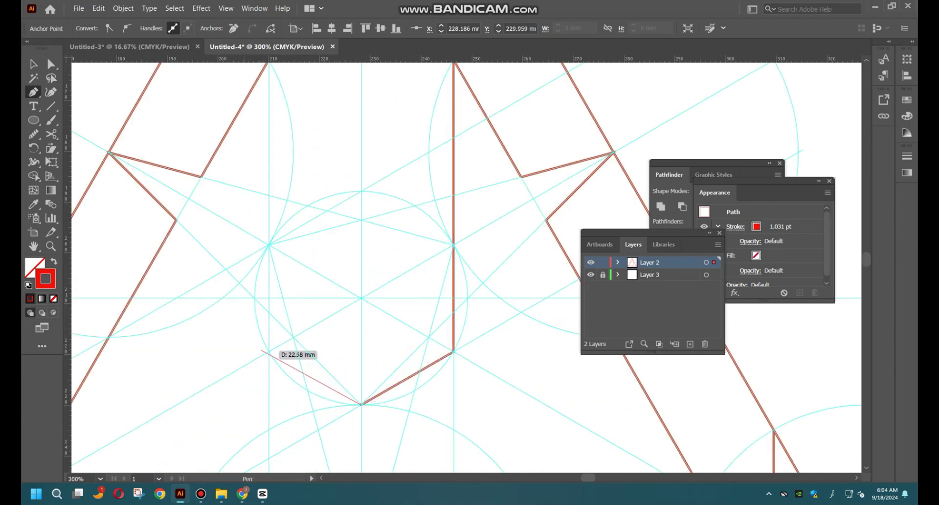
# Close the tall inner path at the remaining guide intersections and switch to the Selection tool
pyautogui.click(268, 362)
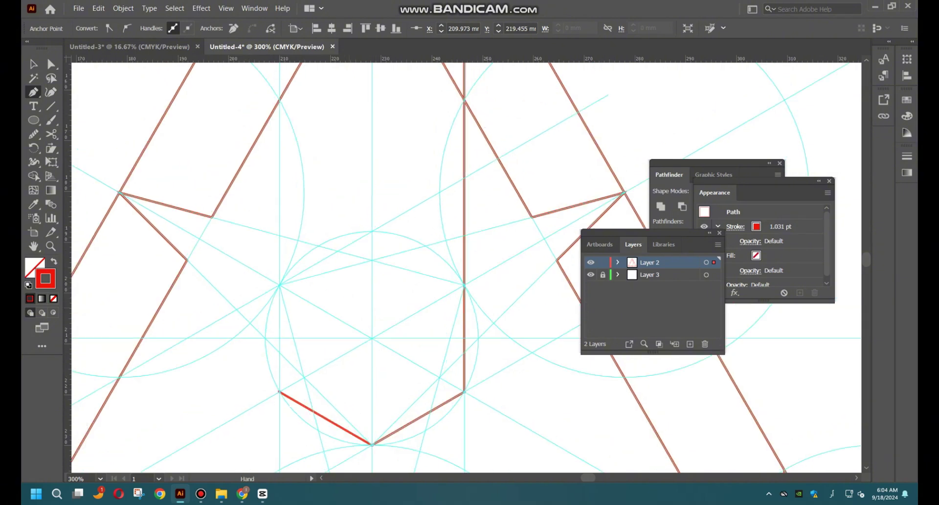
pyautogui.moveTo(267, 362); pyautogui.dragTo(294, 493)
pyautogui.moveTo(294, 244); pyautogui.dragTo(301, 369)
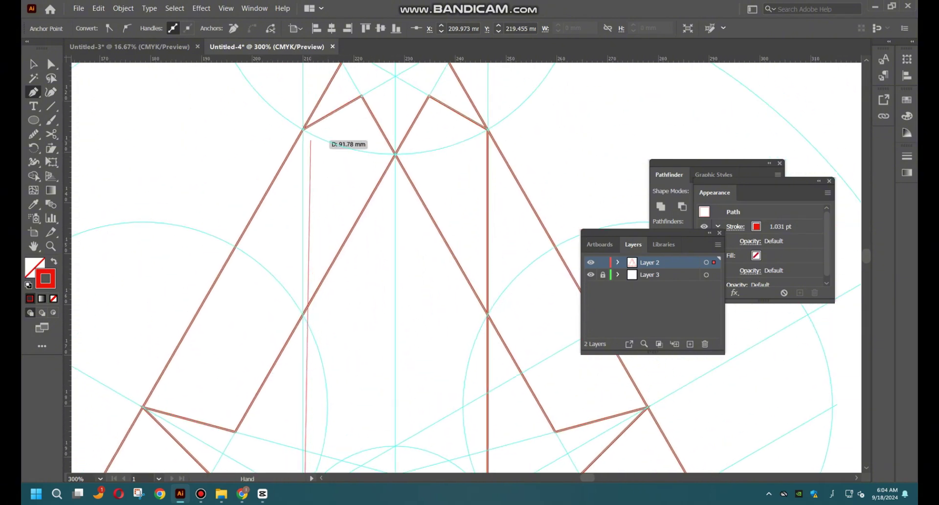
pyautogui.click(303, 129)
pyautogui.scroll(-2, 390, 318)
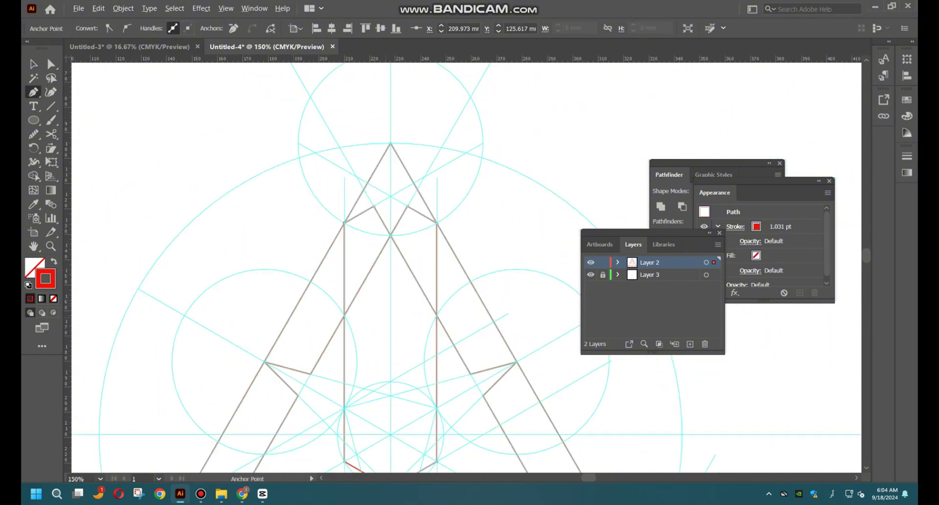
pyautogui.moveTo(436, 335); pyautogui.dragTo(425, 209)
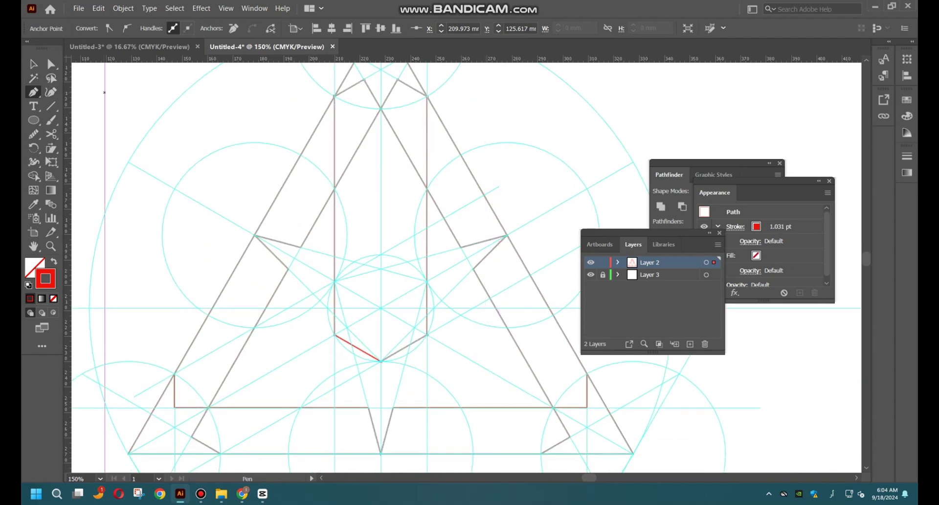
pyautogui.click(33, 64)
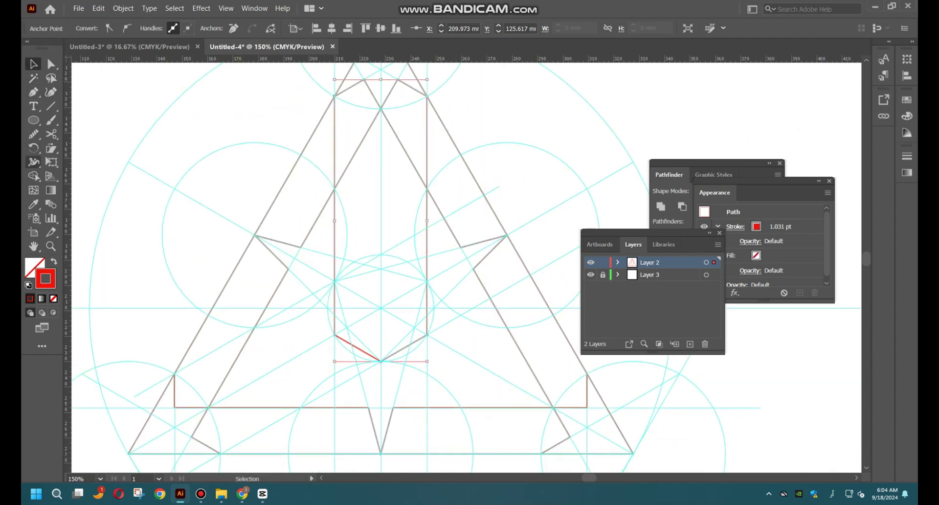
# Make a 120° rotated copy of the tall inner path about the design centre
pyautogui.click(33, 148)
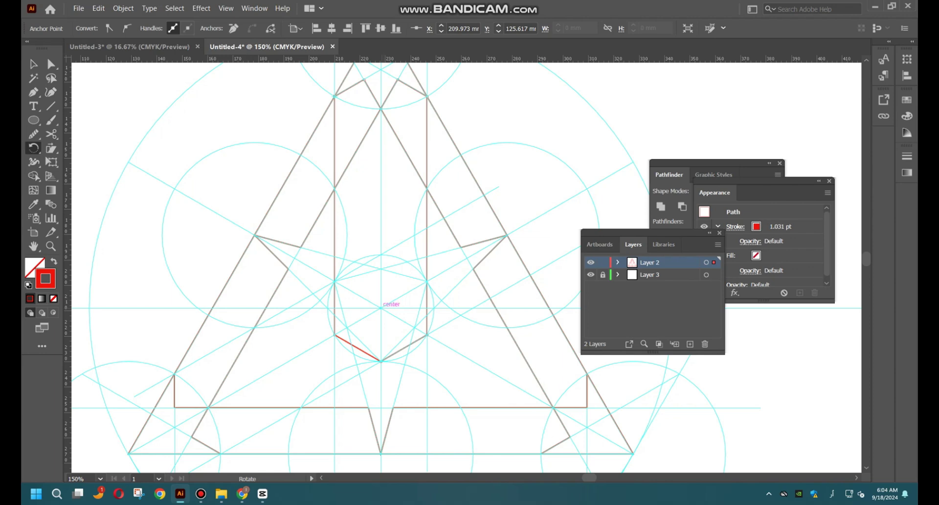
pyautogui.keyDown('alt'); pyautogui.click(383, 307); pyautogui.keyUp('alt')
pyautogui.click(748, 350)
pyautogui.hotkey('ctrl', 'shift', 'a')
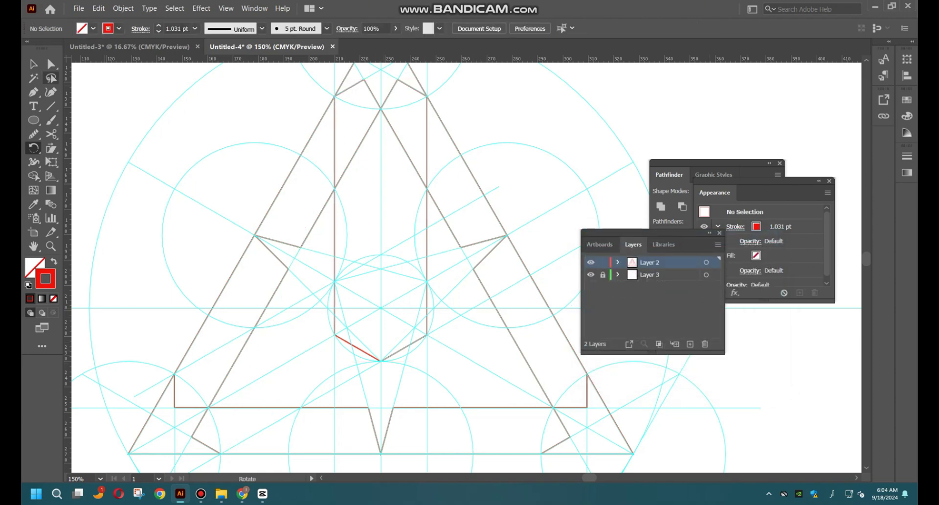
pyautogui.press('v')
pyautogui.click(426, 329)
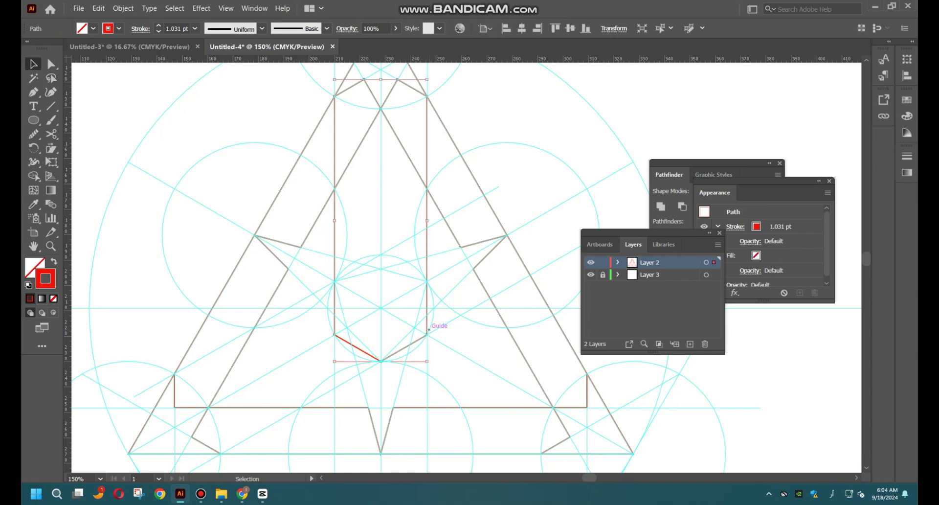
pyautogui.press('r')
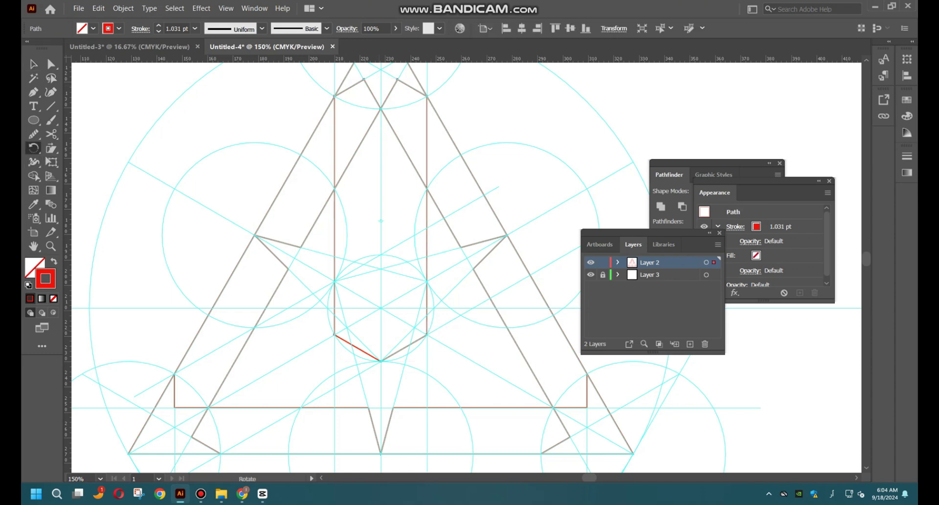
pyautogui.keyDown('alt'); pyautogui.click(380, 308); pyautogui.keyUp('alt')
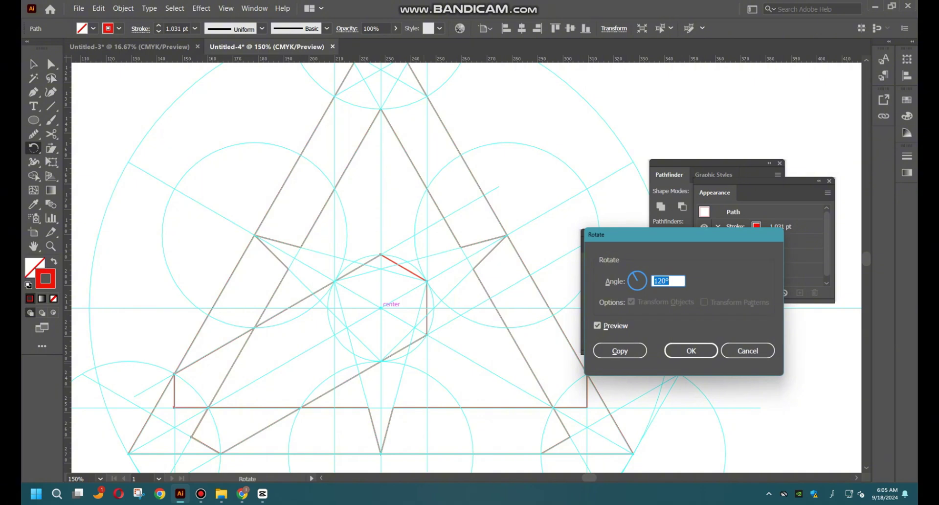
pyautogui.click(620, 351)
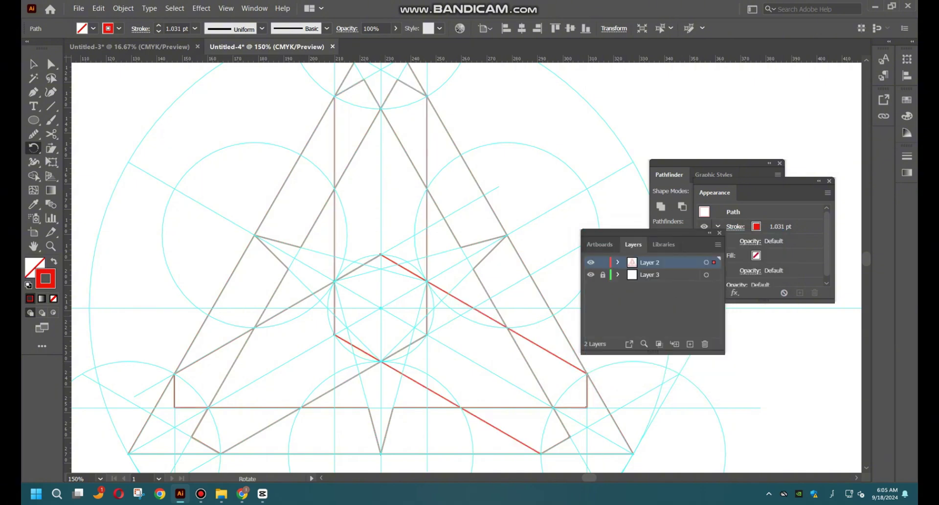
# Hide the construction guide layer (Layer 3) in the Layers panel
pyautogui.press('F7')
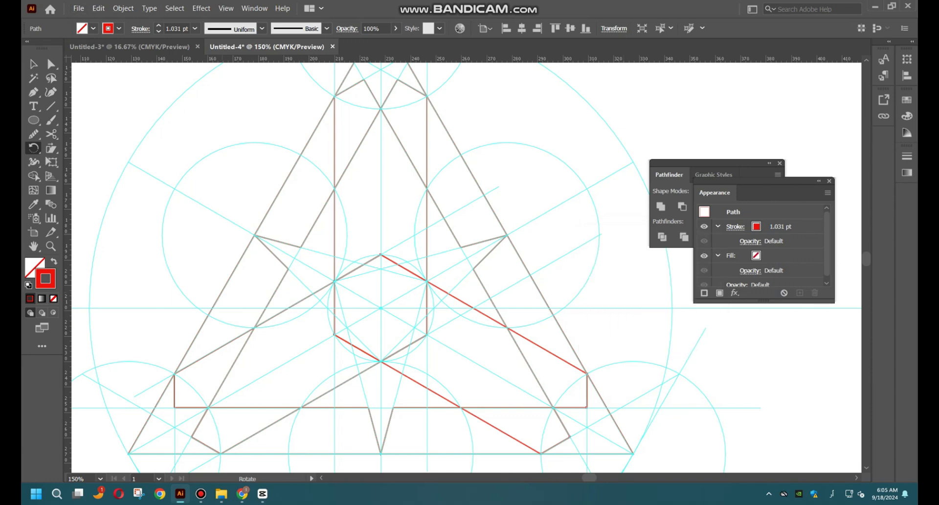
pyautogui.press('F7')
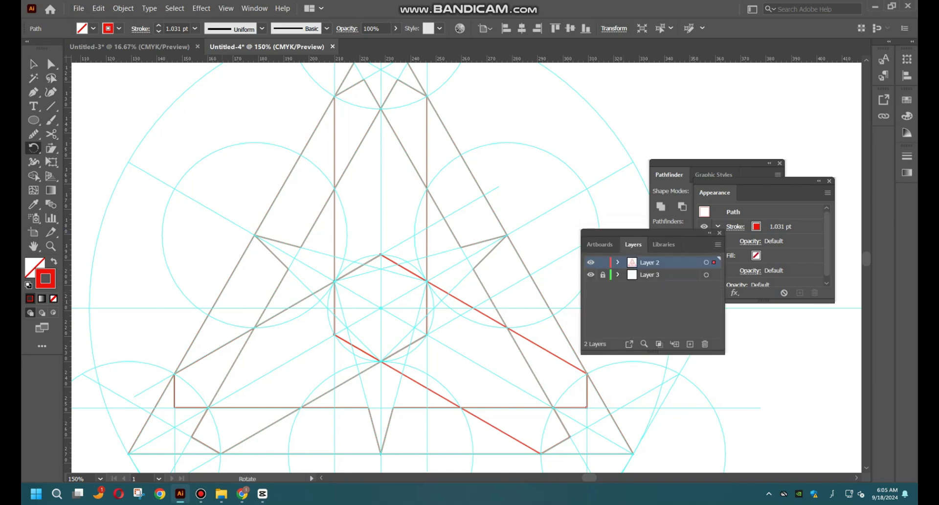
pyautogui.click(591, 275)
# Set the stroke weight of all design paths to 3 pt
pyautogui.hotkey('ctrl', '1')
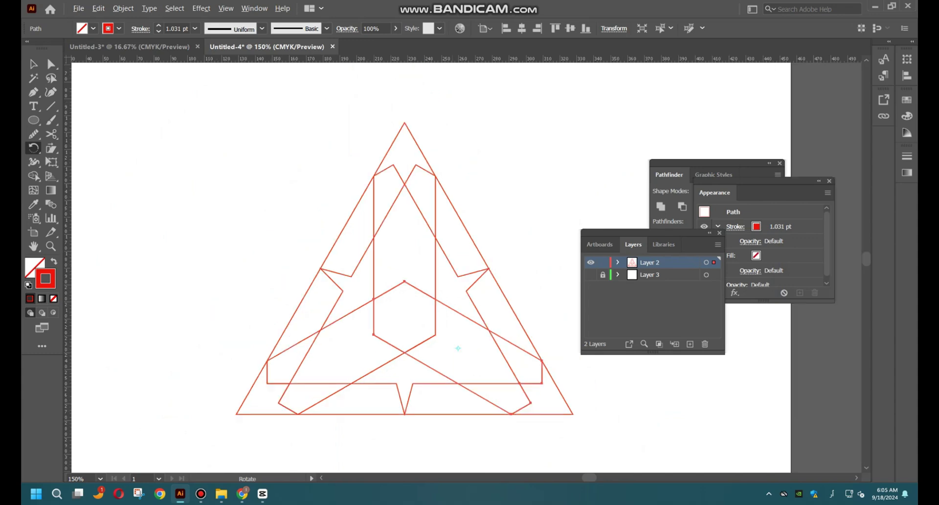
pyautogui.hotkey('ctrl', '0')
pyautogui.hotkey('ctrl', '1')
pyautogui.press('v')
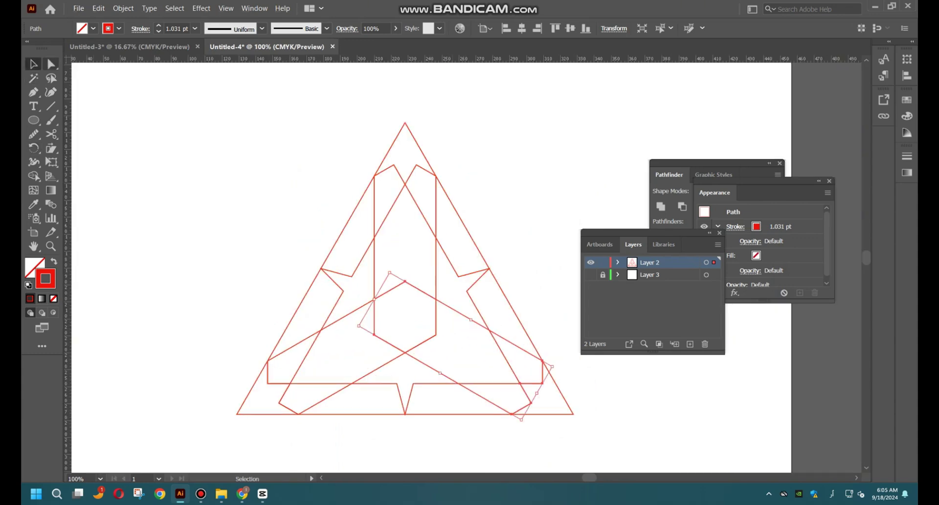
pyautogui.moveTo(517, 108); pyautogui.dragTo(270, 352)
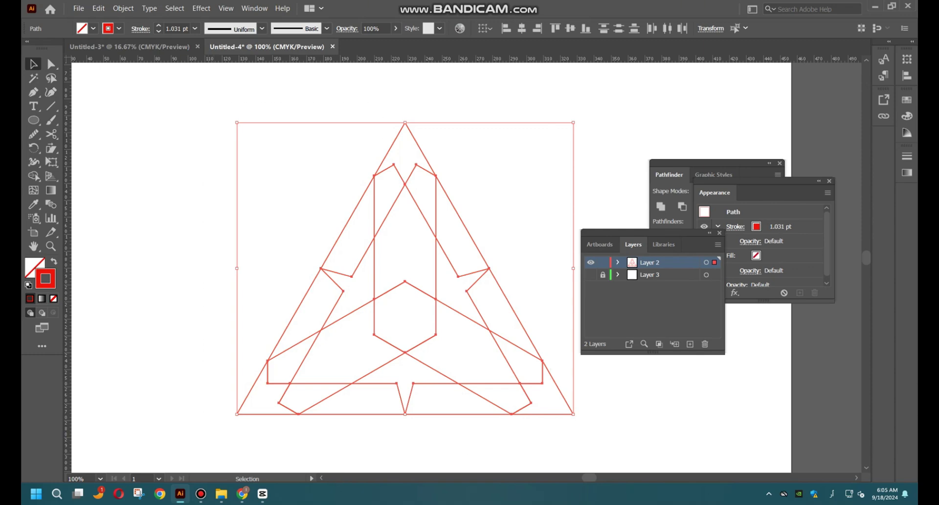
pyautogui.click(176, 29)
pyautogui.write('3')
pyautogui.press('Return')
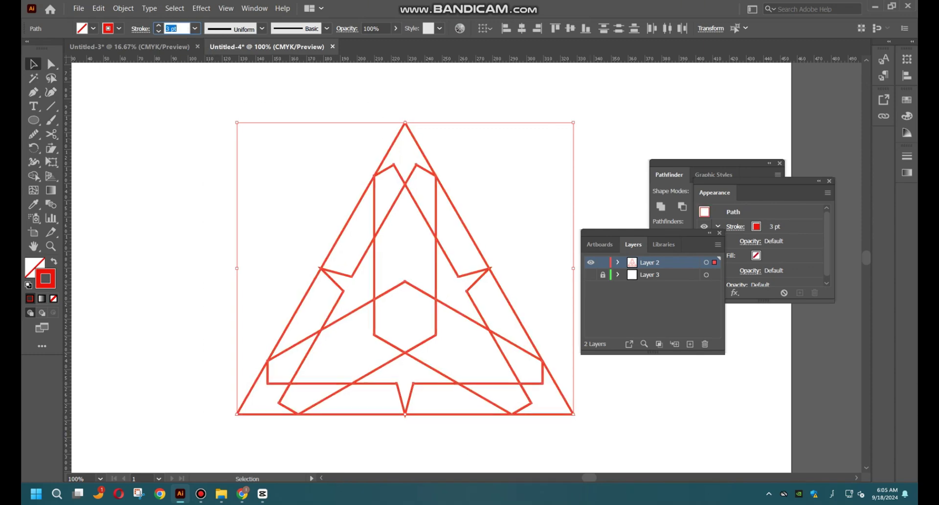
pyautogui.hotkey('ctrl', 'shift', 'a')
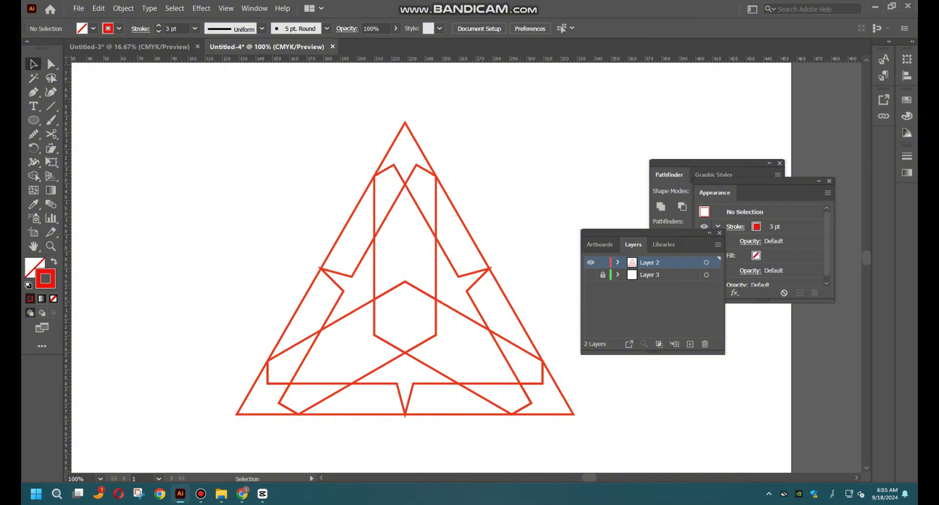
# Give all the design paths a Round Join in the stroke options
pyautogui.moveTo(315, 85); pyautogui.dragTo(504, 290)
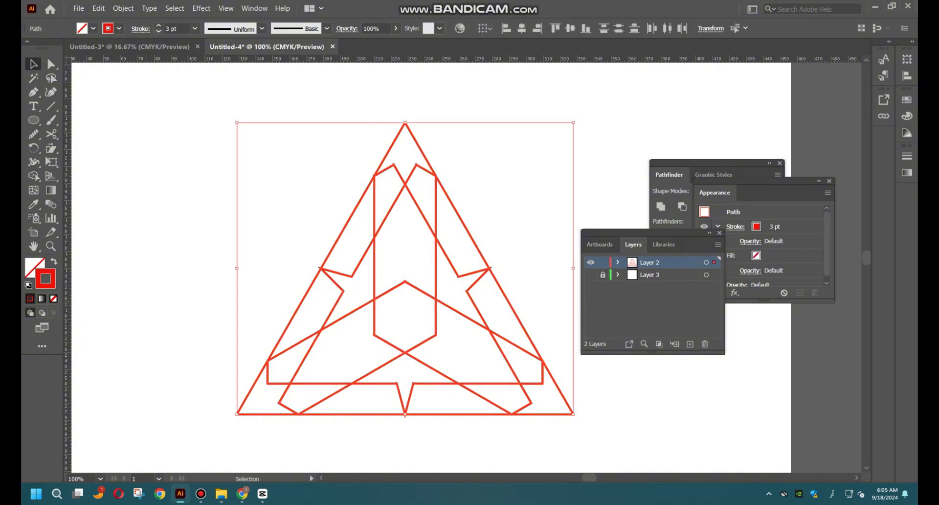
pyautogui.click(140, 28)
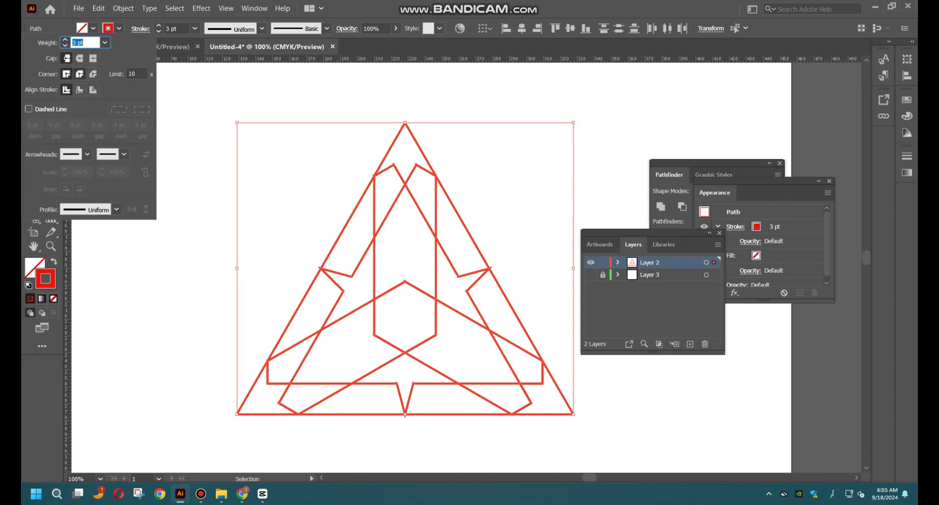
pyautogui.click(80, 74)
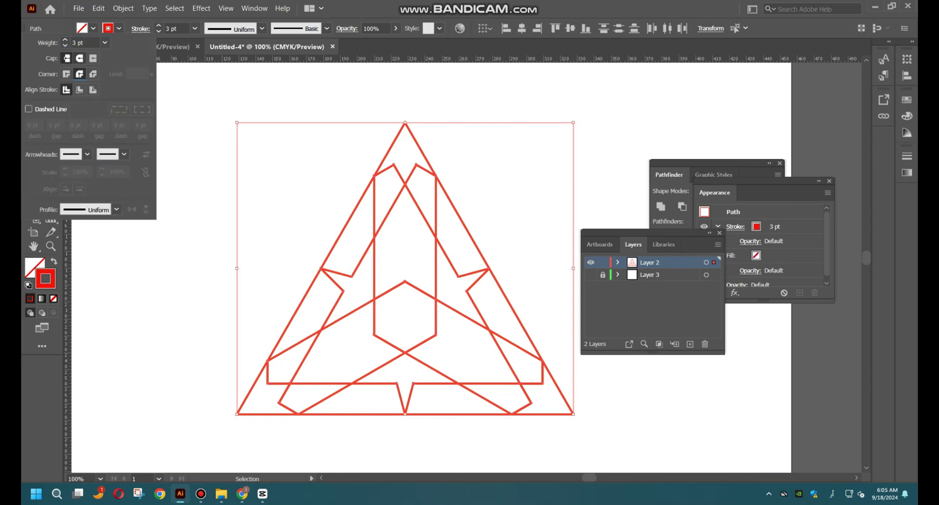
pyautogui.press('Escape')
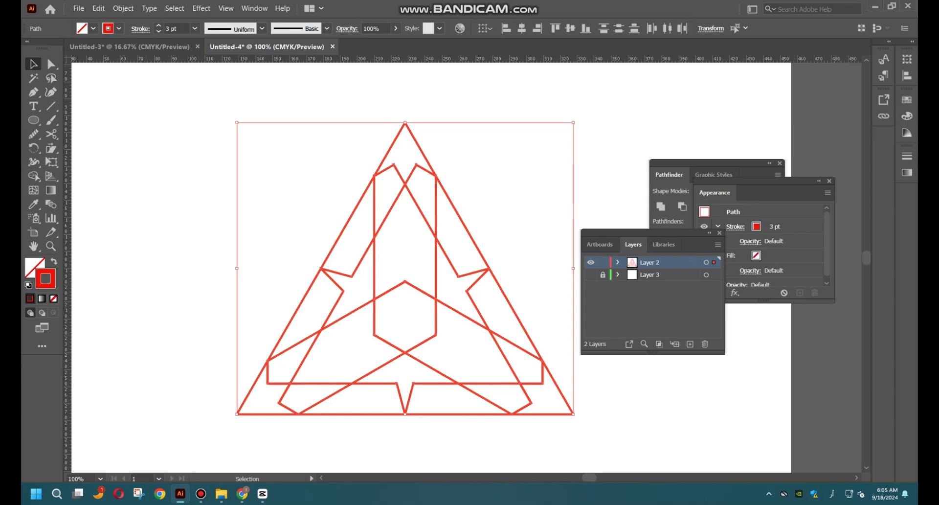
pyautogui.hotkey('ctrl', 'shift', 'a')
pyautogui.hotkey('ctrl', '=')
pyautogui.hotkey('ctrl', '=')
pyautogui.hotkey('ctrl', '=')
# Try deleting the outer triangle path, then undo to restore it
pyautogui.hotkey('ctrl', '-')
pyautogui.hotkey('ctrl', '-')
pyautogui.hotkey('ctrl', '-')
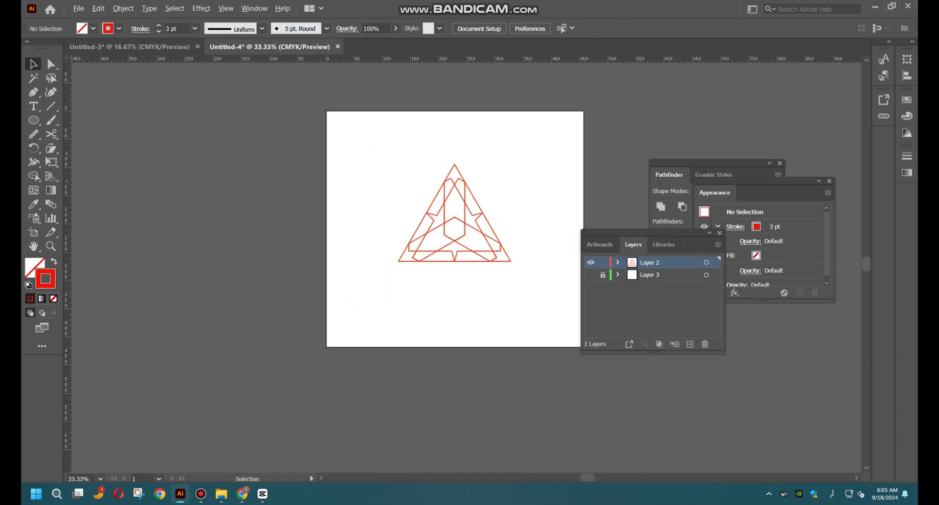
pyautogui.hotkey('ctrl', '=')
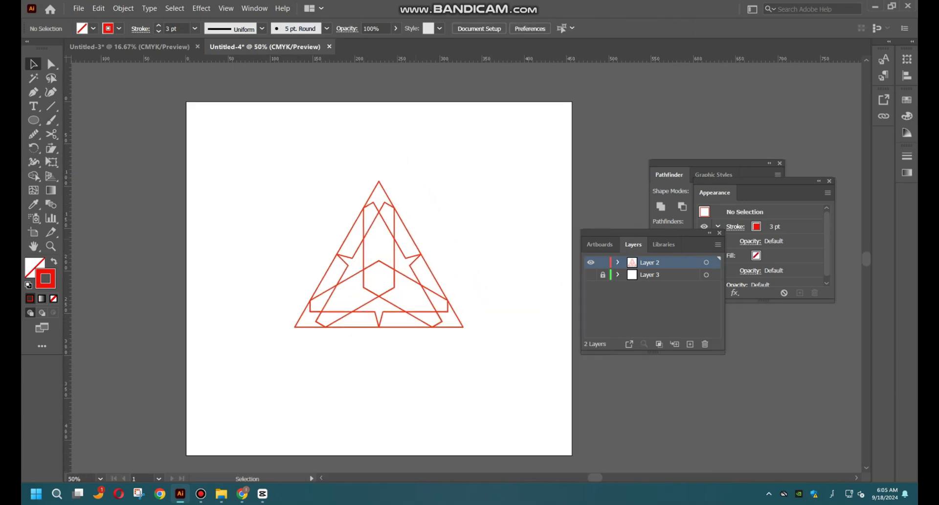
pyautogui.moveTo(412, 237); pyautogui.dragTo(520, 207)
pyautogui.hotkey('ctrl', 'z')
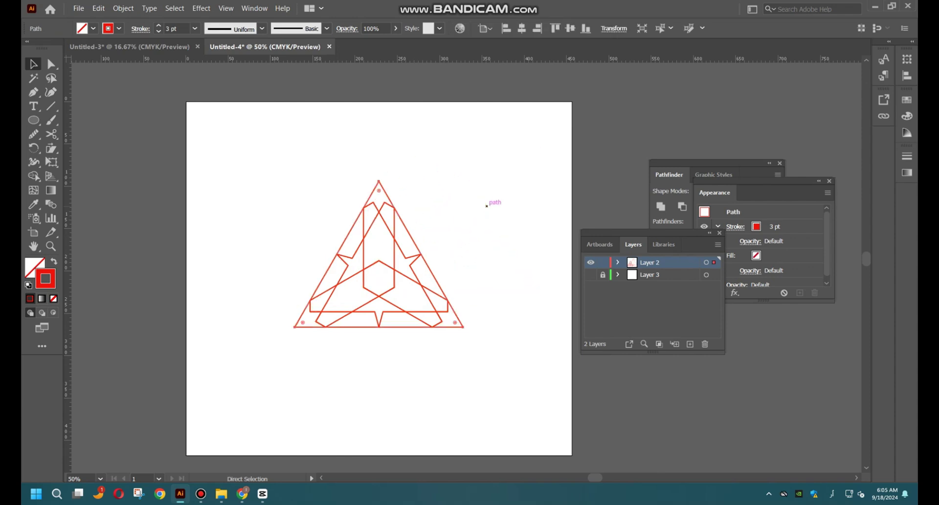
pyautogui.click(436, 280)
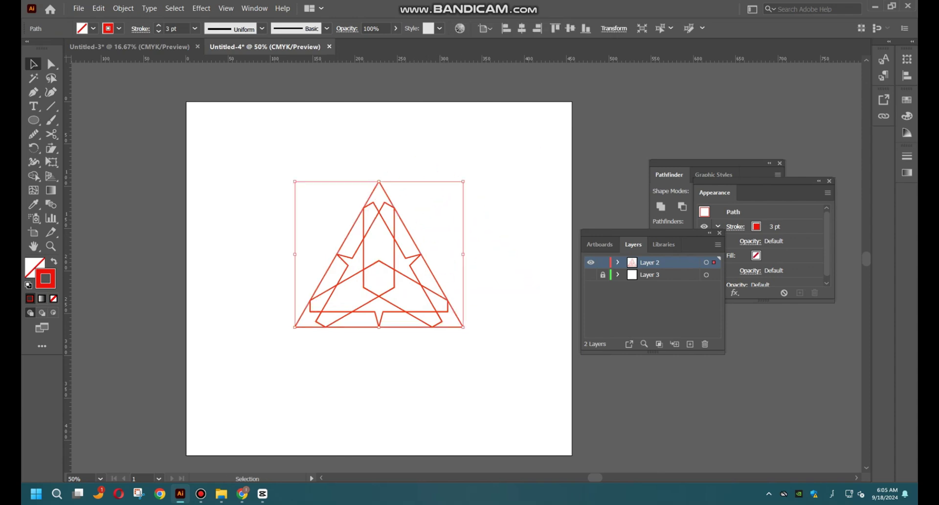
pyautogui.press('a')
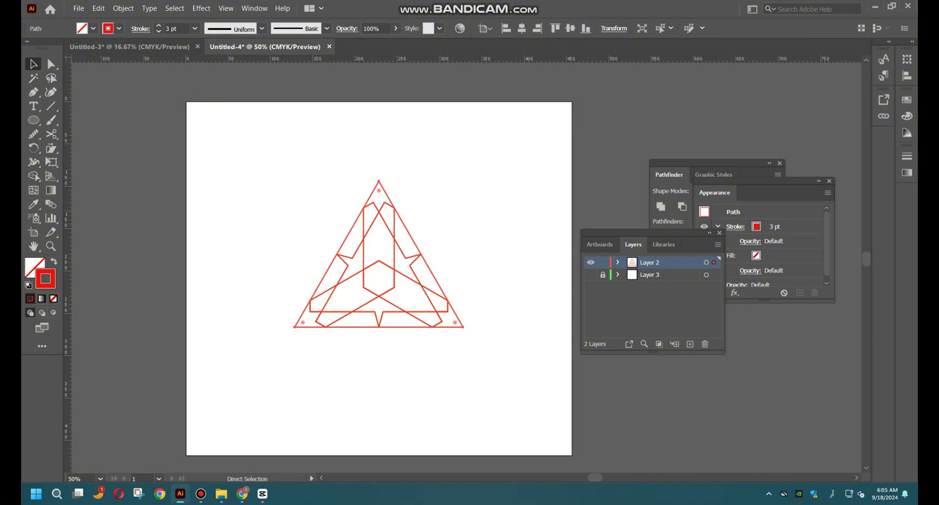
pyautogui.press('Delete')
pyautogui.press('v')
pyautogui.click(690, 343)
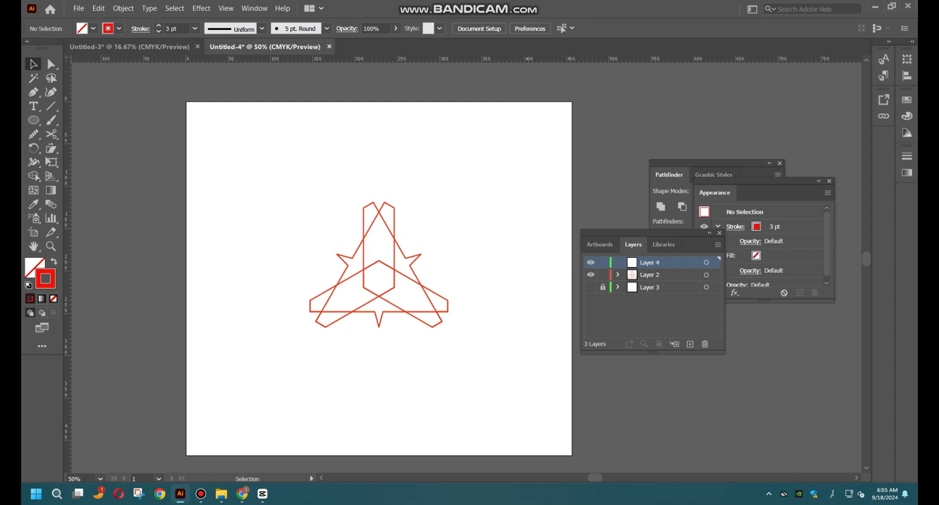
pyautogui.hotkey('ctrl', 'z')
pyautogui.hotkey('ctrl', 'z')
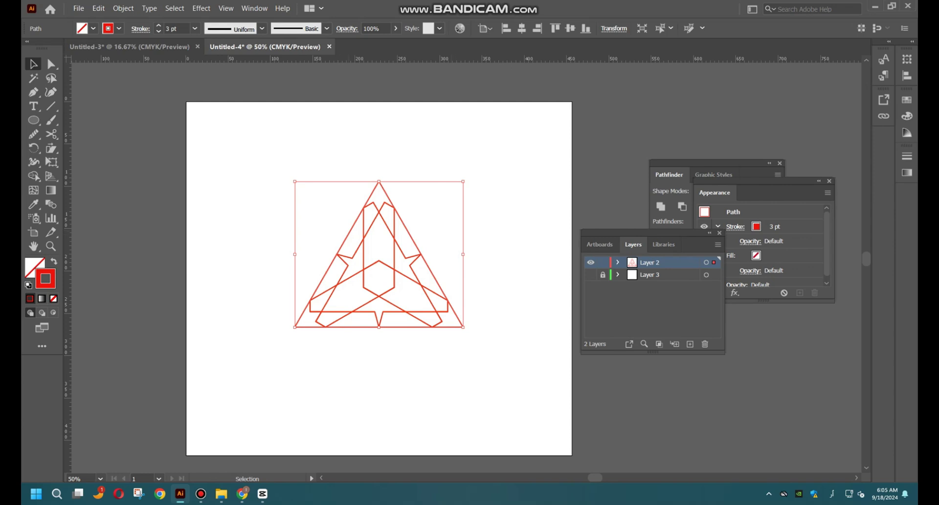
# Make the outer triangle a guide and select the red star outline
pyautogui.rightClick(367, 240)
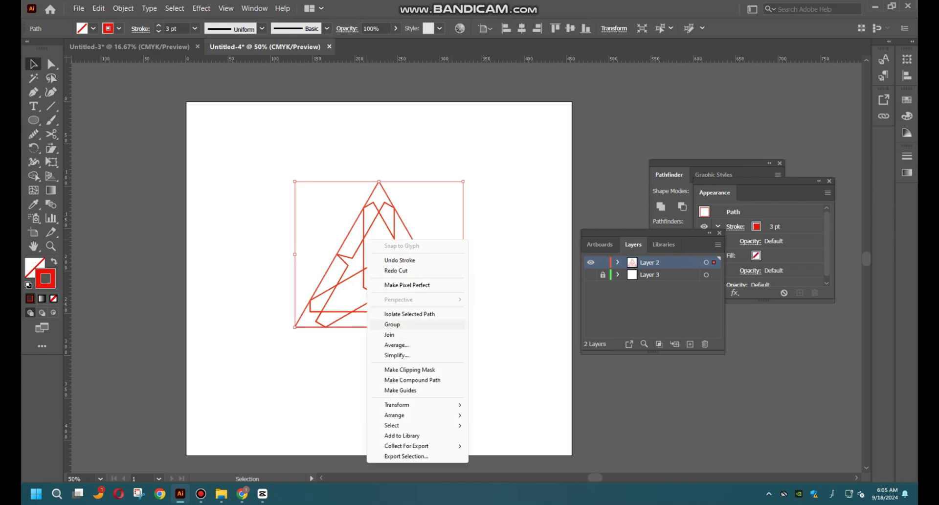
pyautogui.click(400, 390)
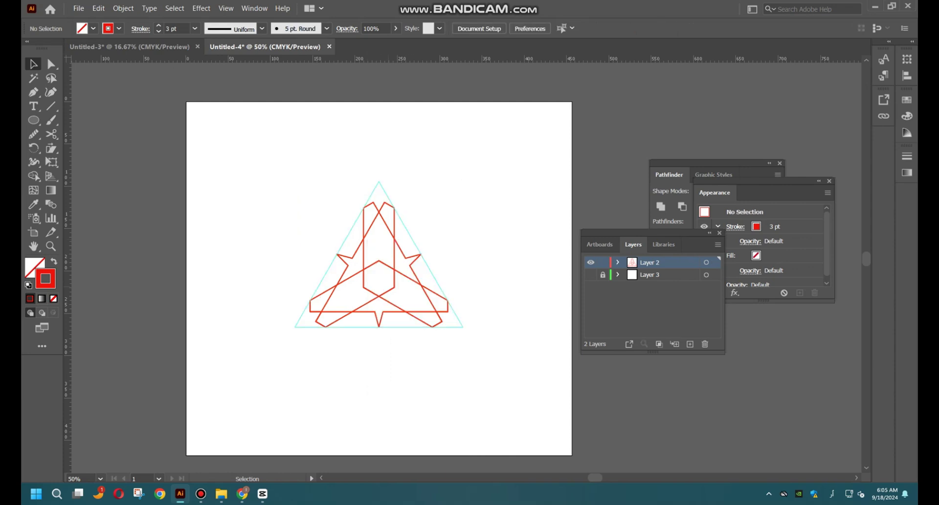
pyautogui.moveTo(464, 171); pyautogui.dragTo(286, 348)
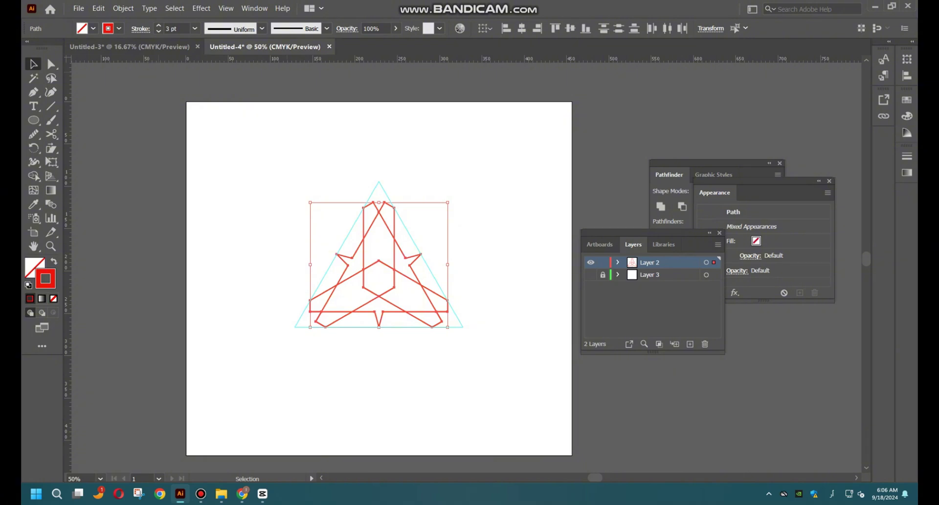
# Expand the red star outline into filled shapes with Object > Expand
pyautogui.click(123, 8)
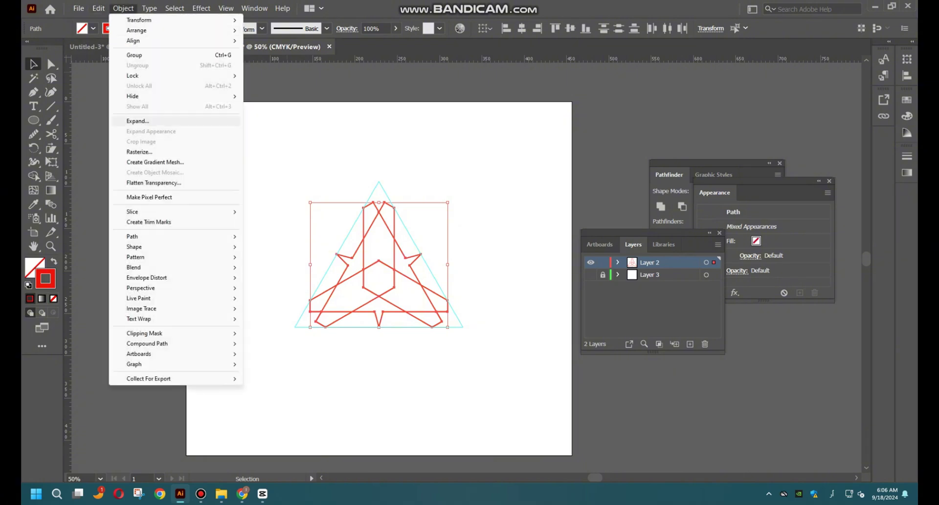
pyautogui.click(138, 120)
pyautogui.click(446, 329)
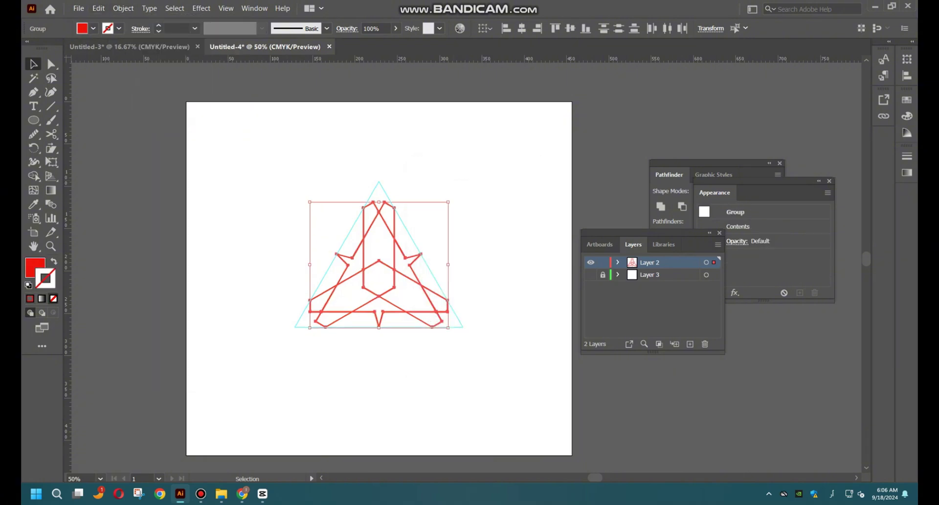
# Copy the star unit rotated 60° around the triangle's top point, repeating twice with Ctrl+D
pyautogui.press('r')
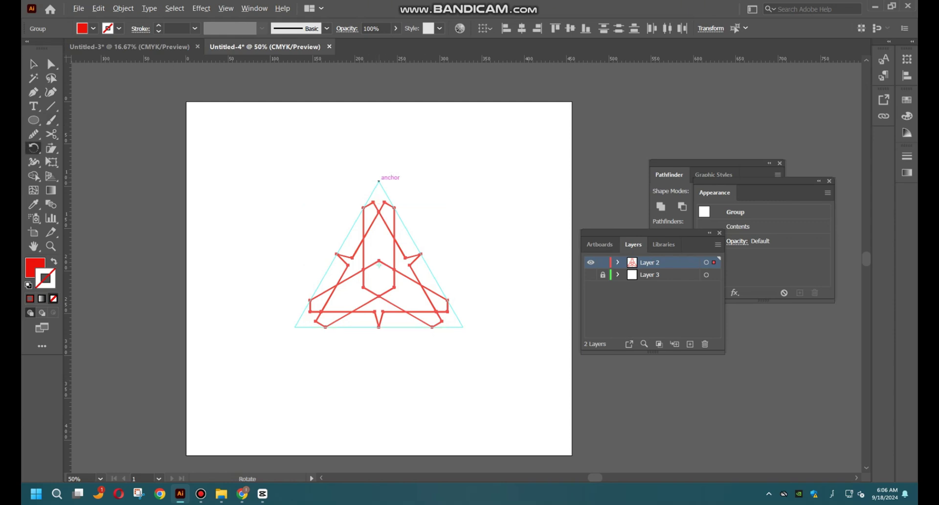
pyautogui.keyDown('alt'); pyautogui.click(378, 181); pyautogui.keyUp('alt')
pyautogui.write('60')
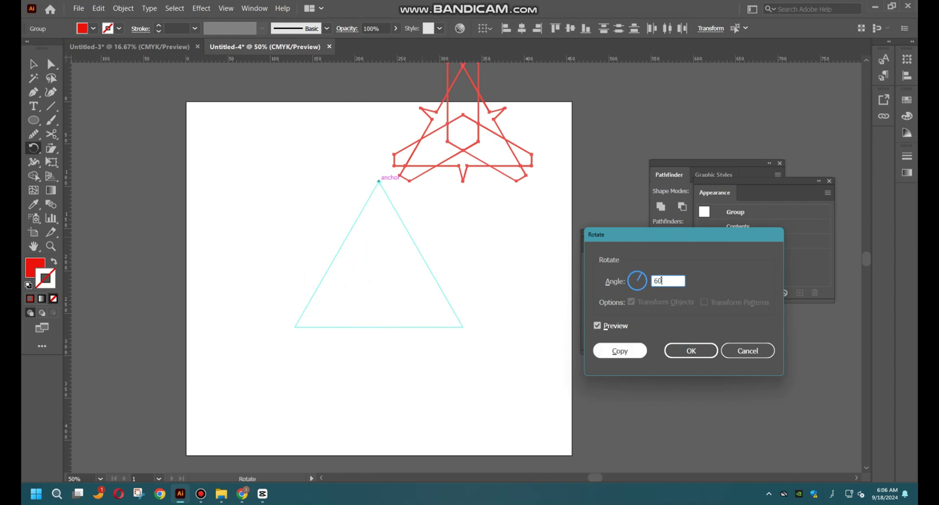
pyautogui.click(620, 350)
pyautogui.hotkey('ctrl', 'd')
pyautogui.hotkey('ctrl', 'd')
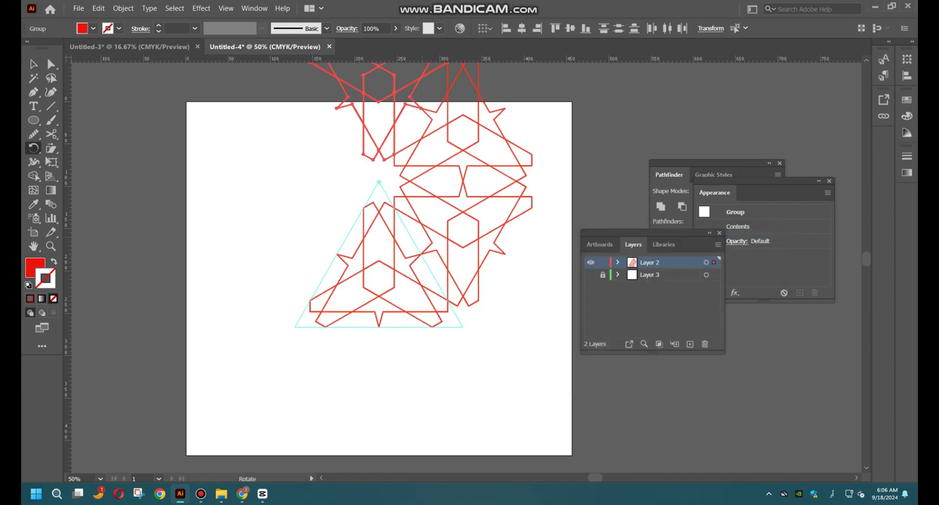
pyautogui.hotkey('ctrl', 'd')
pyautogui.hotkey('ctrl', 'd')
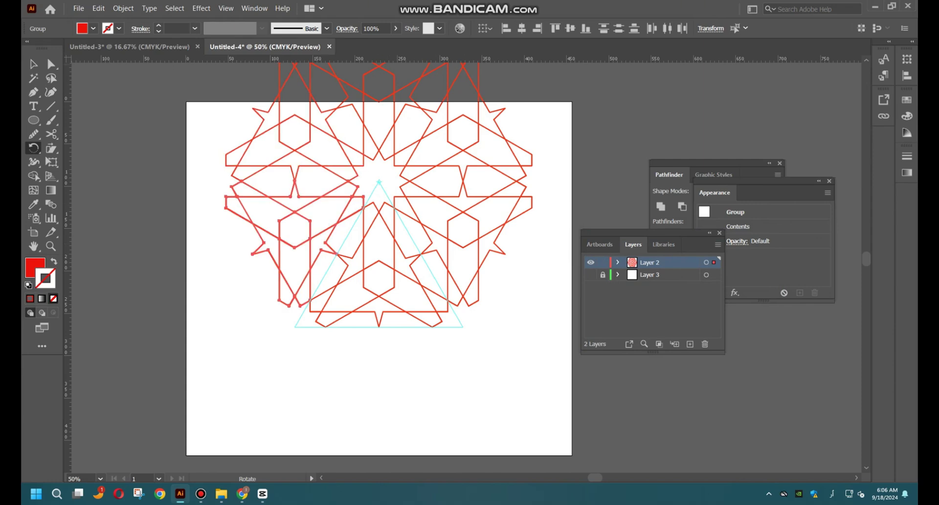
pyautogui.press('v')
pyautogui.hotkey('ctrl', 'shift', 'a')
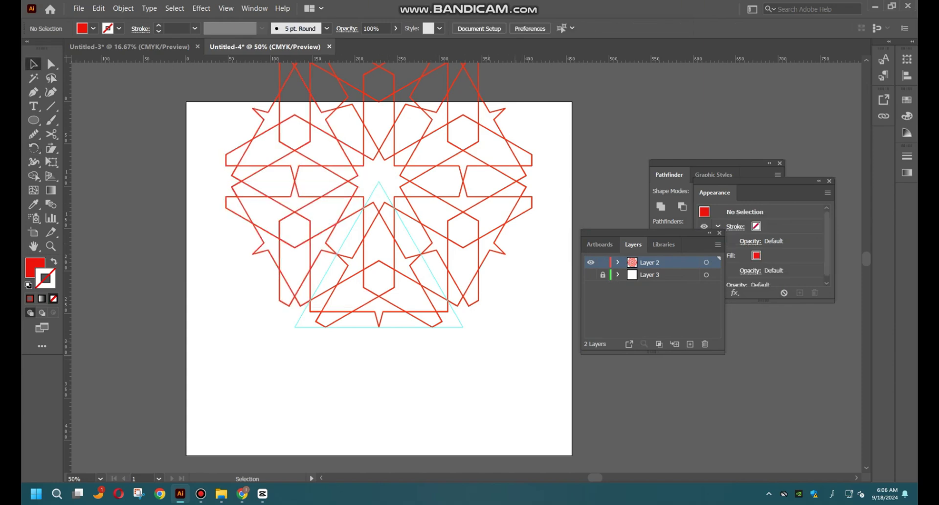
# Shrink the rosette, move it to the upper left, and give it a 3 pt red stroke
pyautogui.scroll(2, 379, 274)
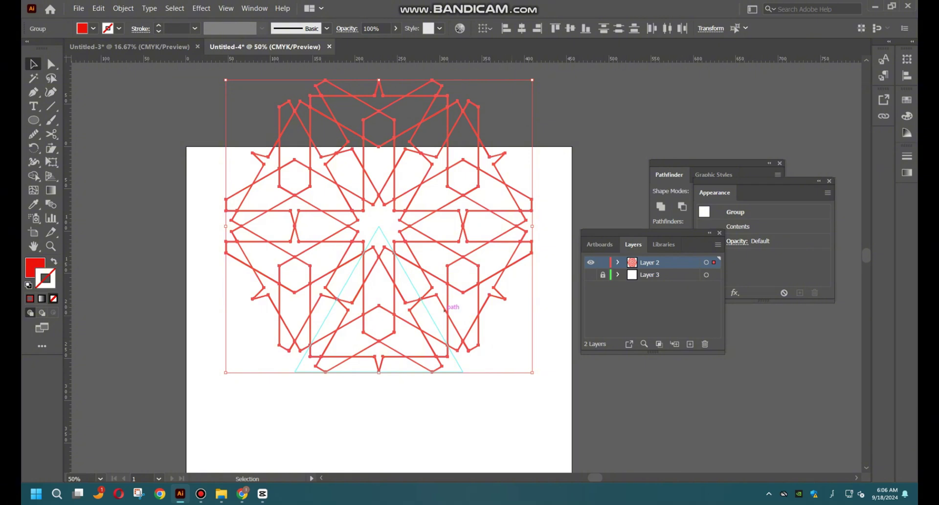
pyautogui.moveTo(532, 372); pyautogui.dragTo(451, 293)
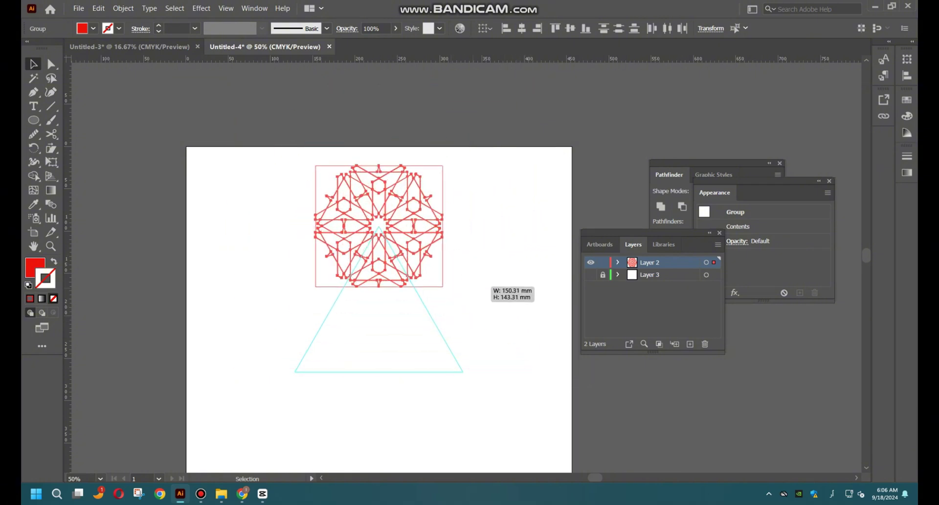
pyautogui.moveTo(400, 219); pyautogui.dragTo(318, 229)
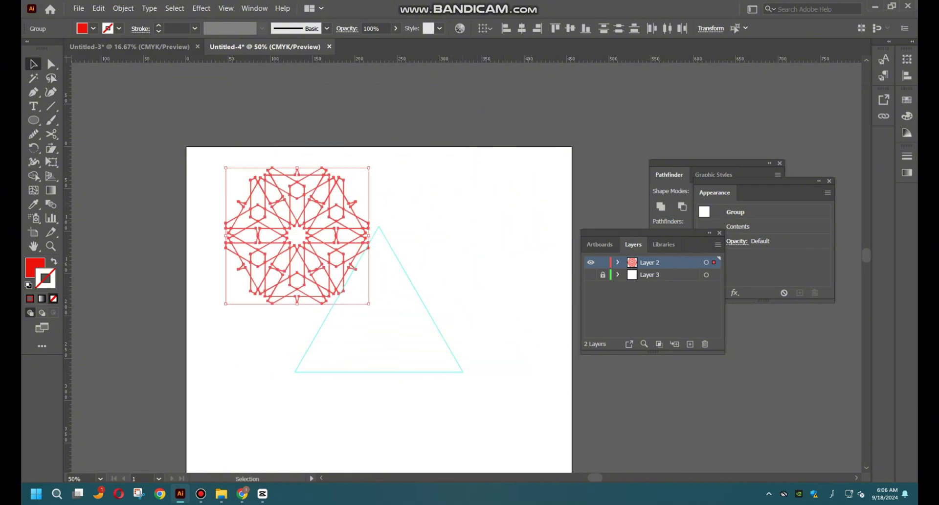
pyautogui.click(158, 26)
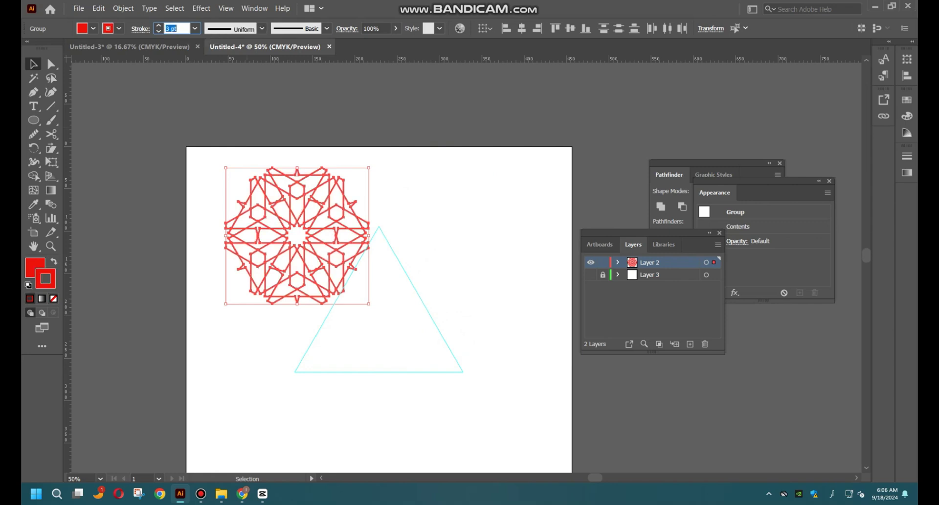
pyautogui.hotkey('ctrl', 'shift', 'a')
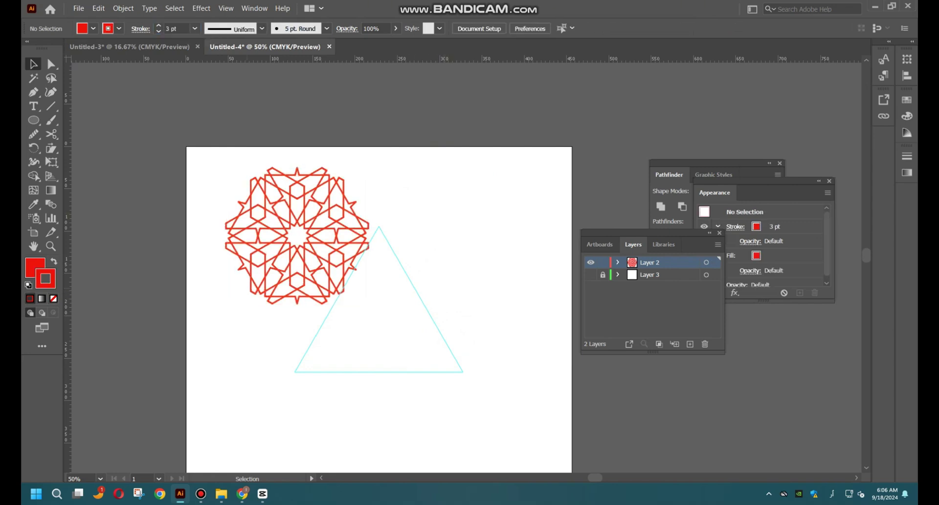
# Hide the triangle guide and reselect the whole rosette
pyautogui.rightClick(473, 288)
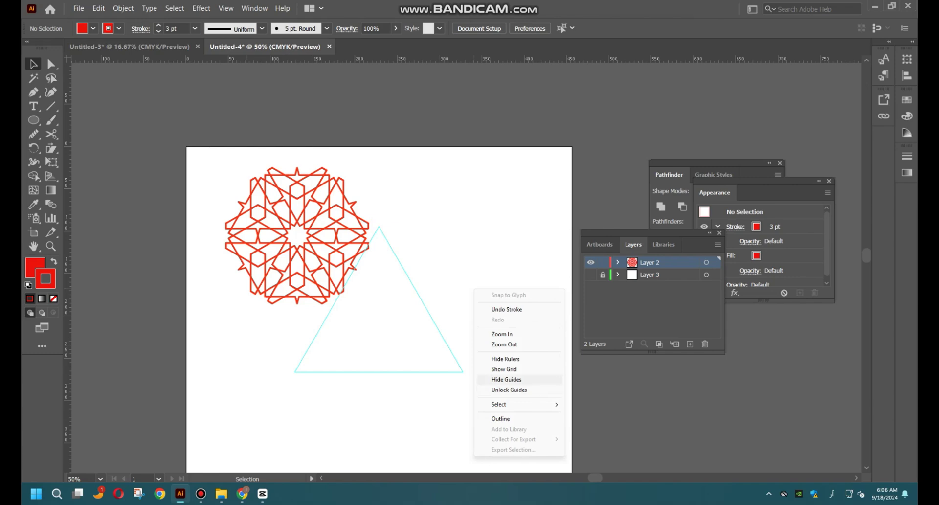
pyautogui.click(506, 380)
pyautogui.moveTo(412, 164); pyautogui.dragTo(205, 312)
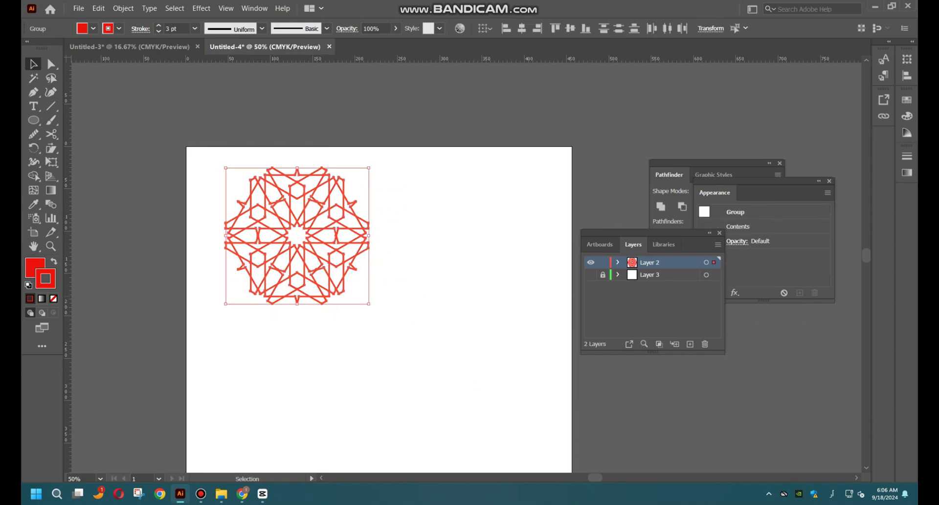
# Rotate the rosette 30° about its centre, undoing an accidental rotated copy first
pyautogui.press('r')
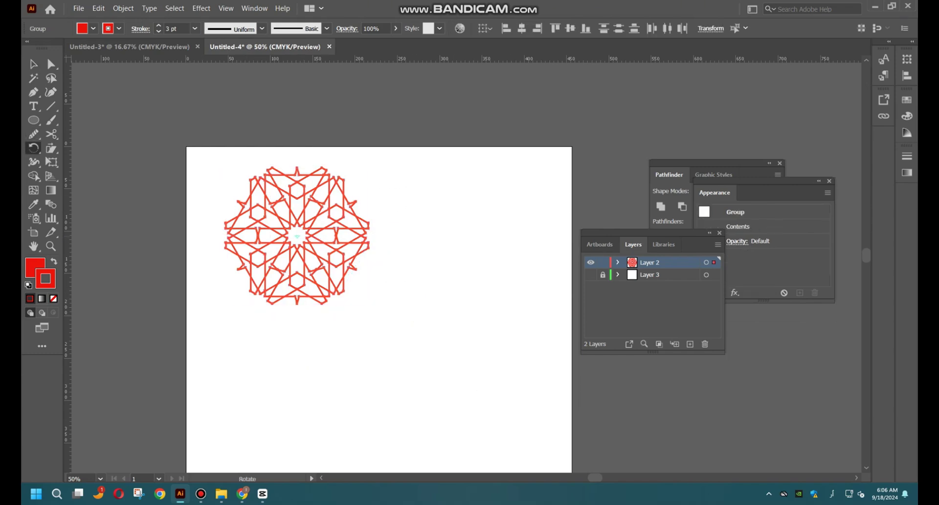
pyautogui.press('Return')
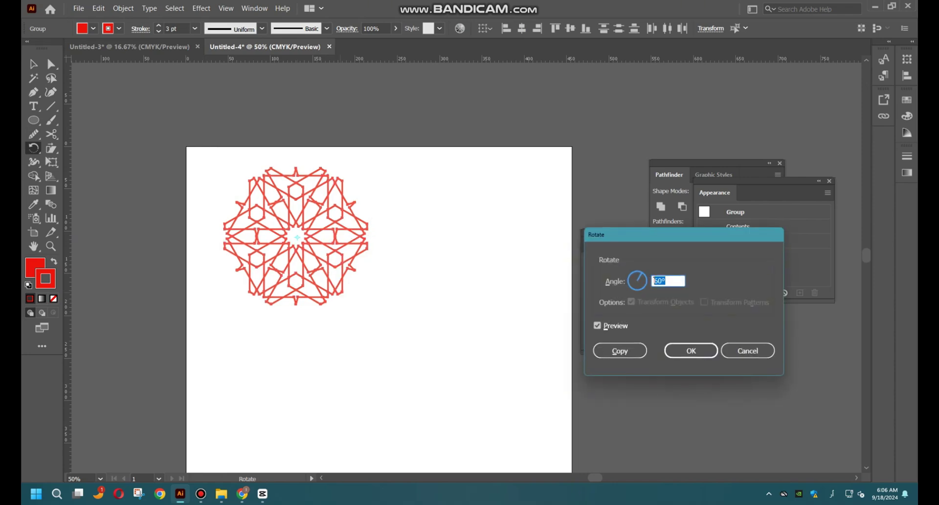
pyautogui.write('30')
pyautogui.click(620, 350)
pyautogui.hotkey('ctrl', 'z')
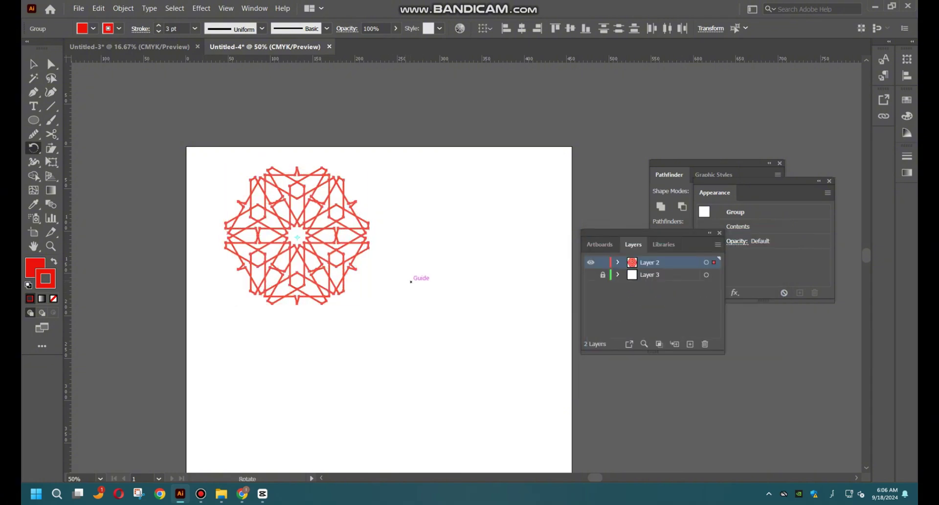
pyautogui.press('Return')
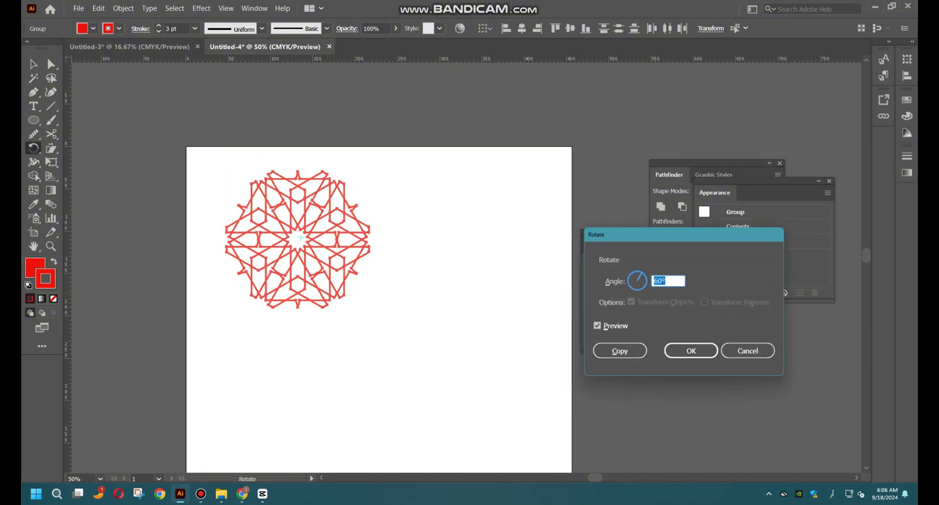
pyautogui.write('3')
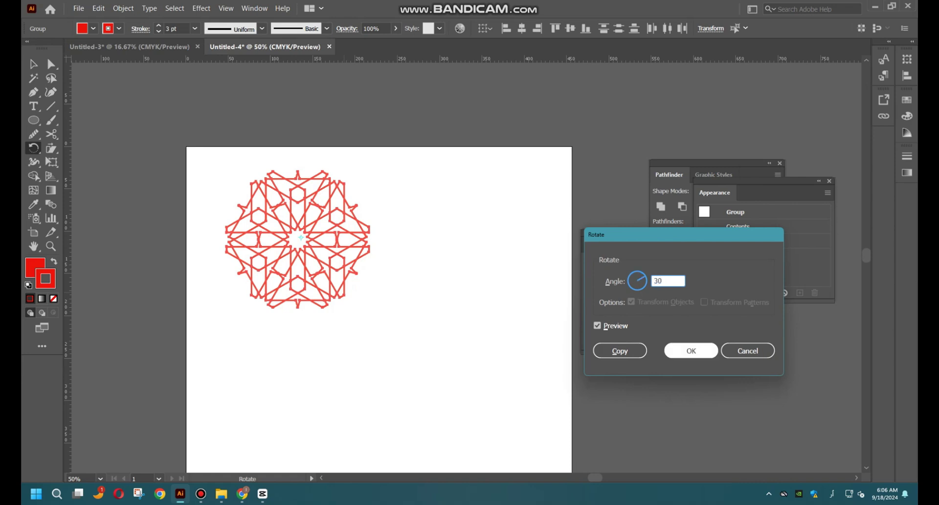
pyautogui.click(690, 351)
# Try moving the rosette toward the page centre, then undo back to the upright rosette
pyautogui.press('v')
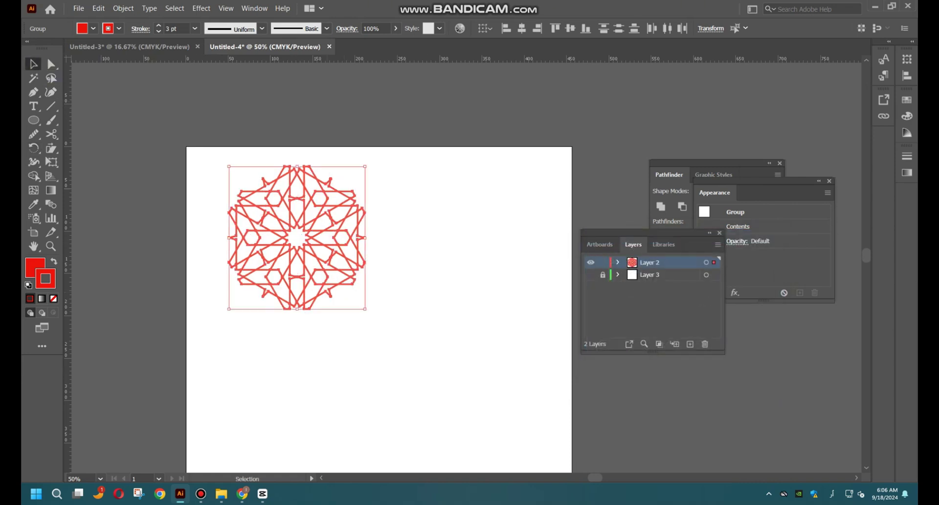
pyautogui.moveTo(397, 174); pyautogui.dragTo(201, 323)
pyautogui.moveTo(304, 245); pyautogui.dragTo(345, 305)
pyautogui.hotkey('ctrl', 'z')
pyautogui.rightClick(320, 230)
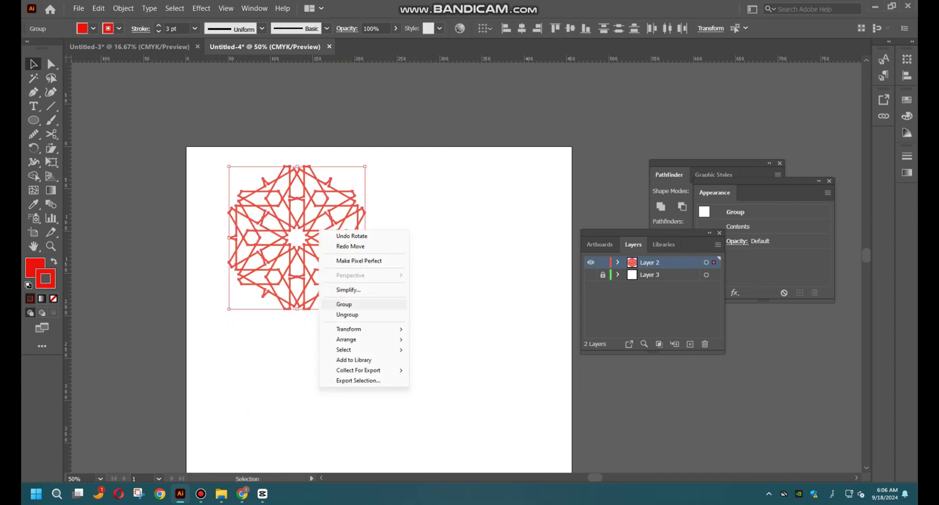
pyautogui.click(345, 315)
pyautogui.click(371, 303)
pyautogui.hotkey('ctrl', 'z')
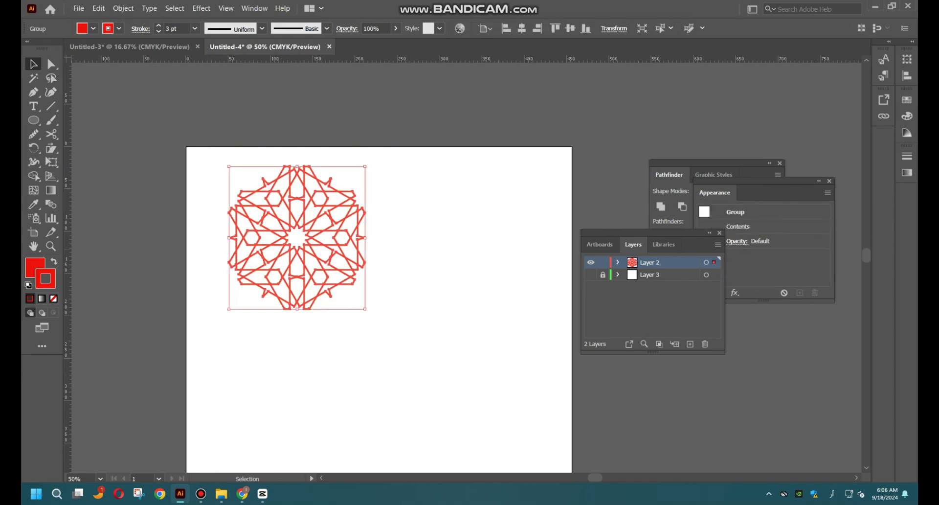
# Place a diagonal copy of the rosette below, then shrink both and move them top left
pyautogui.moveTo(308, 245); pyautogui.dragTo(365, 355)
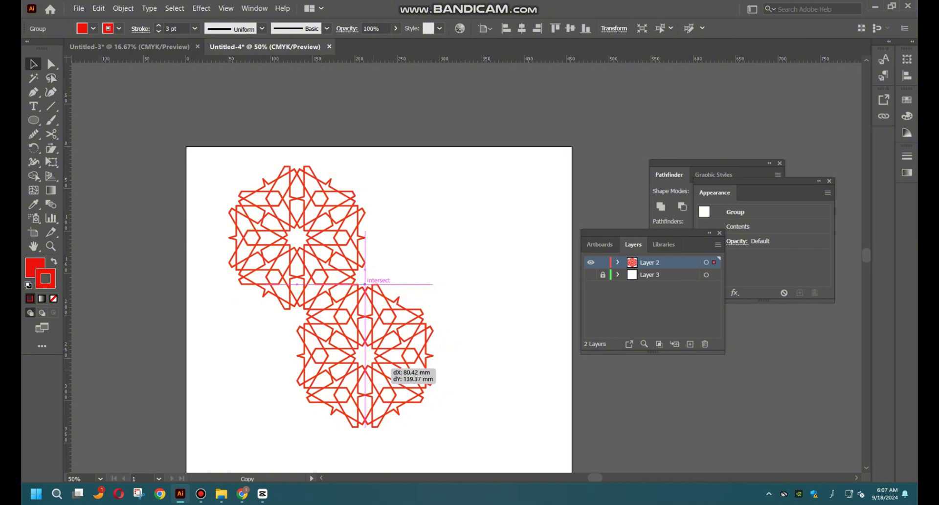
pyautogui.moveTo(365, 355); pyautogui.dragTo(365, 355)
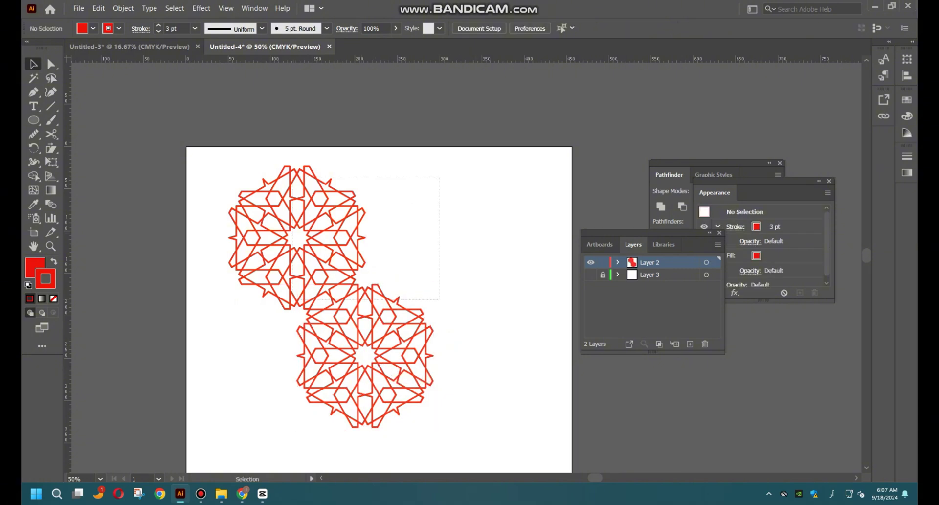
pyautogui.moveTo(448, 159); pyautogui.dragTo(218, 435)
pyautogui.moveTo(433, 427); pyautogui.dragTo(386, 366)
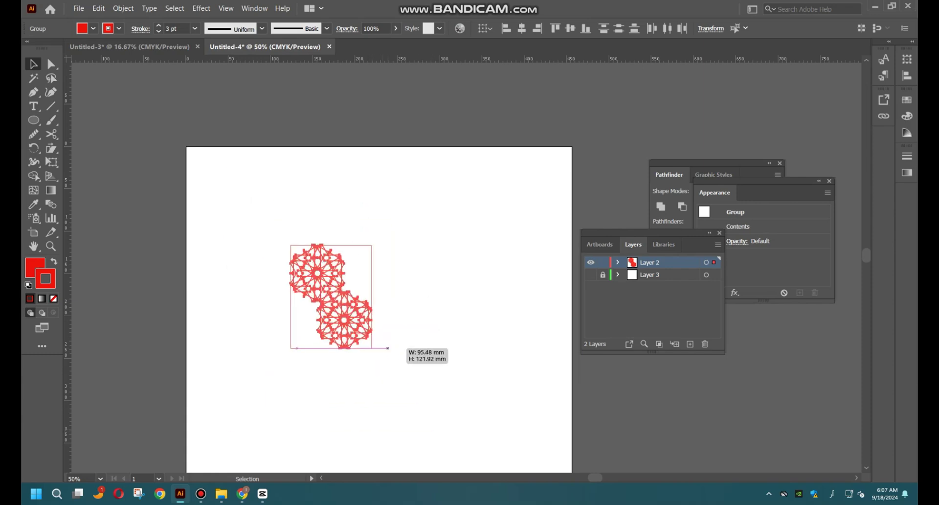
pyautogui.moveTo(332, 297)
pyautogui.mouseDown()
pyautogui.moveTo(285, 228)
pyautogui.moveTo(249, 233)
pyautogui.mouseUp()
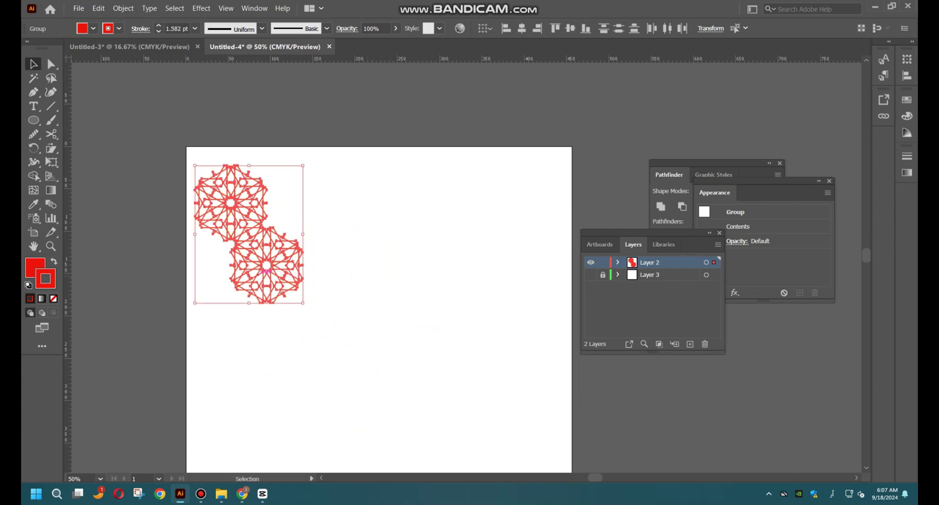
# Copy the rosette pair to the right and repeat twice with Ctrl+D to extend the row
pyautogui.moveTo(267, 269); pyautogui.dragTo(344, 272)
pyautogui.hotkey('ctrl', 'd')
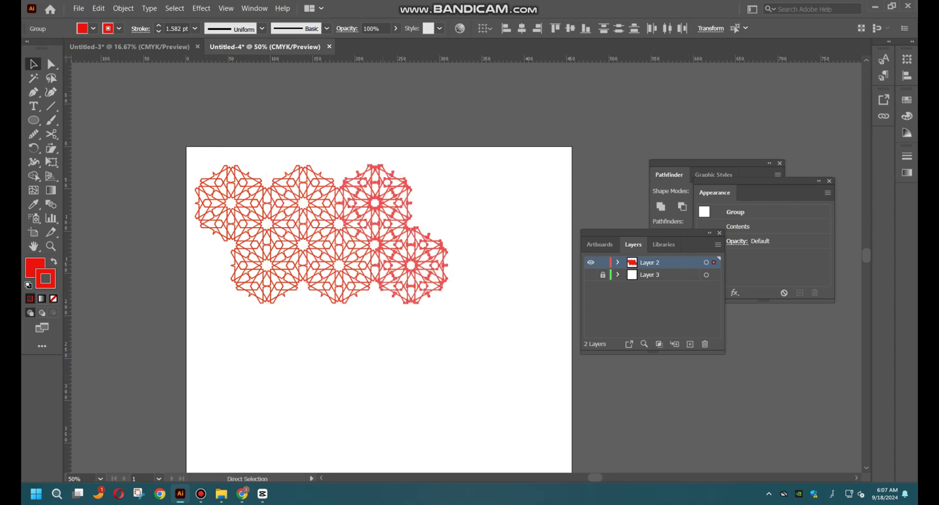
pyautogui.hotkey('ctrl', 'd')
pyautogui.hotkey('ctrl', 'd')
pyautogui.press('v')
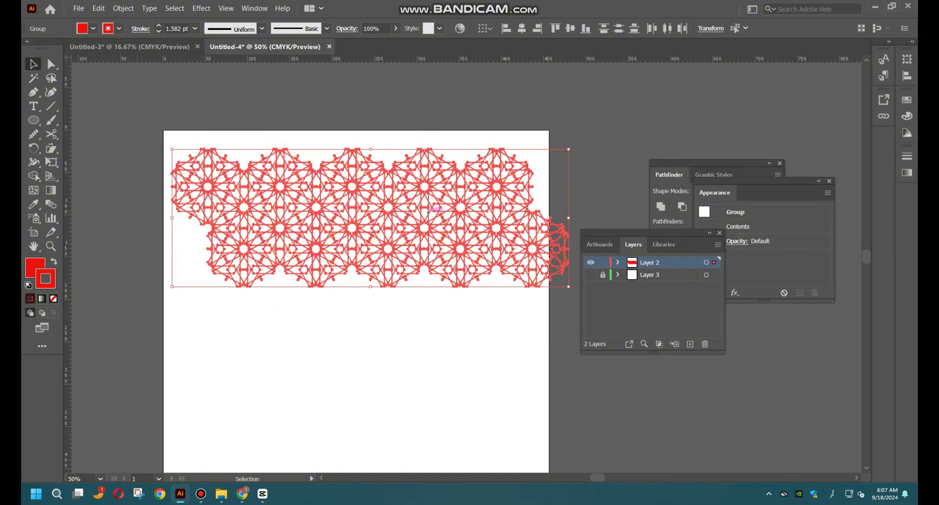
# Set the star pattern's fill to None and Alt-drag a copy straight down
pyautogui.click(907, 116)
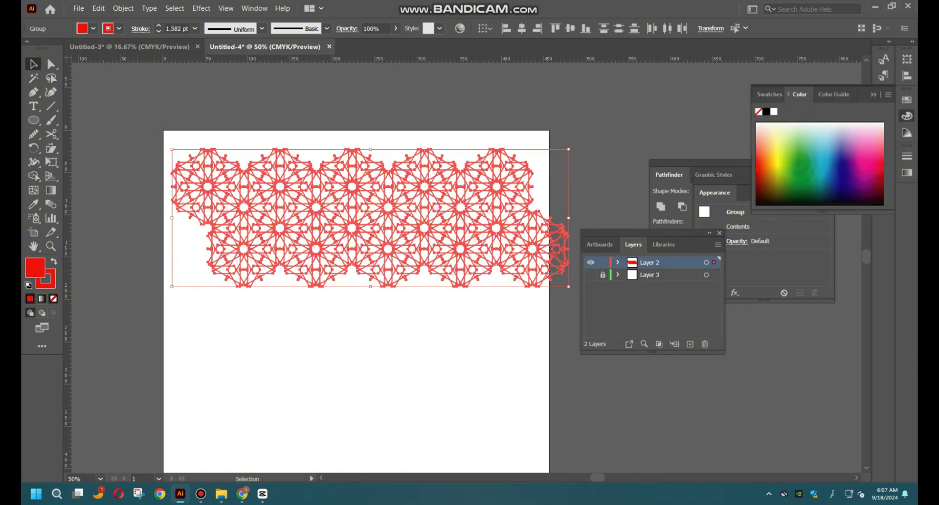
pyautogui.click(759, 111)
pyautogui.hotkey('ctrl', 'shift', 'a')
pyautogui.moveTo(502, 350); pyautogui.dragTo(120, 294)
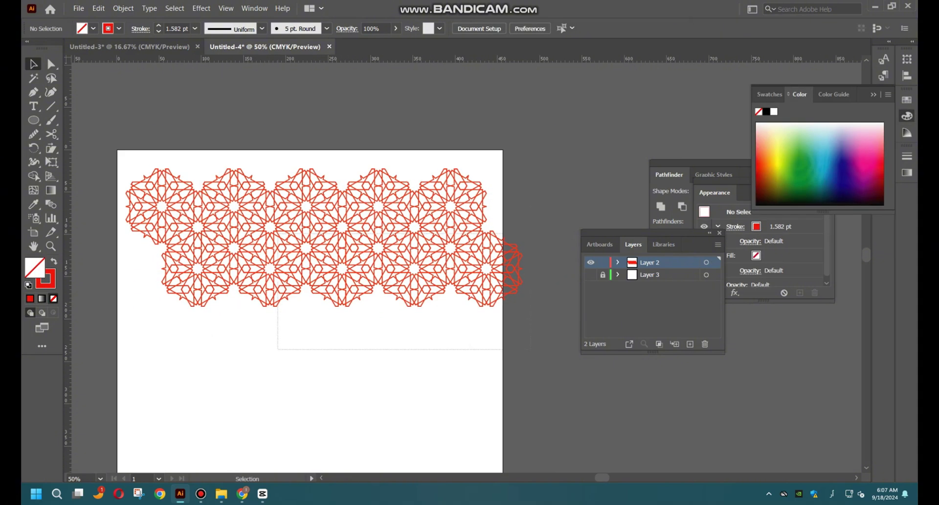
pyautogui.moveTo(437, 262); pyautogui.dragTo(395, 368)
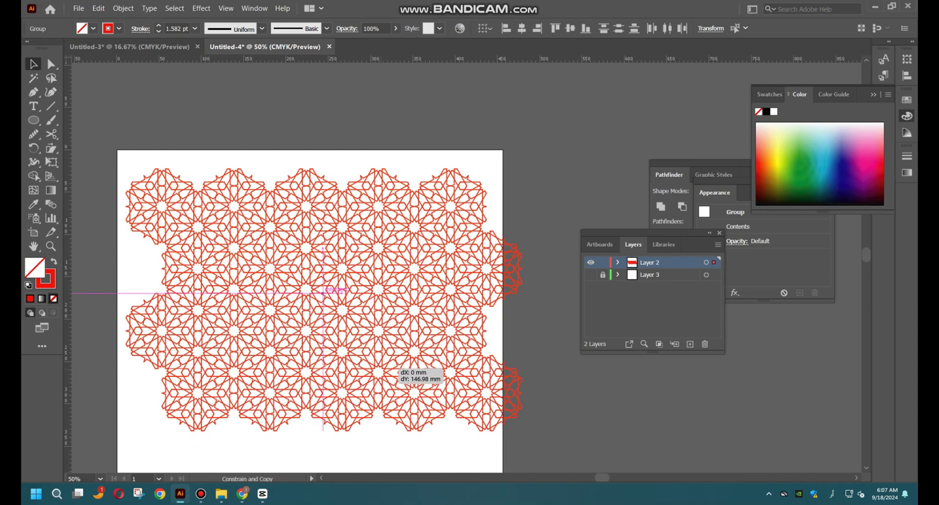
pyautogui.hotkey('ctrl', 'shift', 'a')
# Move both pattern bands onto the artboard and select every path of the pattern
pyautogui.hscroll(-1, 322, 293)
pyautogui.moveTo(528, 351); pyautogui.dragTo(386, 449)
pyautogui.moveTo(443, 337); pyautogui.dragTo(430, 332)
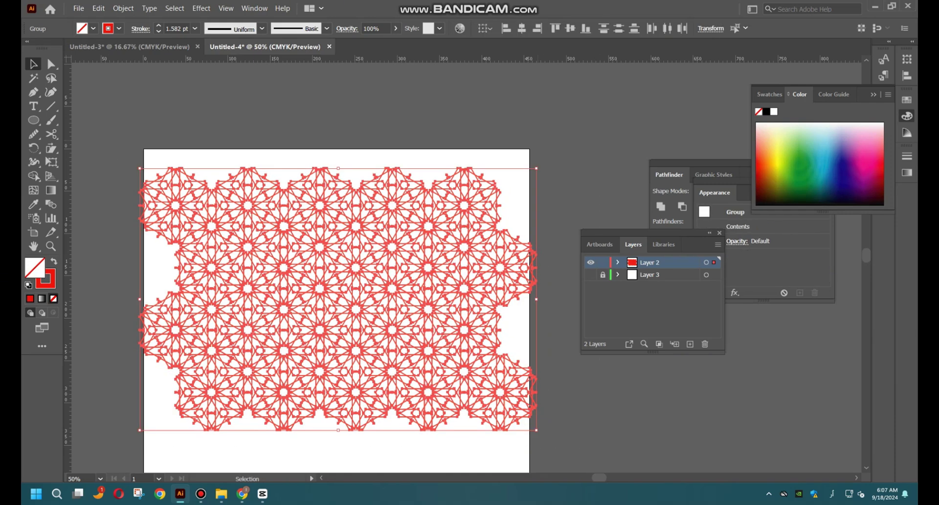
pyautogui.hotkey('ctrl', 'shift', 'a')
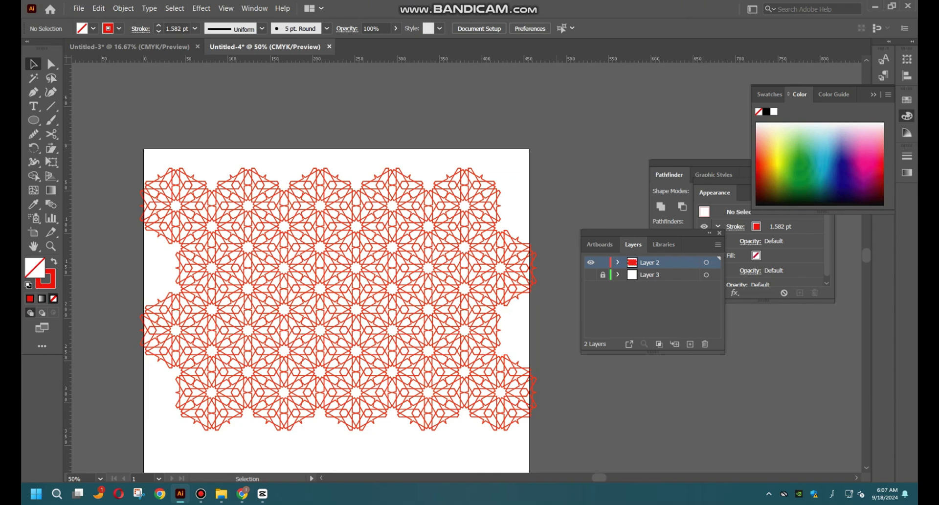
pyautogui.moveTo(529, 322); pyautogui.dragTo(176, 446)
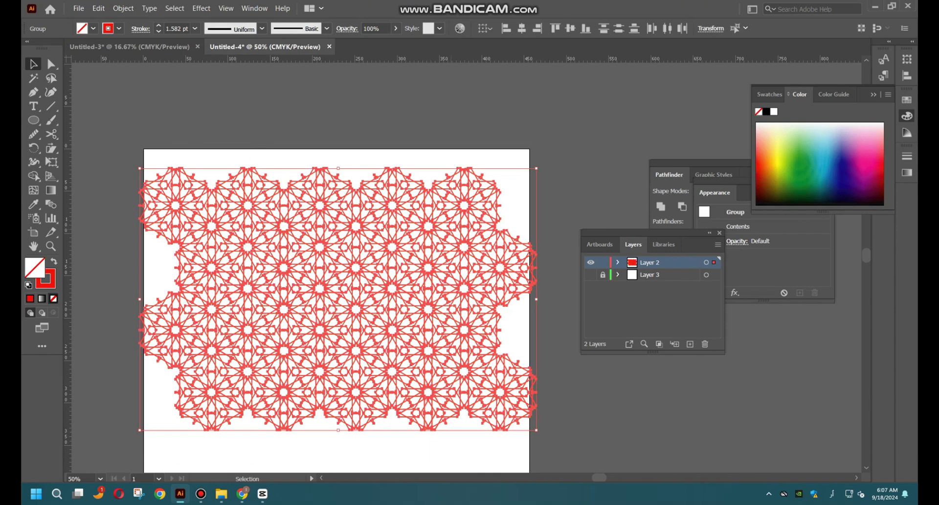
pyautogui.scroll(-2, 338, 284)
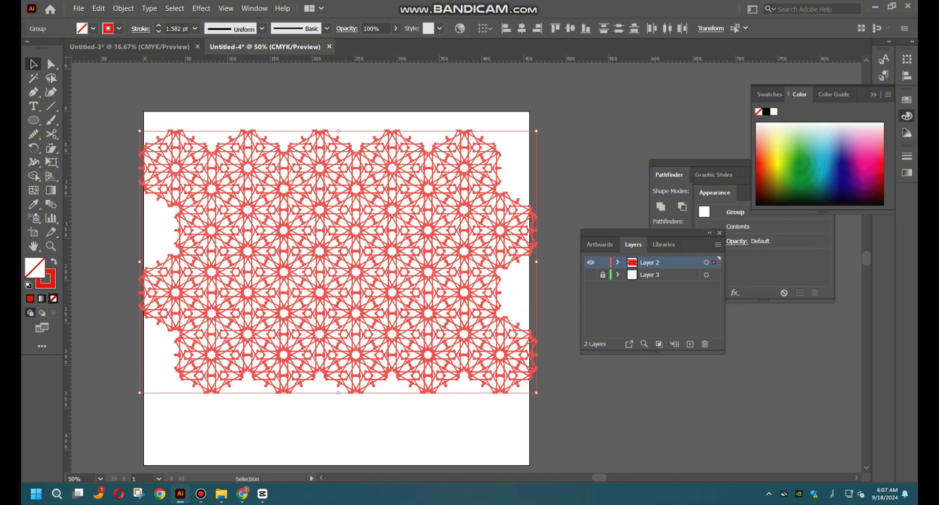
pyautogui.scroll(-3, 338, 264)
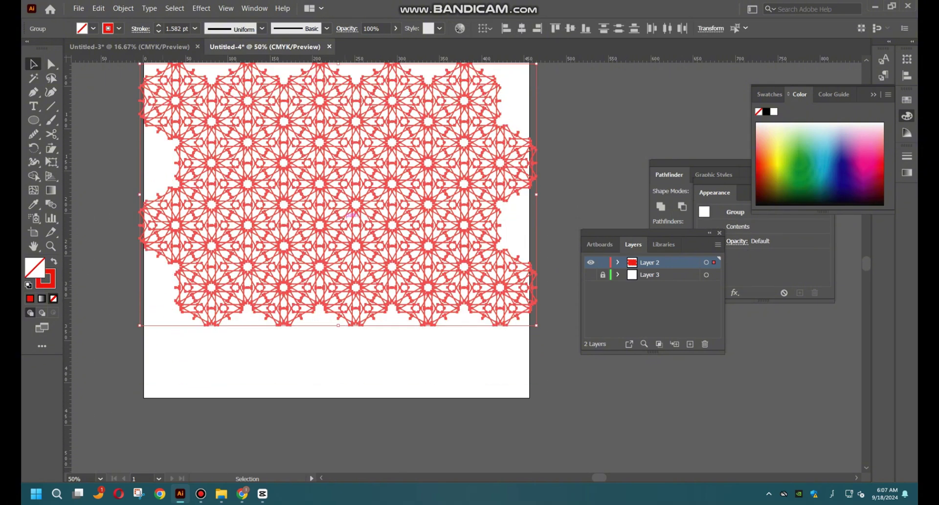
pyautogui.scroll(3, 337, 264)
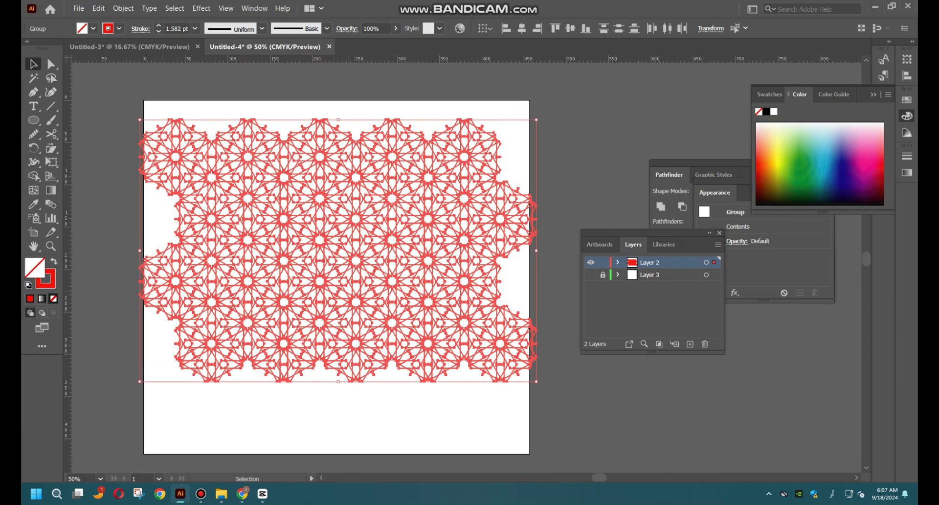
pyautogui.click(351, 275)
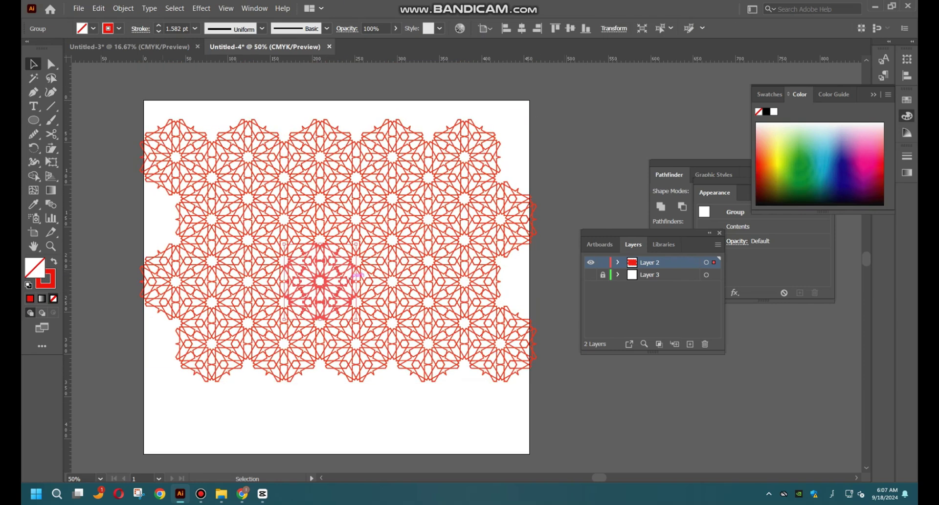
pyautogui.hotkey('ctrl', 'a')
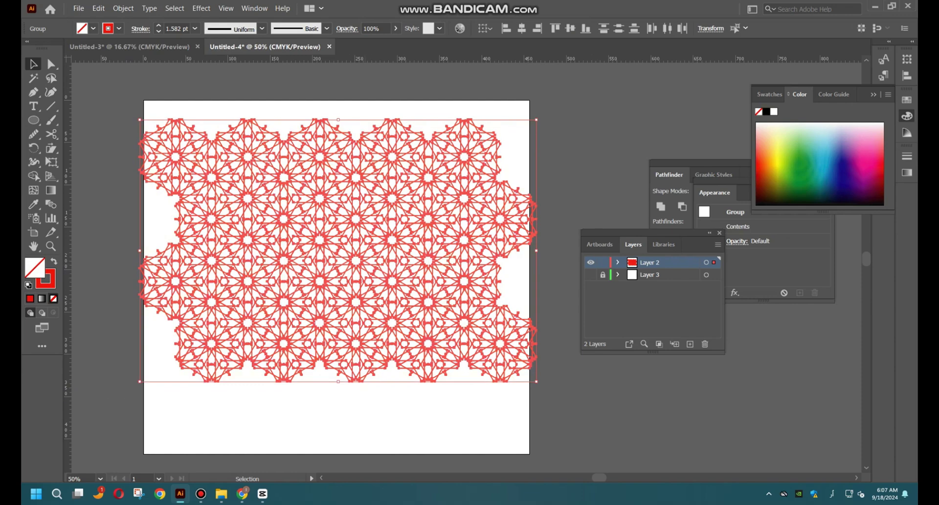
# Shift the star pattern up-left and draw a gold-gradient rectangle over it
pyautogui.moveTo(376, 258)
pyautogui.mouseDown()
pyautogui.moveTo(329, 215)
pyautogui.moveTo(341, 222)
pyautogui.mouseUp()
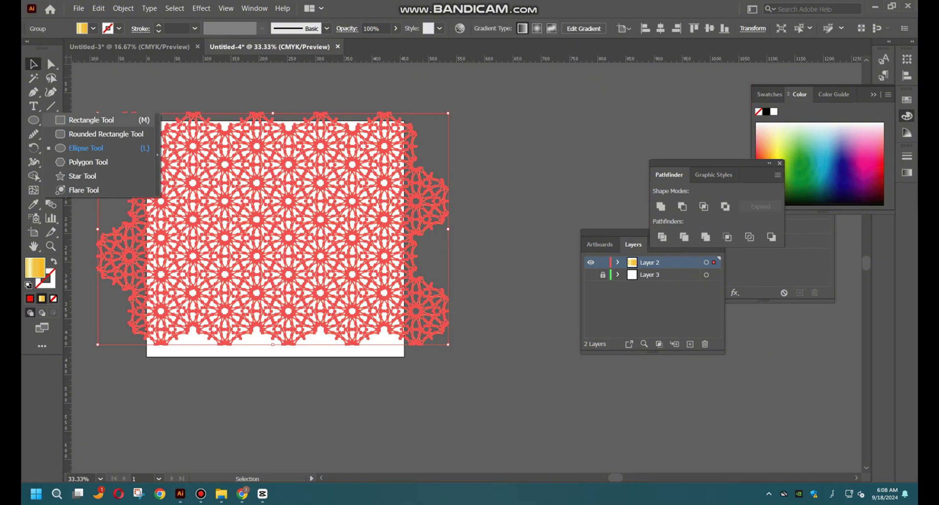
pyautogui.click(91, 120)
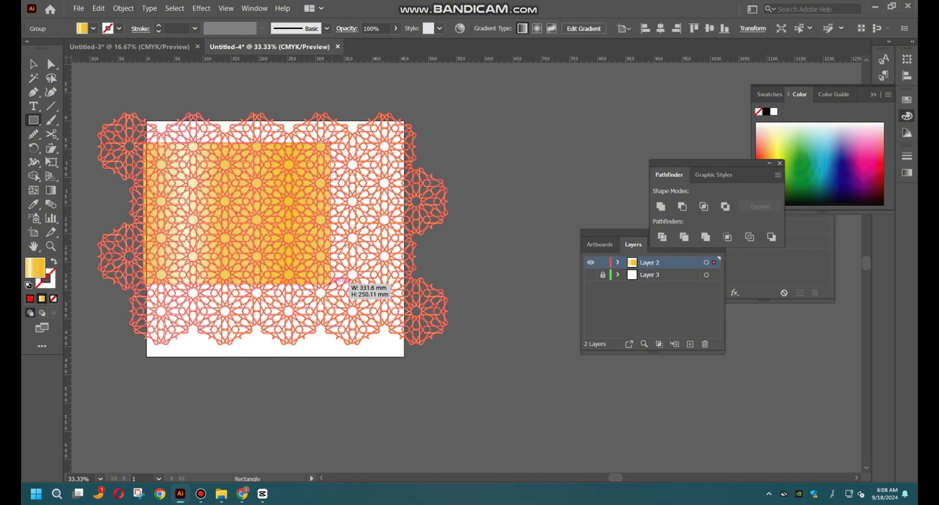
pyautogui.moveTo(144, 142); pyautogui.dragTo(401, 314)
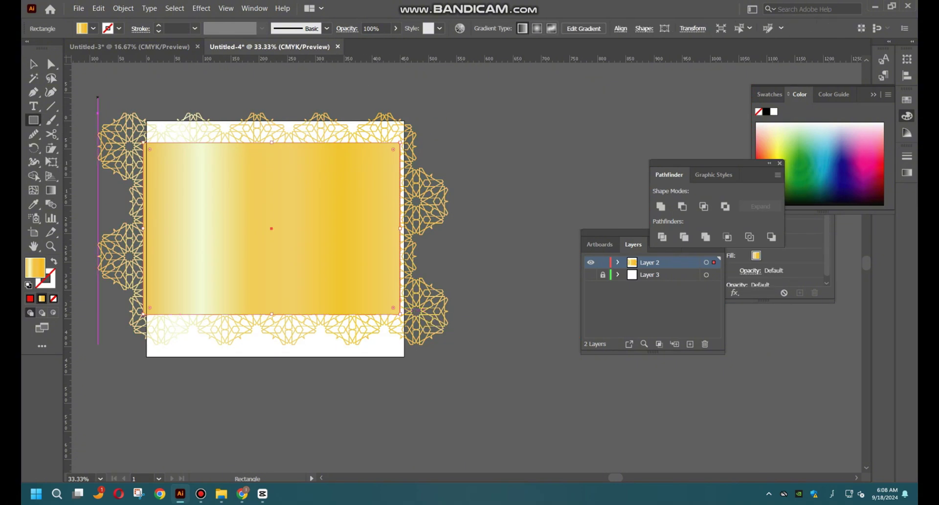
# Select all and make a clipping mask, then align the gold pattern to the artboard's top edge
pyautogui.press('v')
pyautogui.hotkey('ctrl', 'a')
pyautogui.rightClick(360, 192)
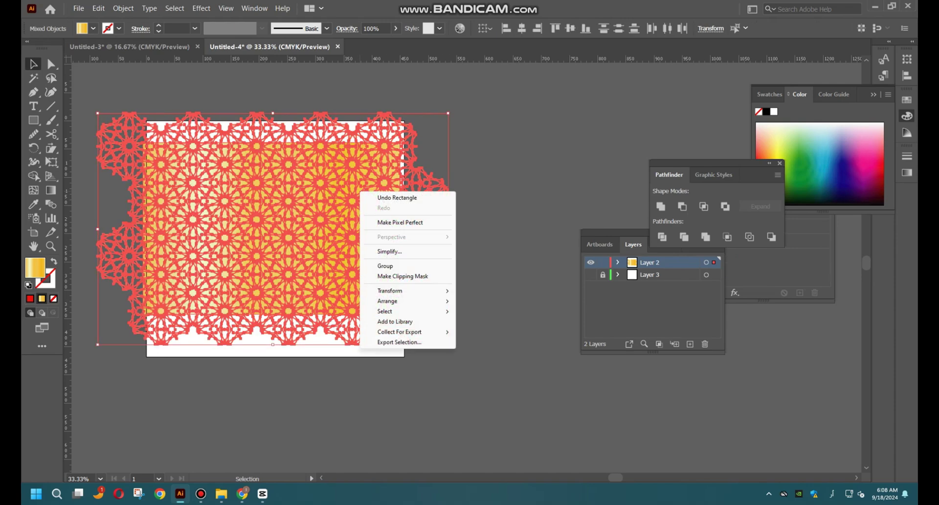
pyautogui.click(402, 276)
pyautogui.moveTo(419, 232)
pyautogui.mouseDown()
pyautogui.moveTo(499, 208)
pyautogui.moveTo(470, 215)
pyautogui.moveTo(440, 171)
pyautogui.mouseUp()
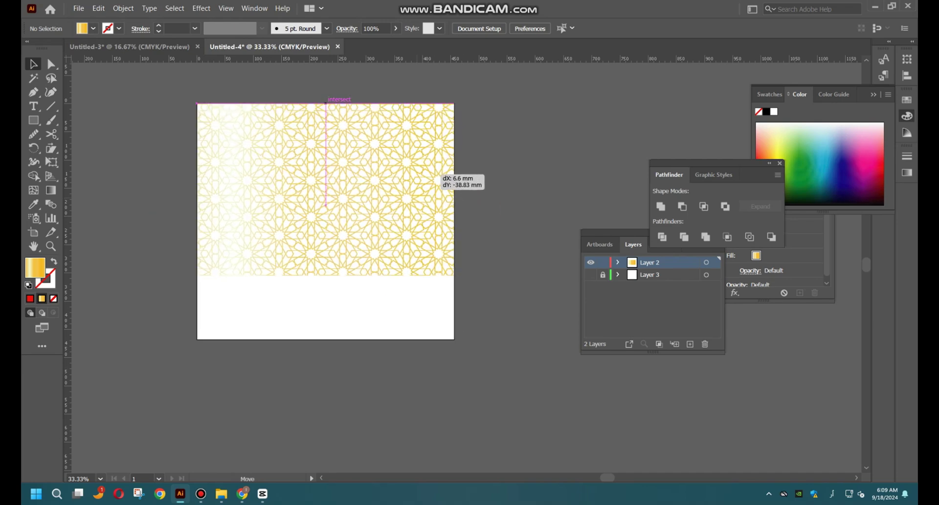
# Move the gold pattern below the artboard and draw an artboard-sized rectangle
pyautogui.moveTo(440, 170); pyautogui.dragTo(397, 336)
pyautogui.press('m')
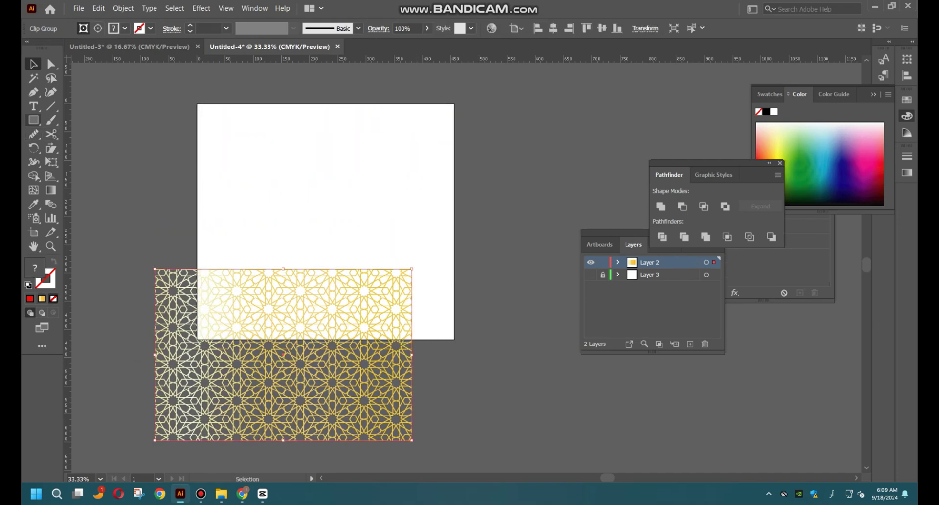
pyautogui.press(',')
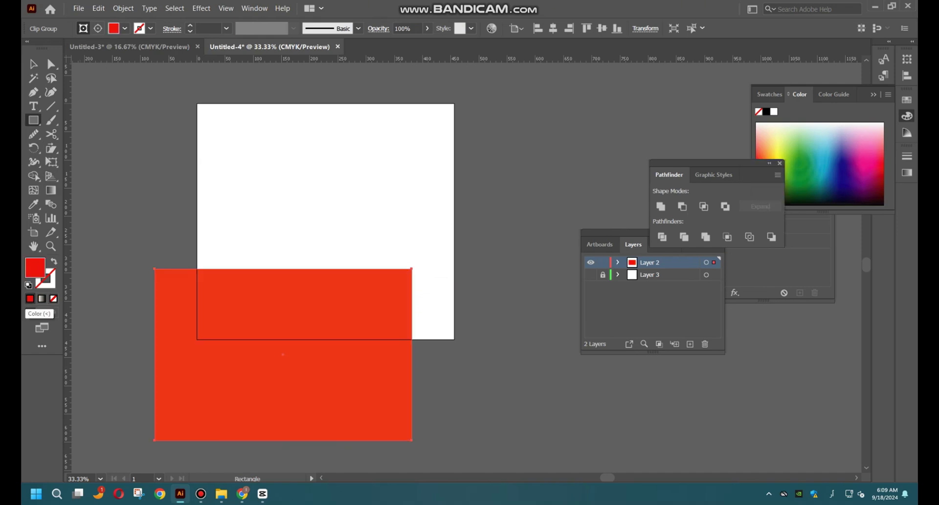
pyautogui.hotkey('ctrl', 'z')
pyautogui.hotkey('ctrl', 'shift', 'a')
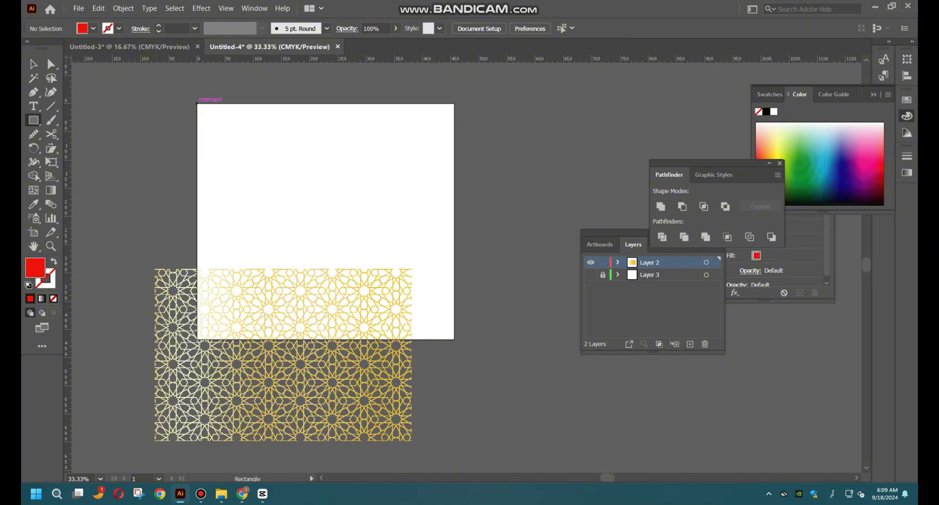
pyautogui.moveTo(196, 104)
pyautogui.mouseDown()
pyautogui.moveTo(455, 321)
pyautogui.moveTo(456, 338)
pyautogui.mouseUp()
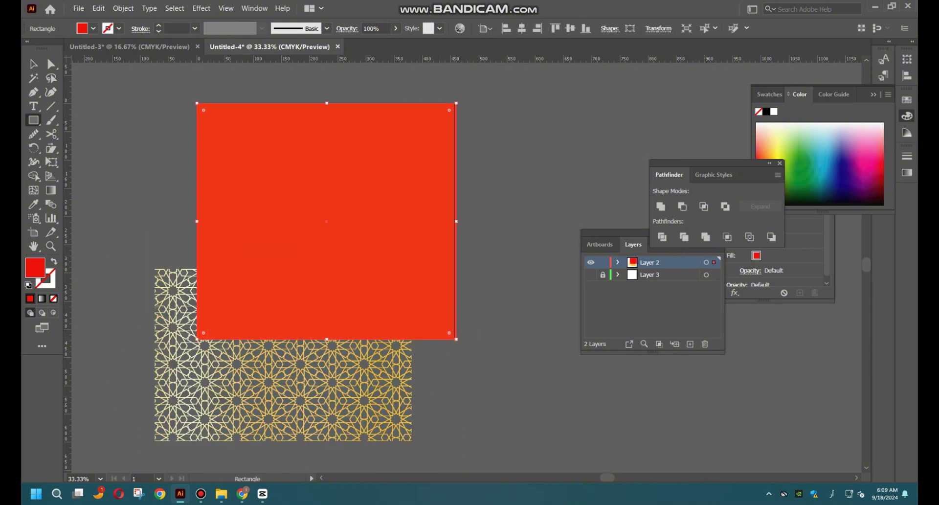
# Set the rectangle's fill to deep blue-purple hex 000977
pyautogui.doubleClick(34, 267)
pyautogui.write('0F47F7')
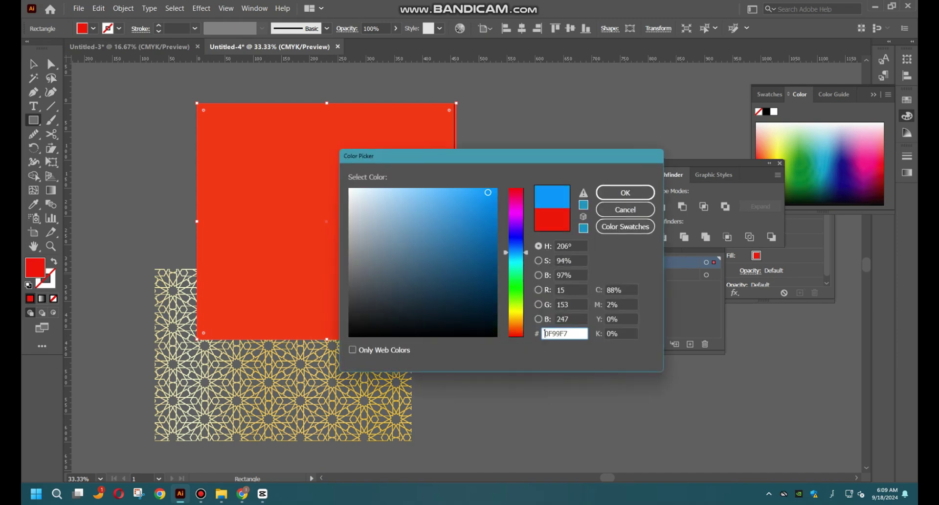
pyautogui.click(625, 192)
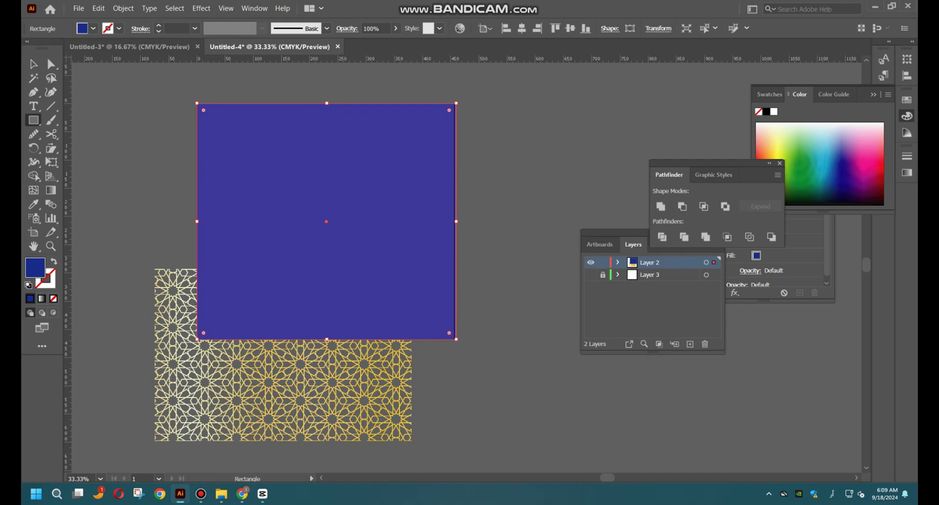
pyautogui.doubleClick(34, 267)
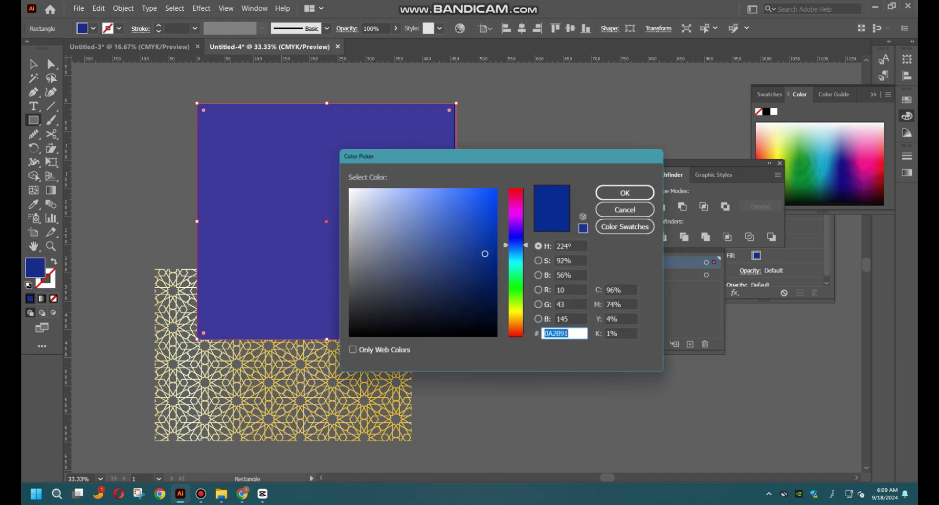
pyautogui.write('002C99')
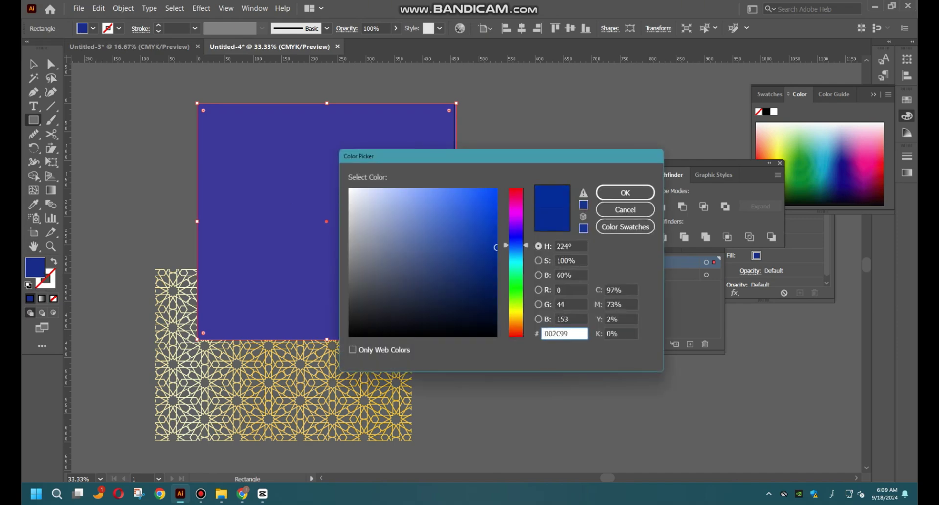
pyautogui.write('000977')
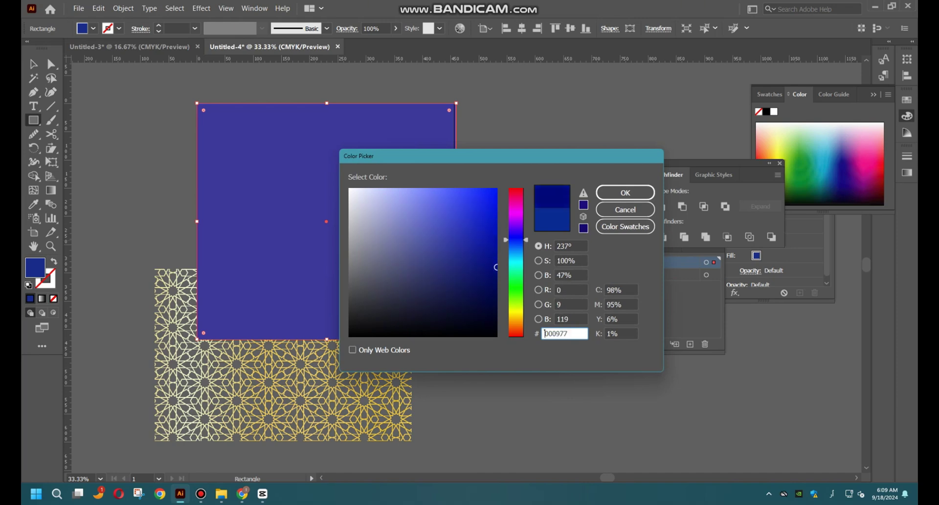
pyautogui.click(624, 193)
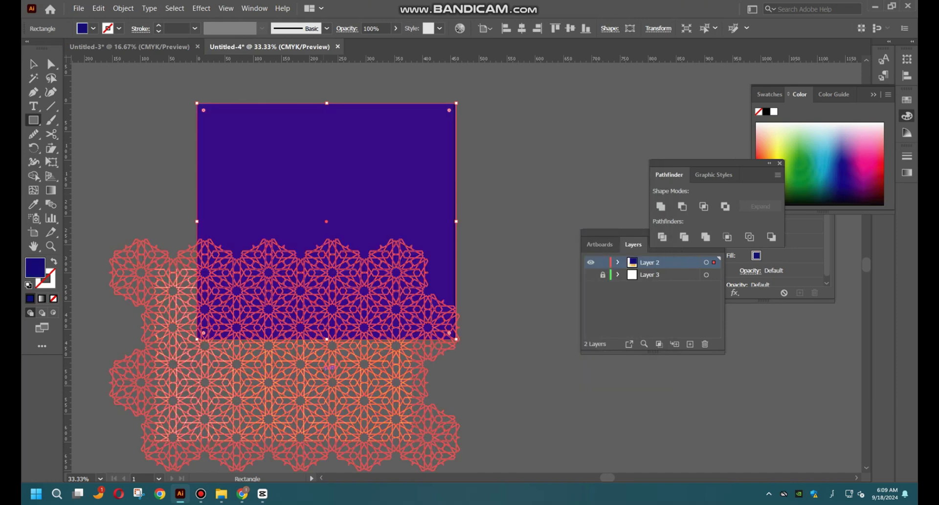
# Place the gold pattern on the square, bring it to front, and align its left edge
pyautogui.moveTo(315, 273); pyautogui.dragTo(360, 382)
pyautogui.hotkey('ctrl', 'z')
pyautogui.press('v')
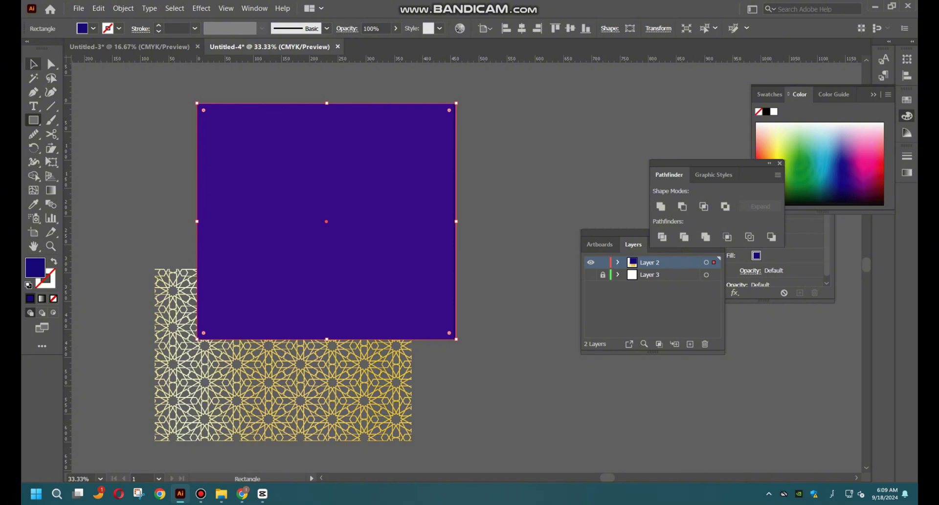
pyautogui.moveTo(246, 391); pyautogui.dragTo(281, 263)
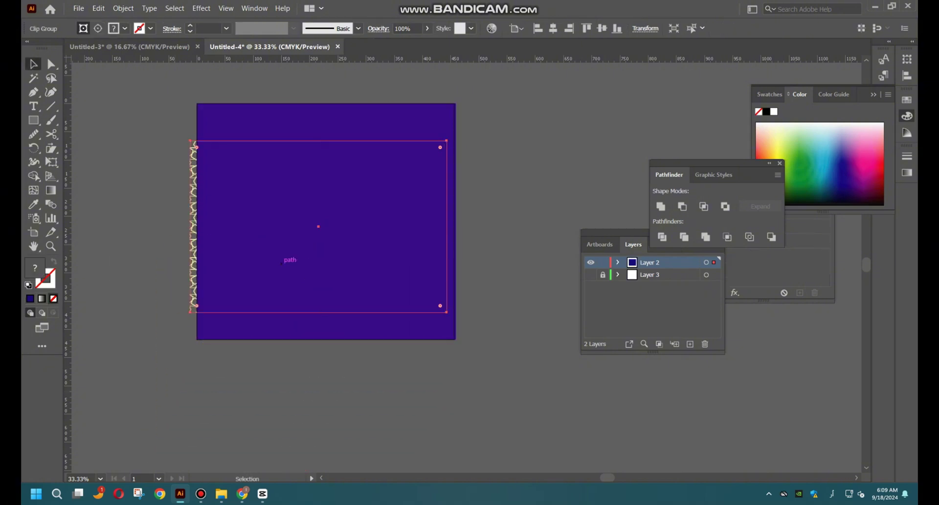
pyautogui.hotkey('ctrl', 'shift', ']')
pyautogui.moveTo(292, 262); pyautogui.dragTo(300, 262)
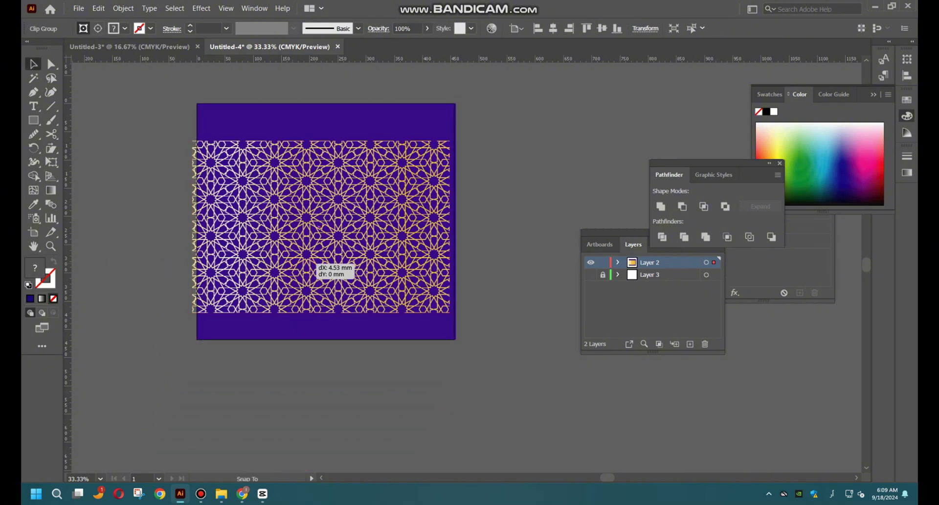
pyautogui.hotkey('ctrl', 'shift', 'a')
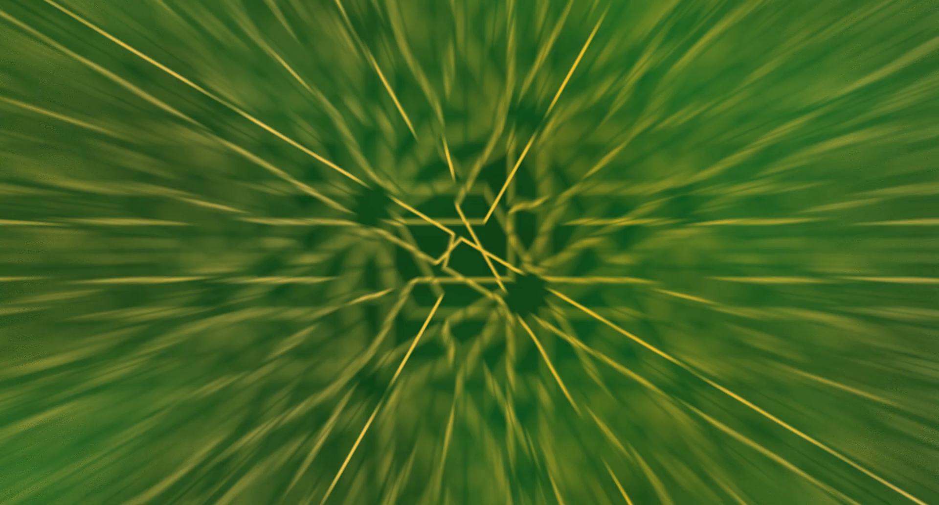